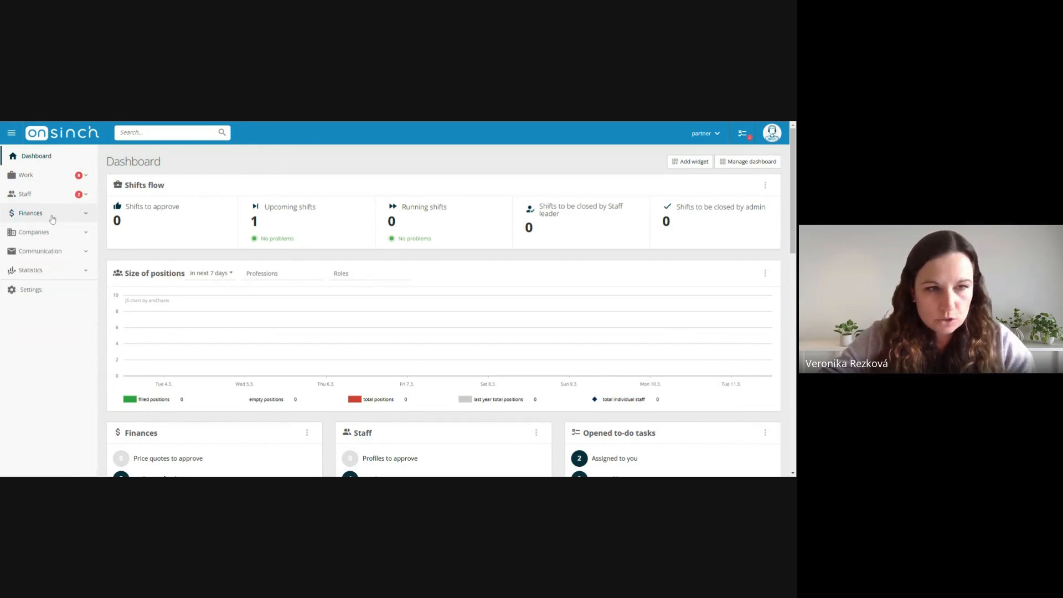
Open the wallet transactions in Finances and review the filter fields, including order, job and shift
click(53, 281)
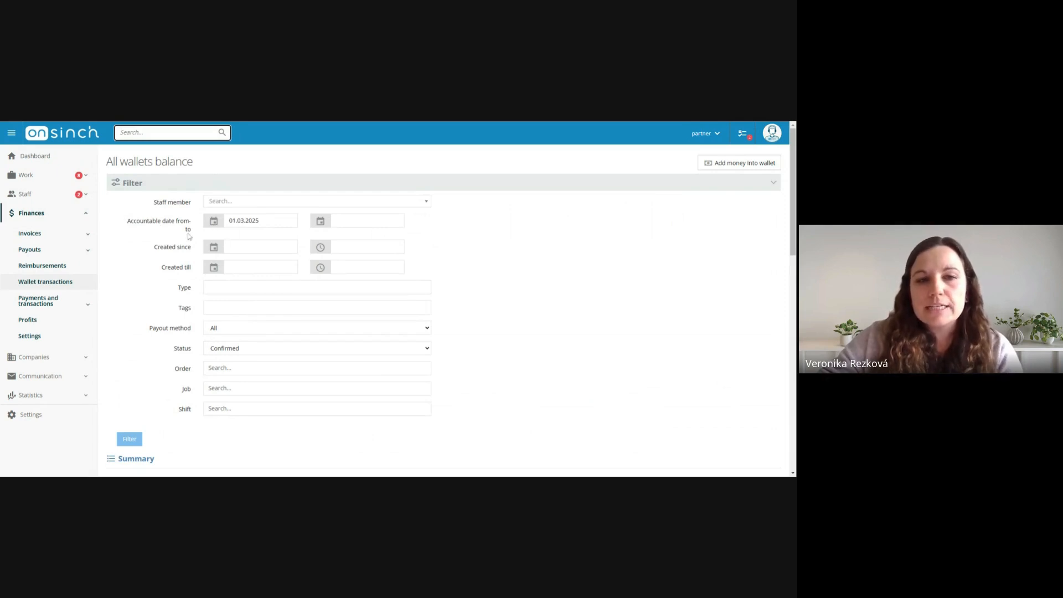
scroll(187, 231, down, 1)
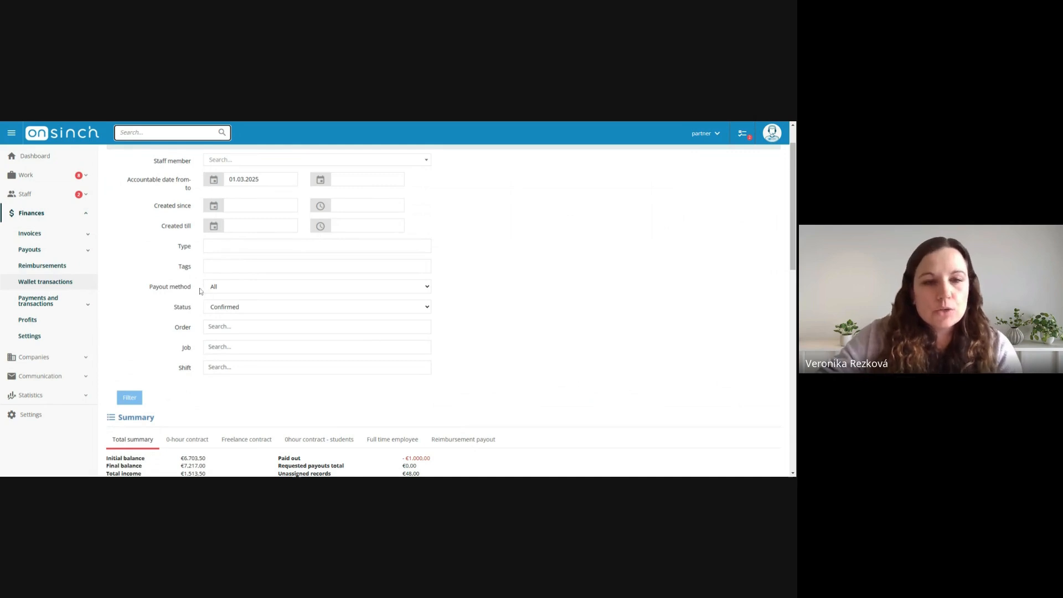
drag(174, 328, 181, 331)
click(182, 350)
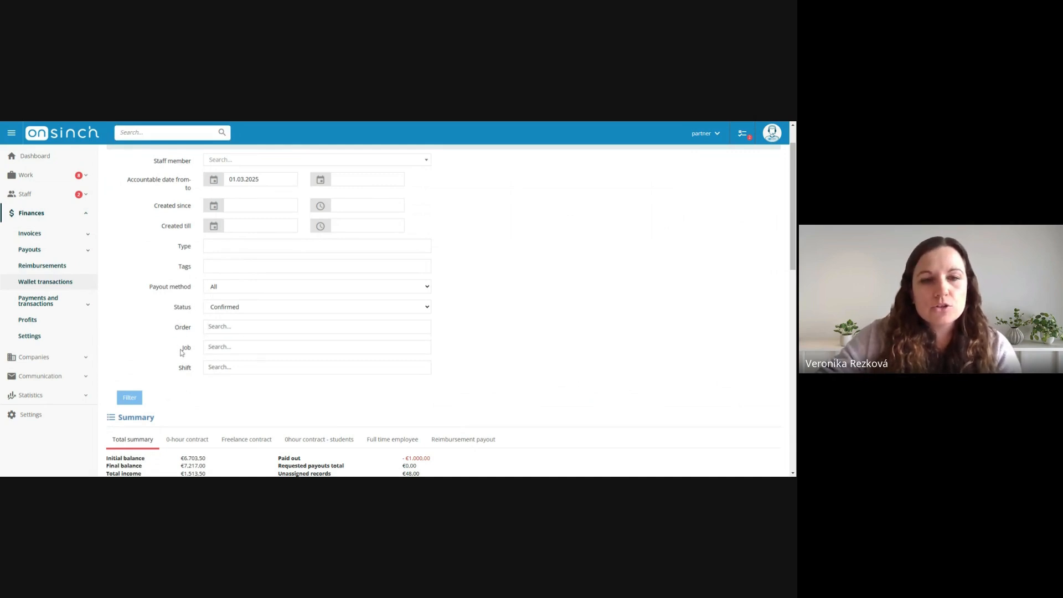
click(544, 328)
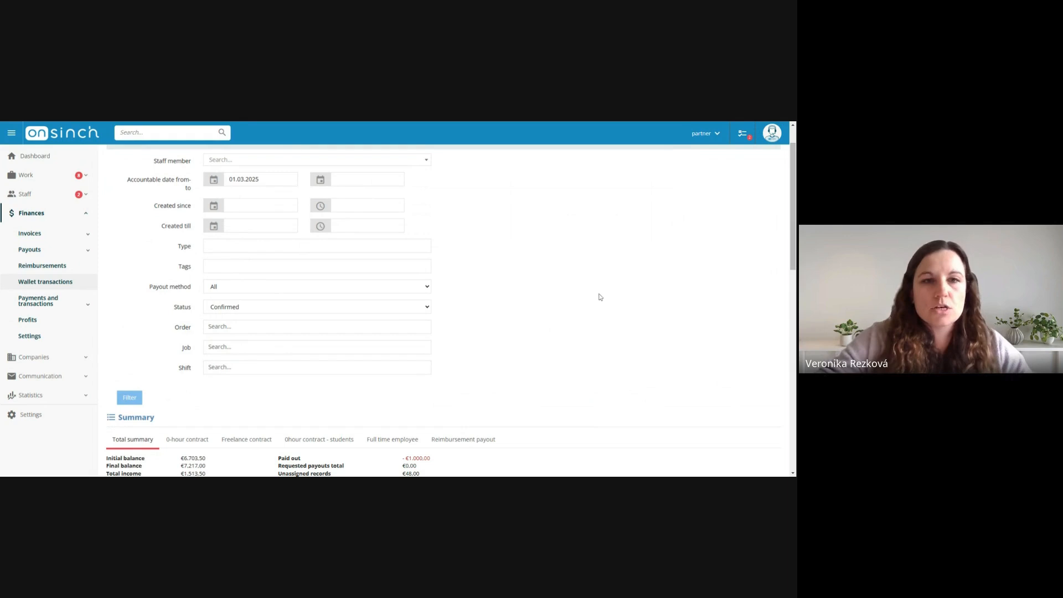
Examine the balance summary and the VIP lounge wage transaction in the transaction list
scroll(590, 285, down, 1)
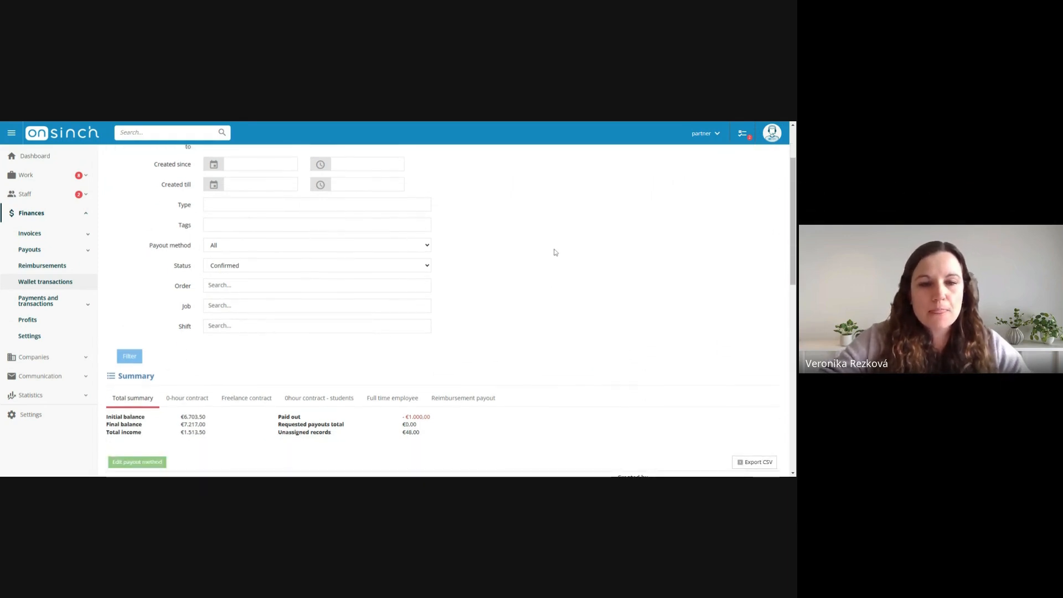
scroll(555, 251, down, 3)
scroll(555, 251, down, 2)
scroll(554, 253, up, 1)
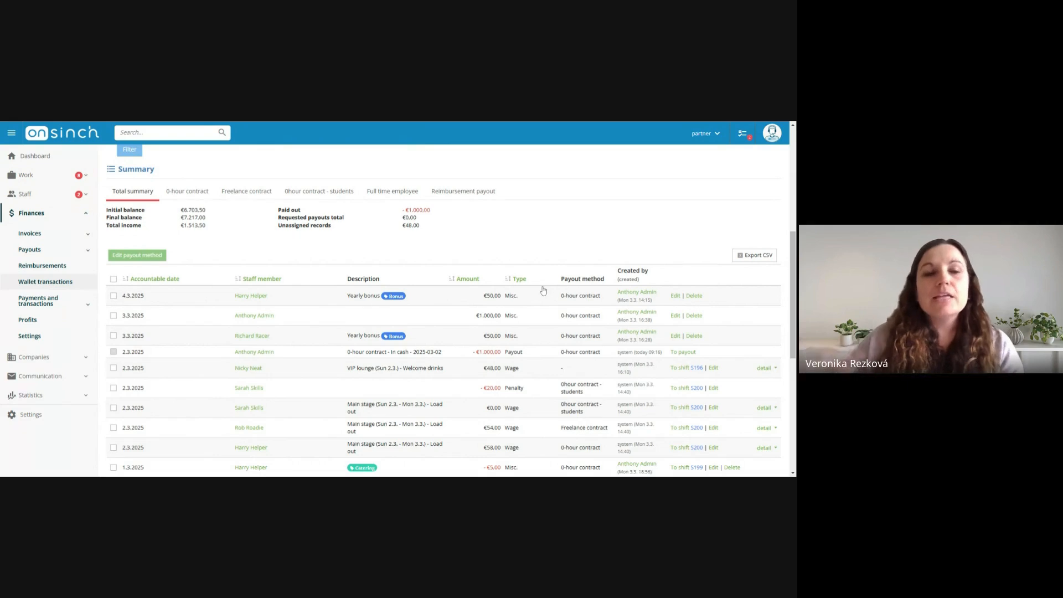
click(114, 368)
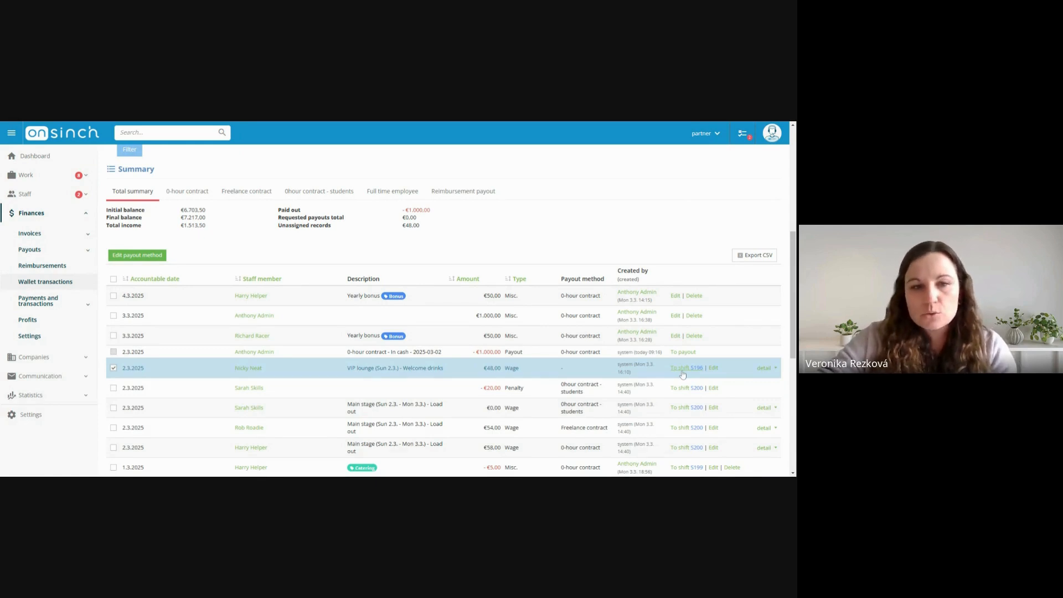
click(113, 368)
Examine the two transport transactions to and from shift S199 dated 1.3.2025, leaving both unselected
scroll(315, 337, down, 3)
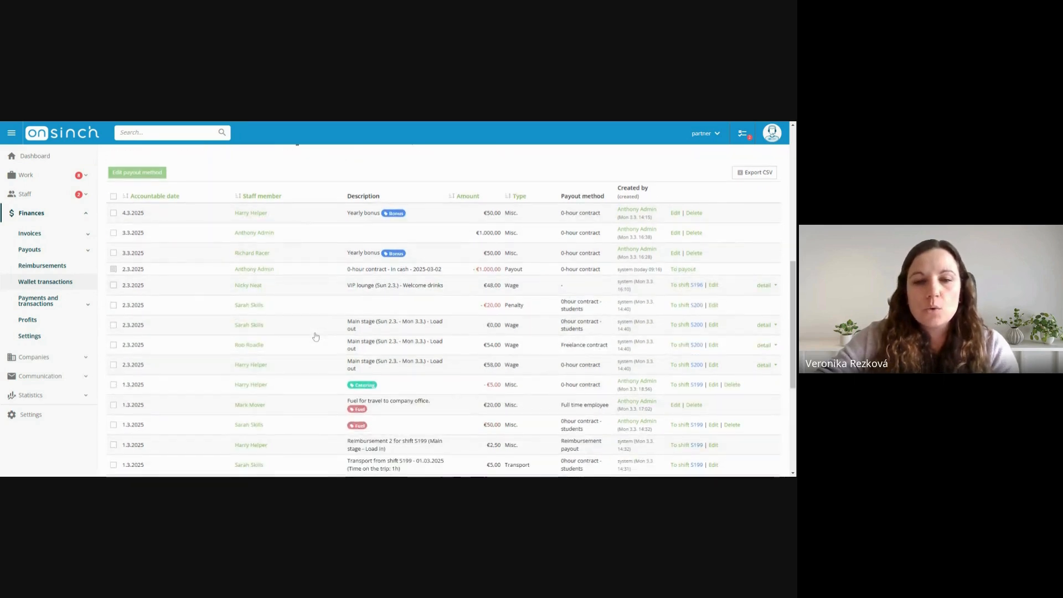
scroll(315, 337, down, 4)
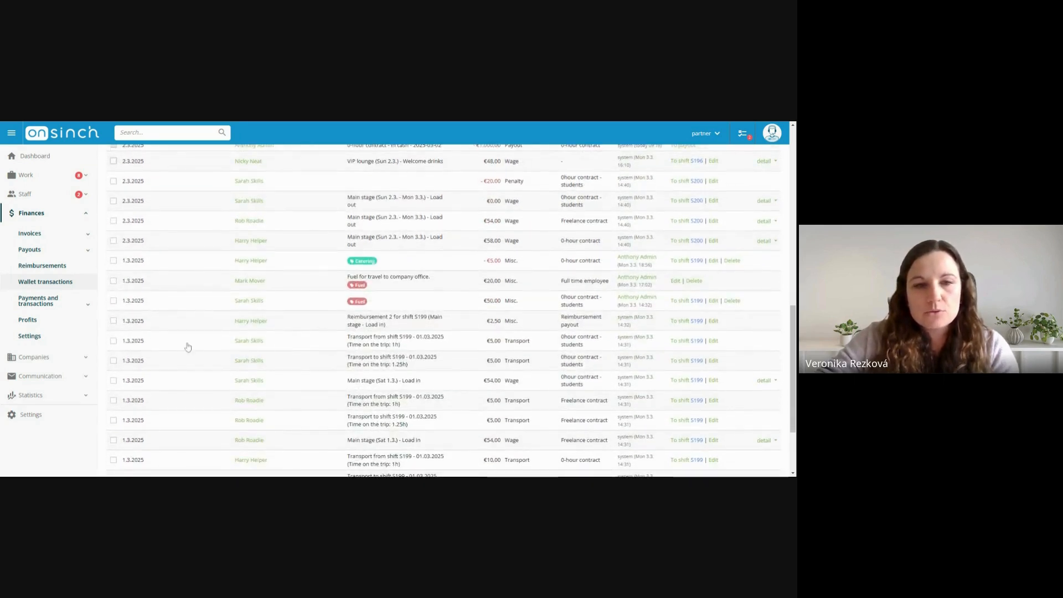
click(114, 341)
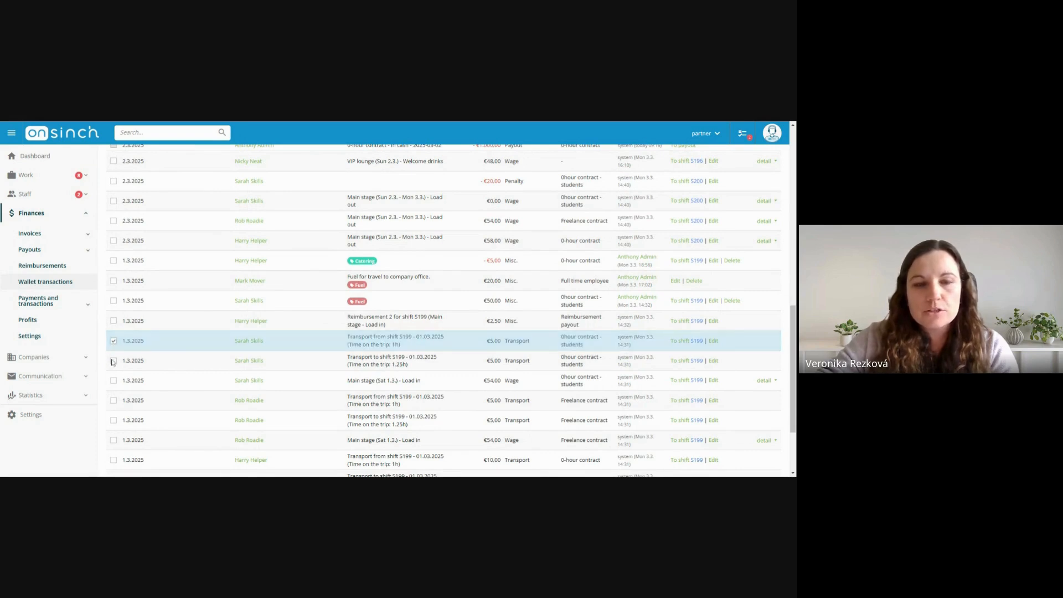
click(114, 361)
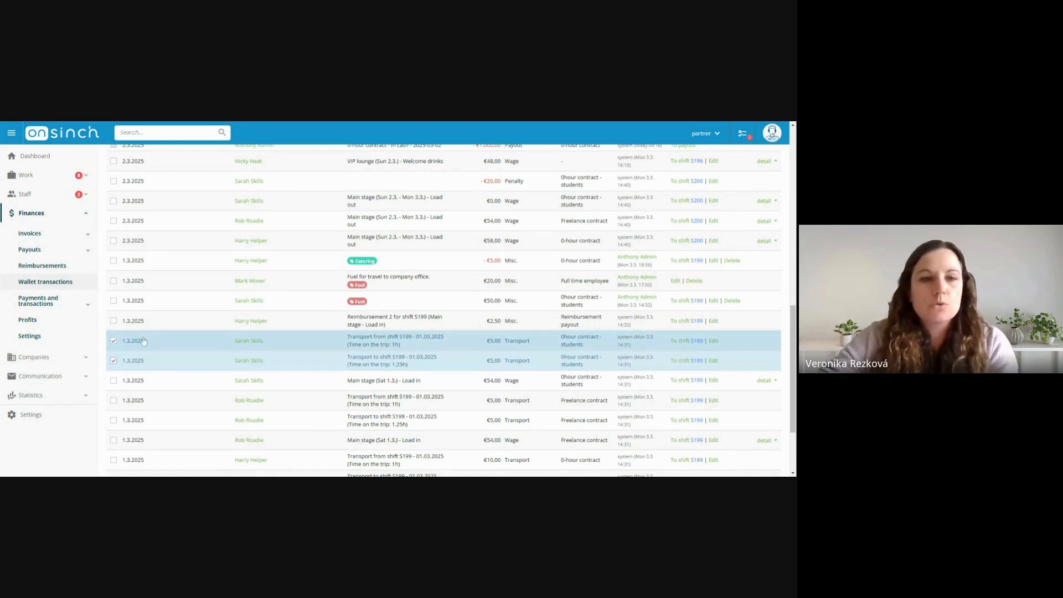
click(113, 341)
click(114, 361)
Examine the two yearly bonus transactions tagged Bonus, leaving both unselected
scroll(294, 347, up, 3)
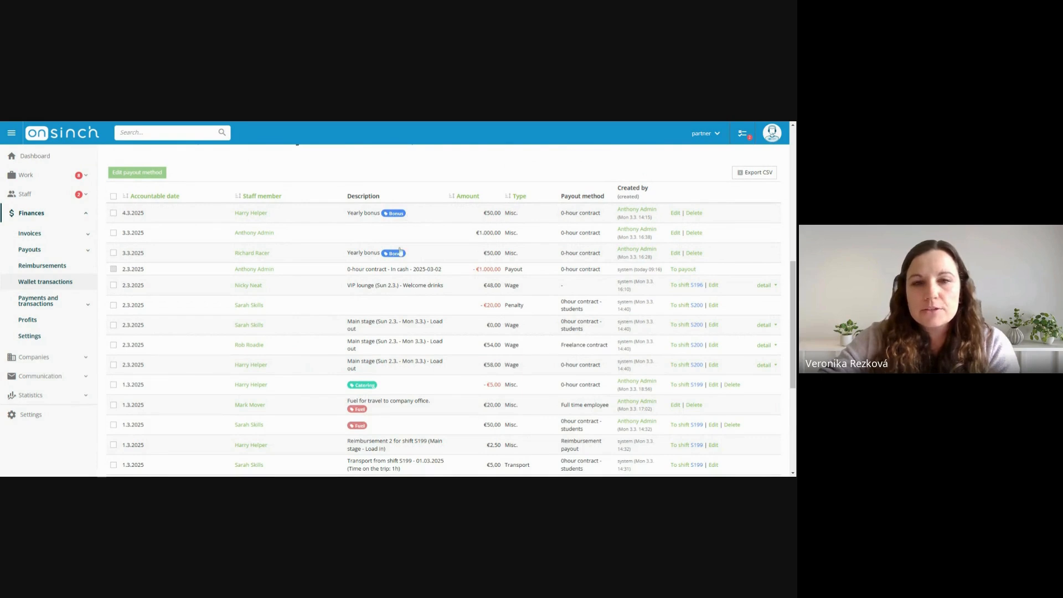
click(114, 252)
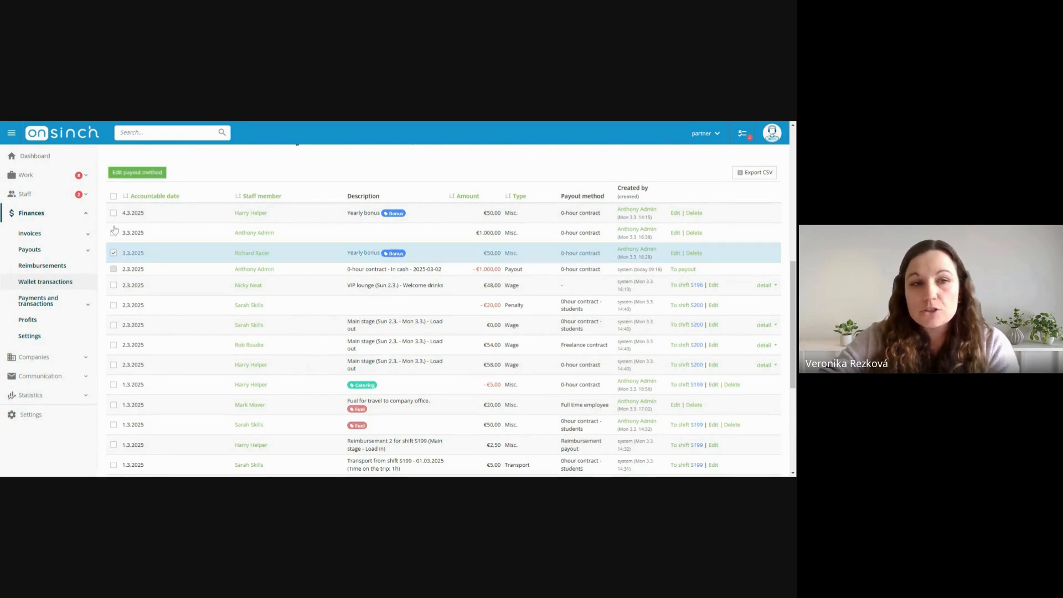
click(114, 213)
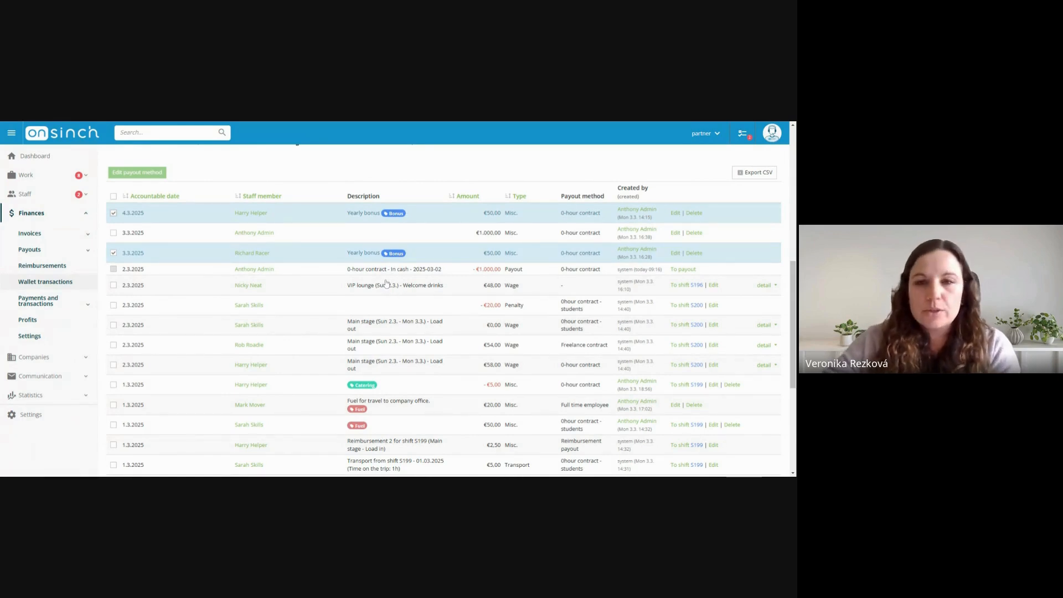
click(113, 213)
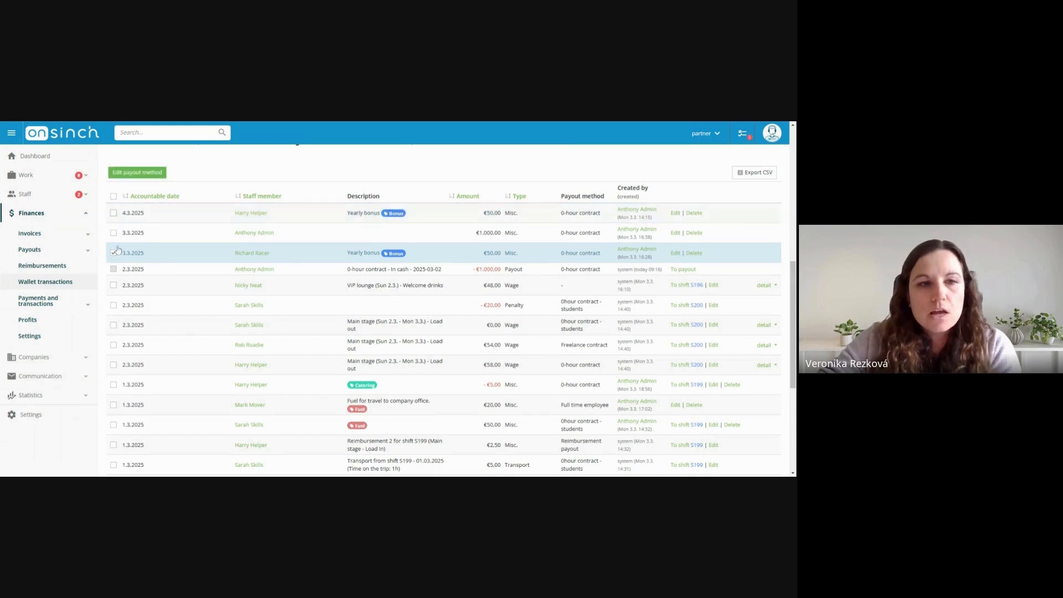
click(114, 252)
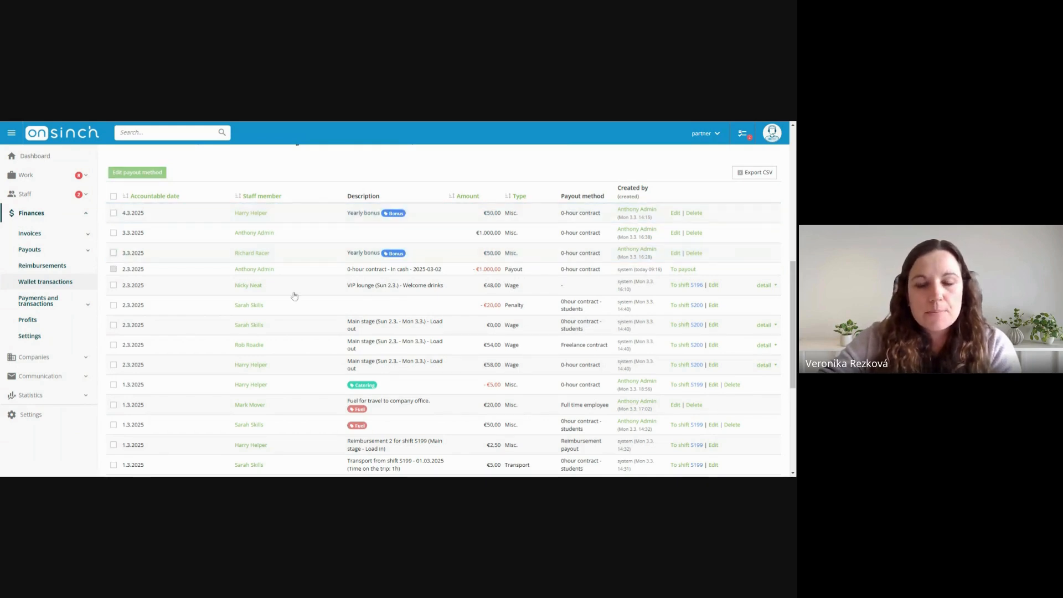
Examine the reimbursement transaction for shift S199, leaving it unselected
scroll(294, 296, down, 3)
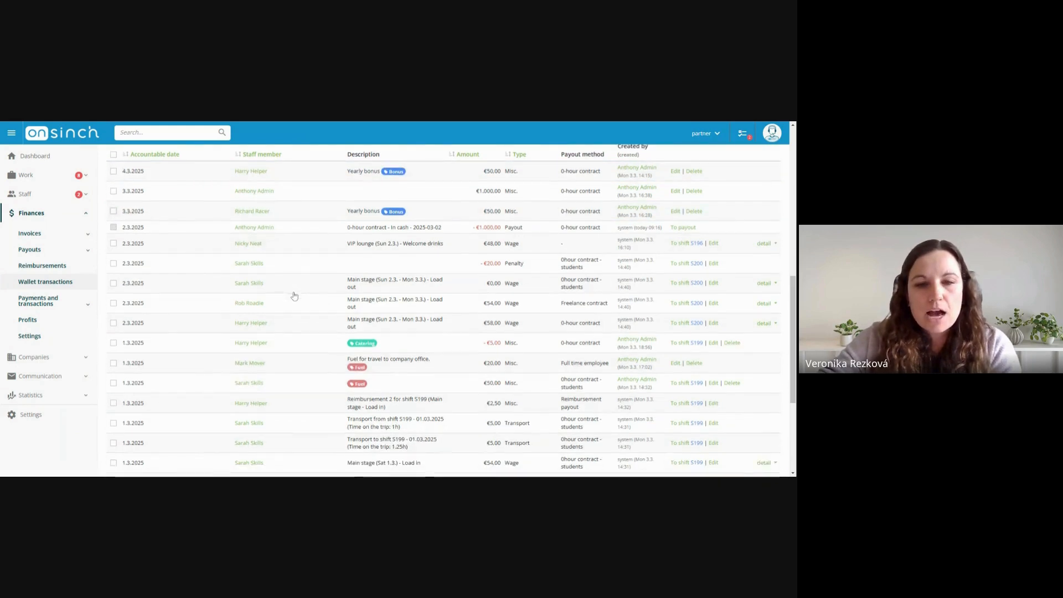
click(114, 362)
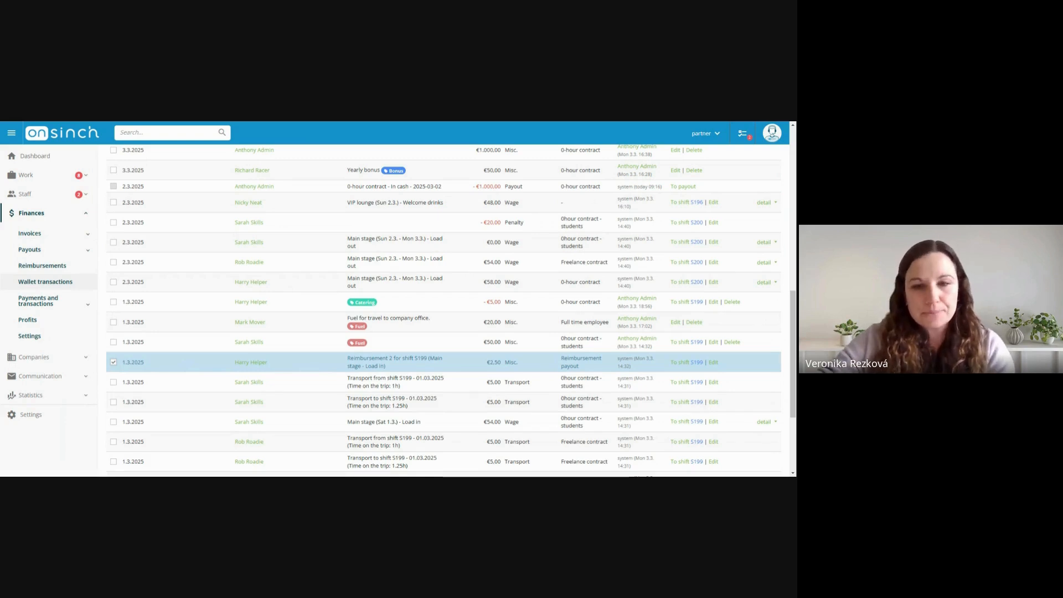
click(114, 362)
Examine the deductions in the list, the Catering transaction and the penalty for shift S200, leaving both unselected
scroll(240, 343, up, 3)
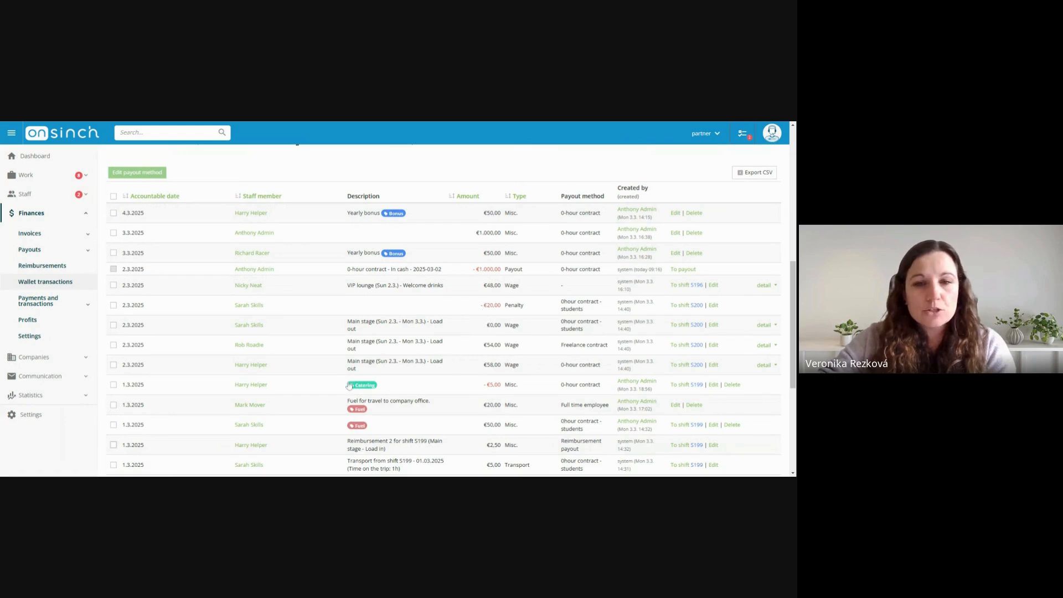
click(113, 384)
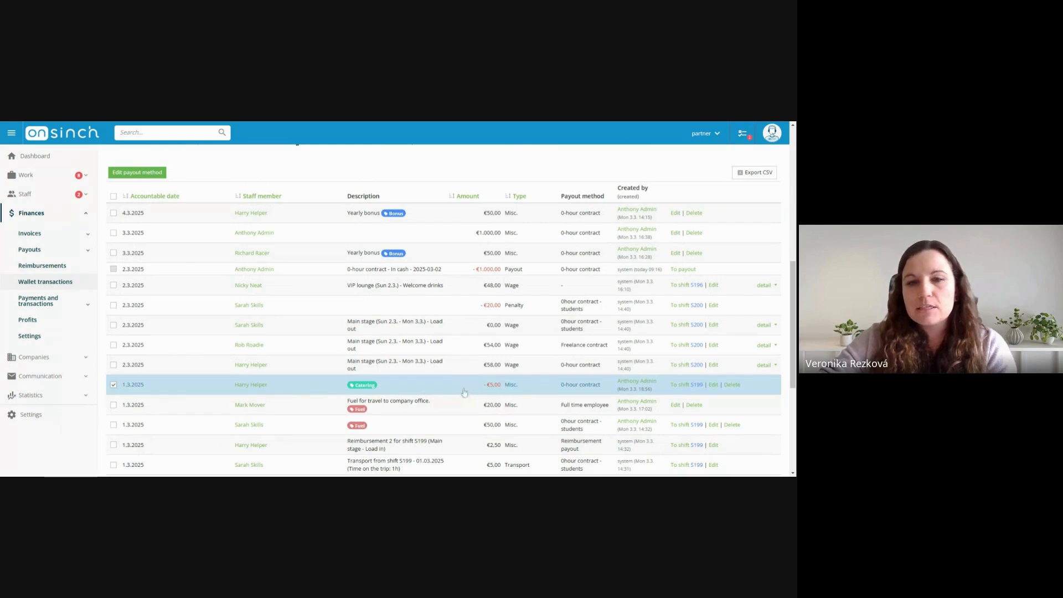
click(114, 386)
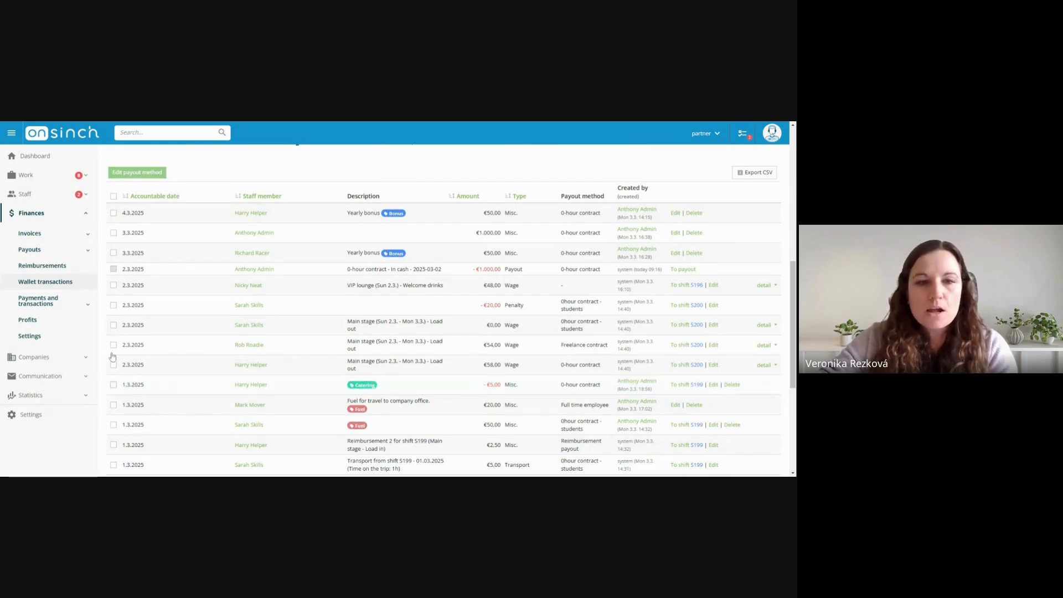
click(113, 305)
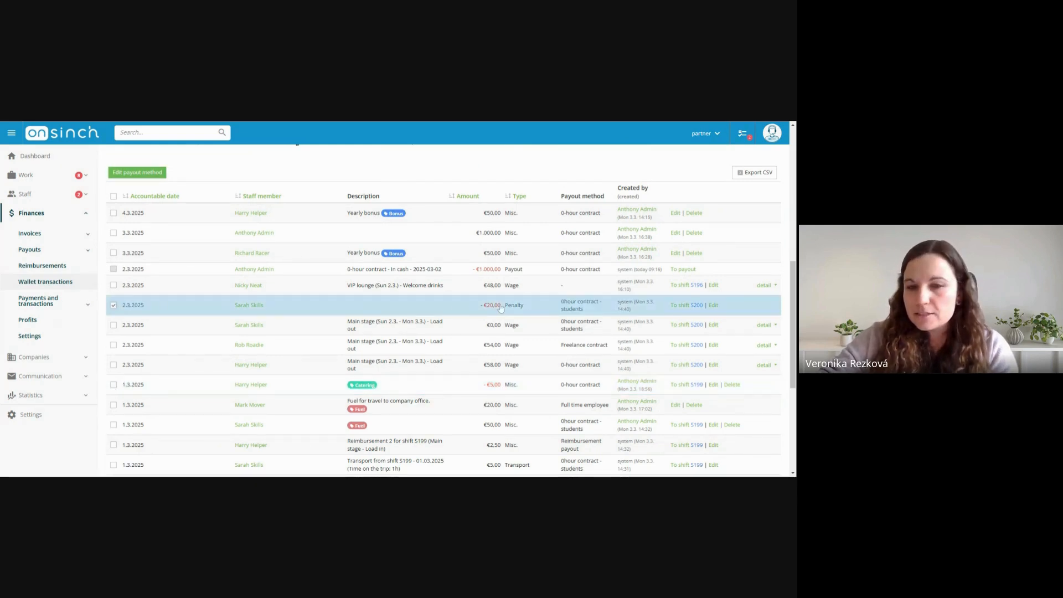
click(113, 304)
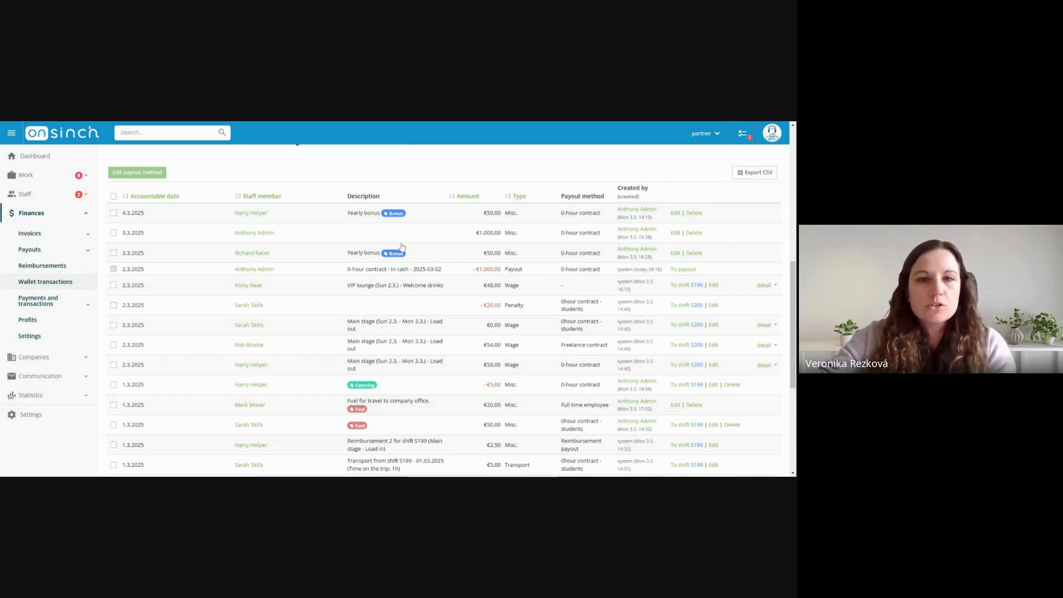
Review the wallet summary and the accountable date of the yearly bonus transaction dated 4.3.2025
scroll(459, 280, up, 1)
scroll(459, 281, up, 2)
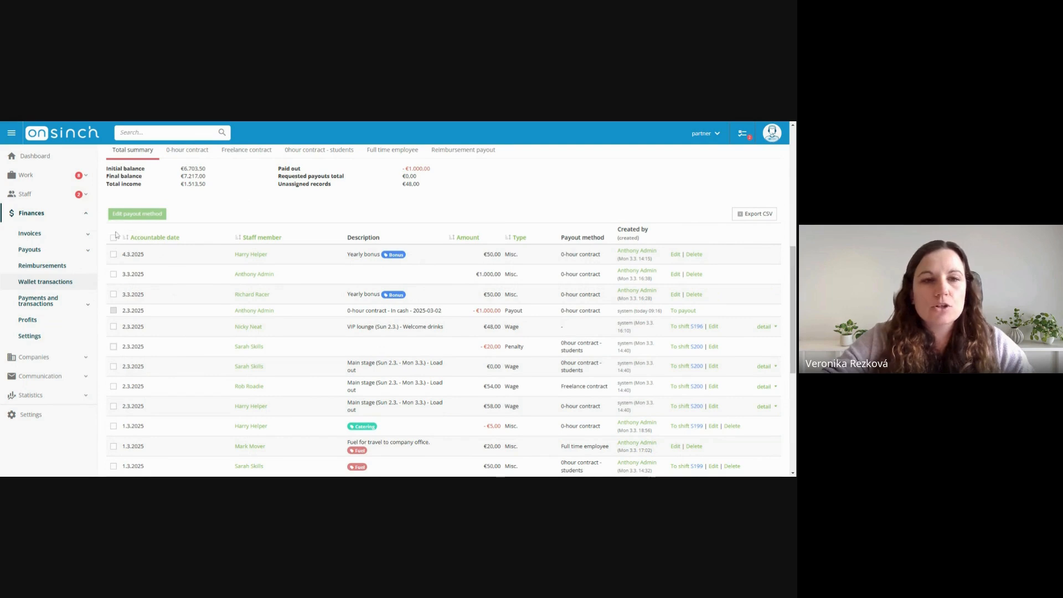
scroll(196, 354, up, 1)
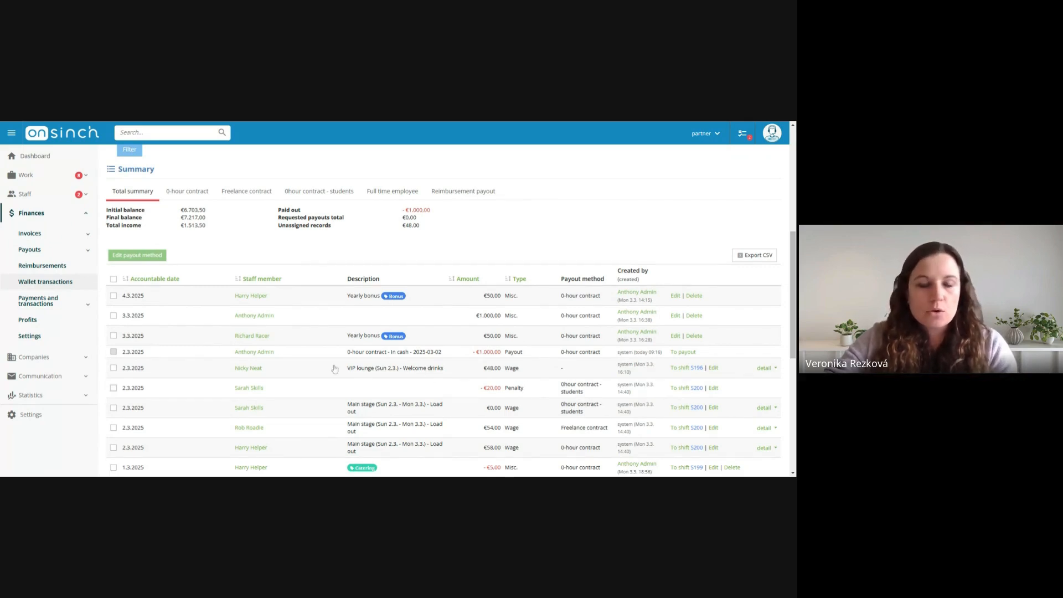
scroll(272, 360, down, 1)
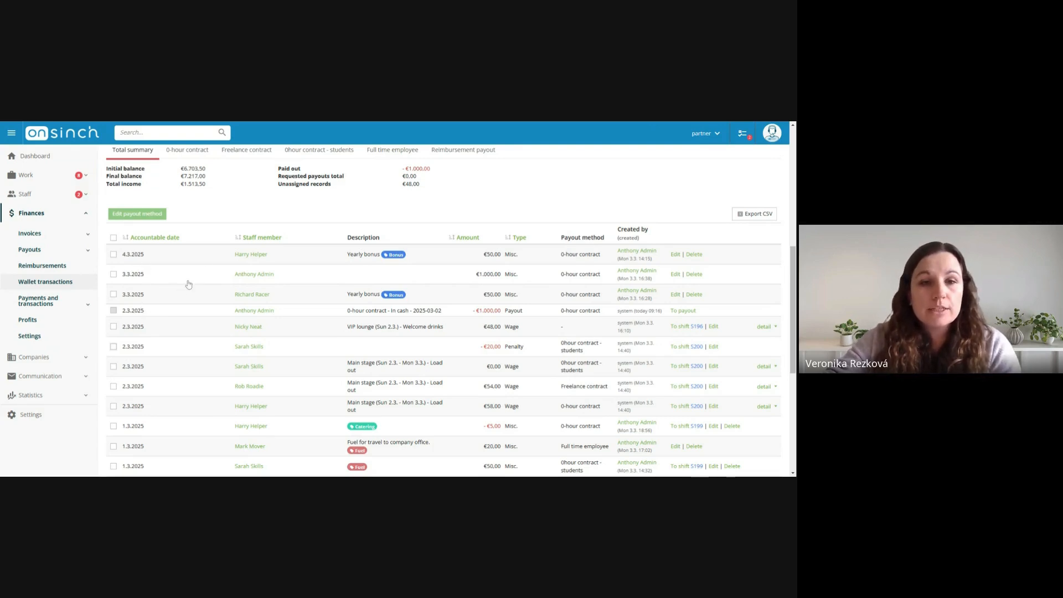
scroll(184, 279, up, 1)
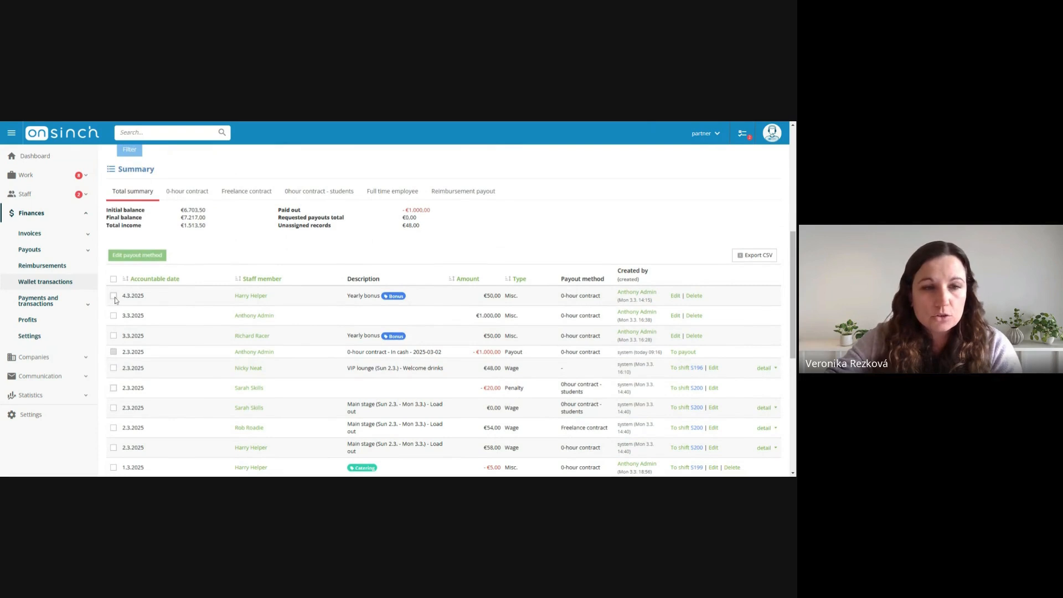
click(114, 296)
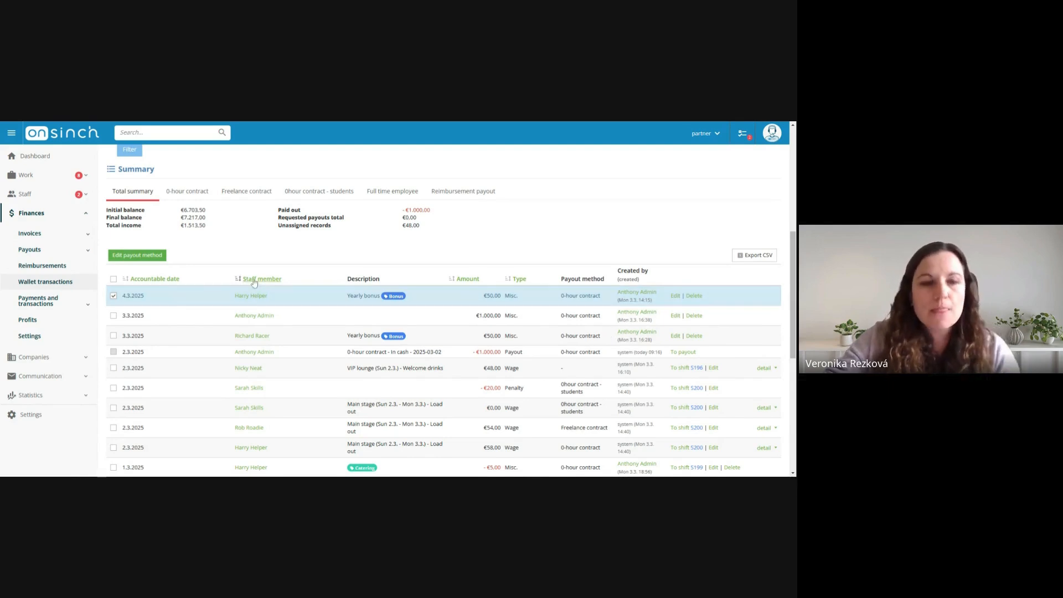
click(114, 296)
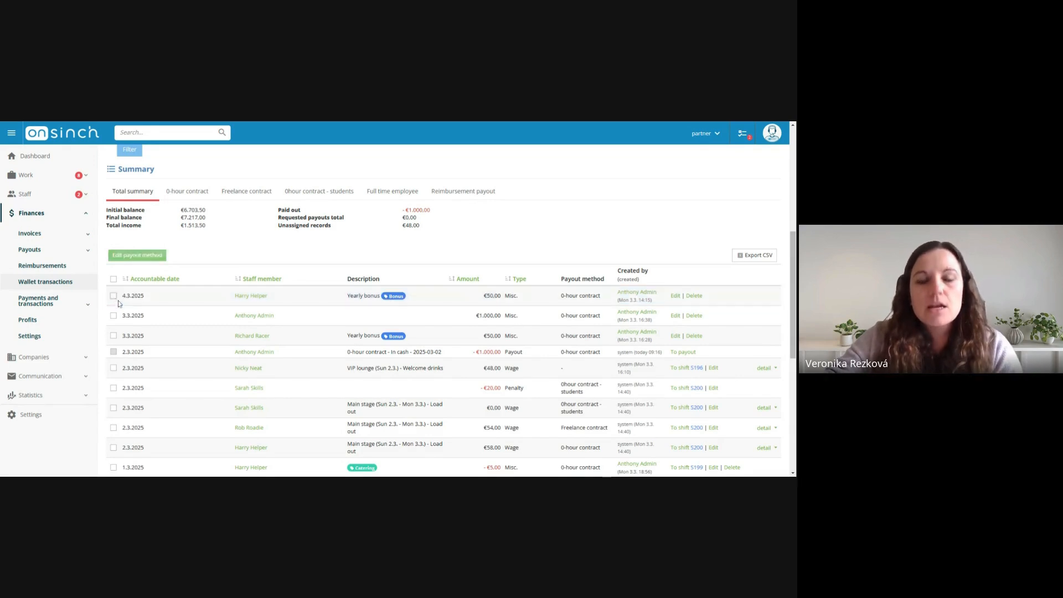
scroll(371, 317, down, 1)
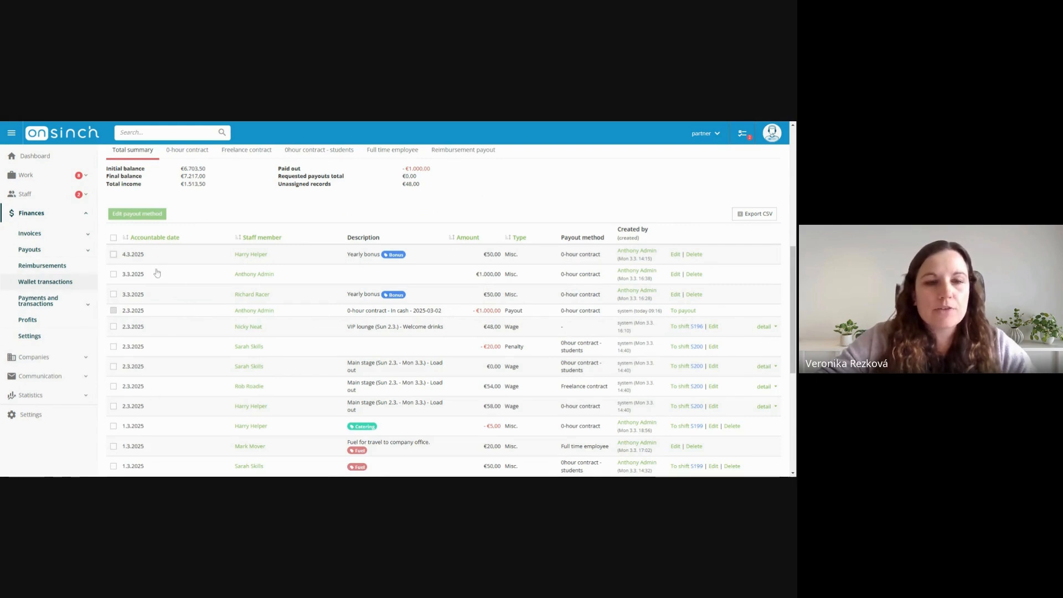
Inspect the accountable date range filter and close its calendar without changing the start date
scroll(207, 276, up, 1)
scroll(208, 276, up, 5)
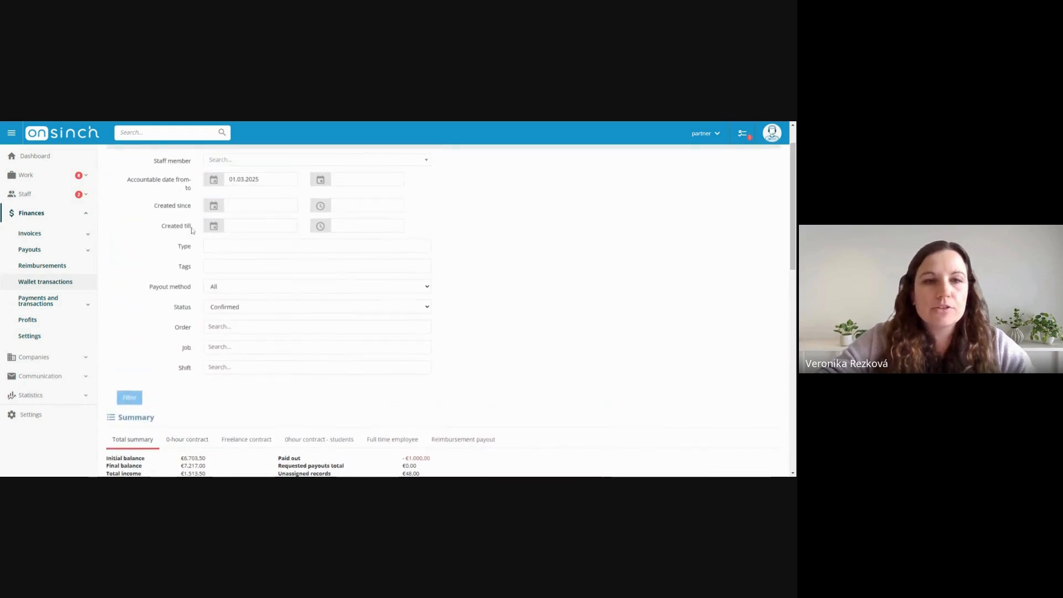
scroll(172, 223, up, 1)
drag(128, 222, 182, 231)
click(134, 223)
click(142, 224)
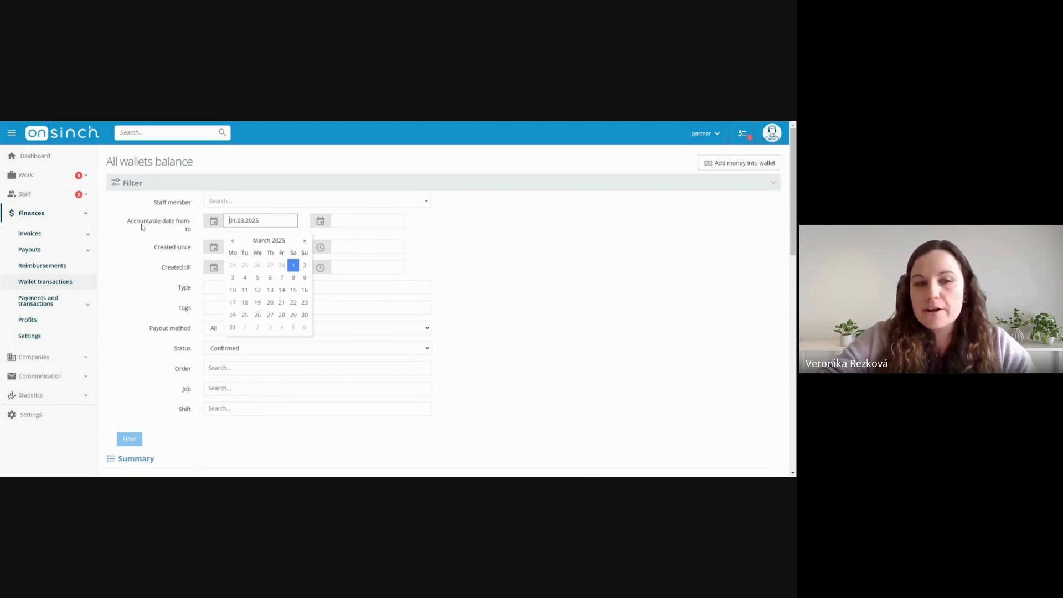
click(519, 236)
Review the total summary and the list of wallet transactions below the filter
scroll(455, 234, down, 3)
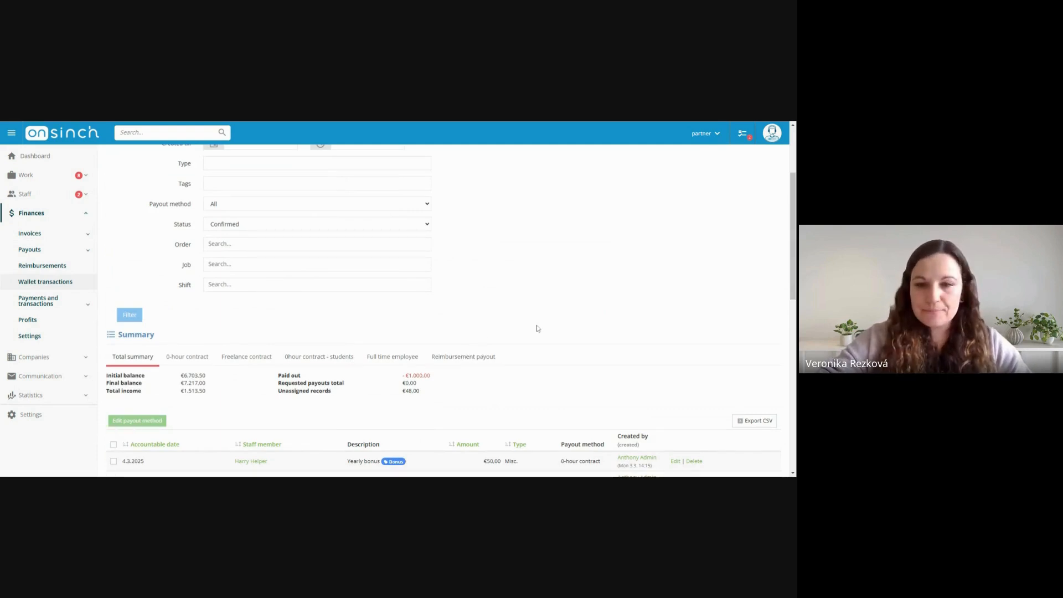
scroll(536, 329, down, 3)
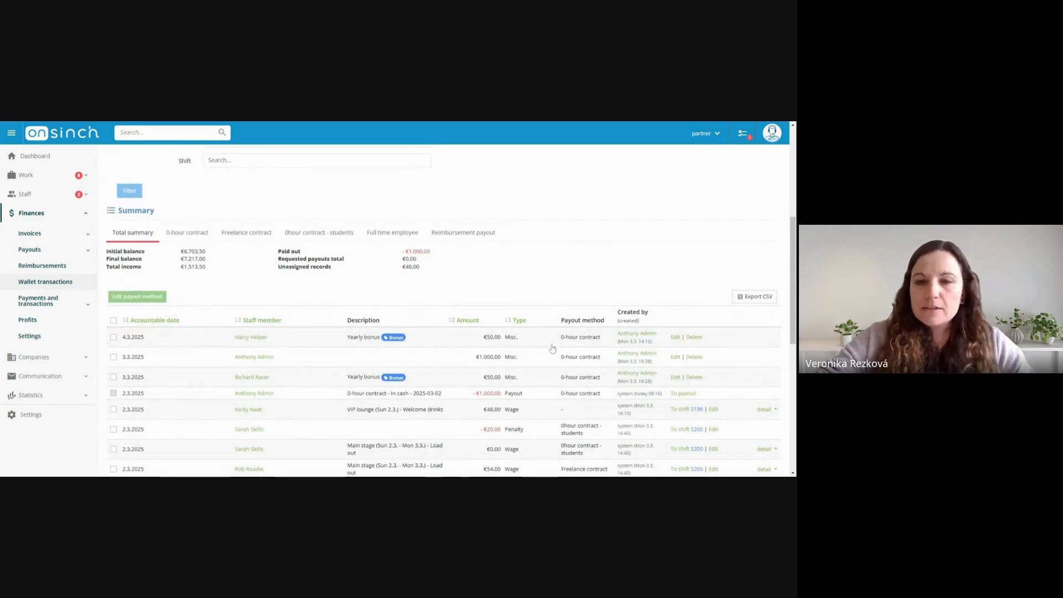
scroll(556, 235, down, 2)
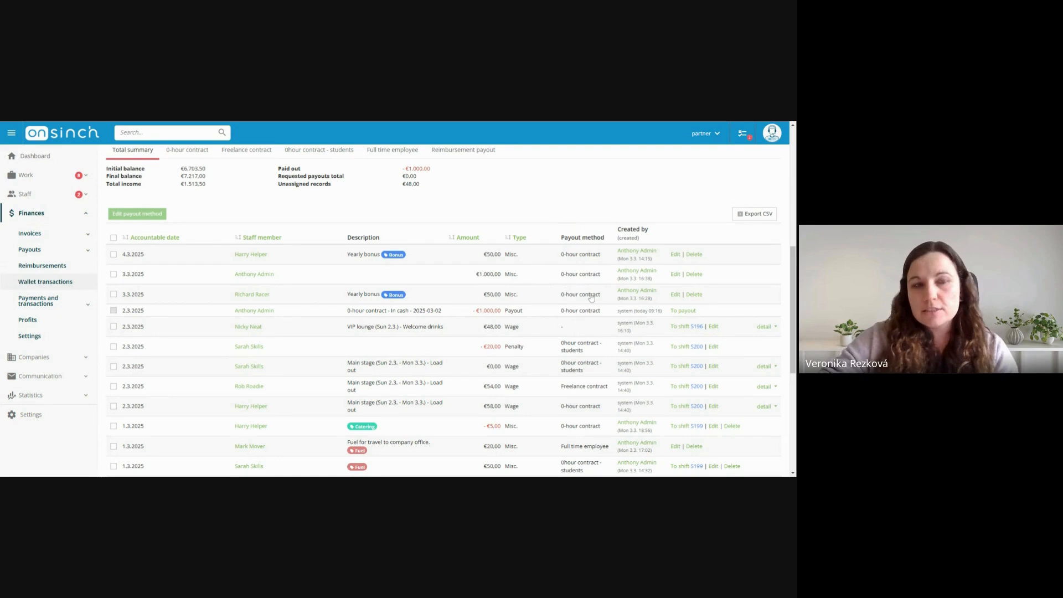
Select the three newest wallet transactions, dated 4.3.2025 and 3.3.2025, and clear the selection again
click(113, 254)
click(113, 274)
click(113, 294)
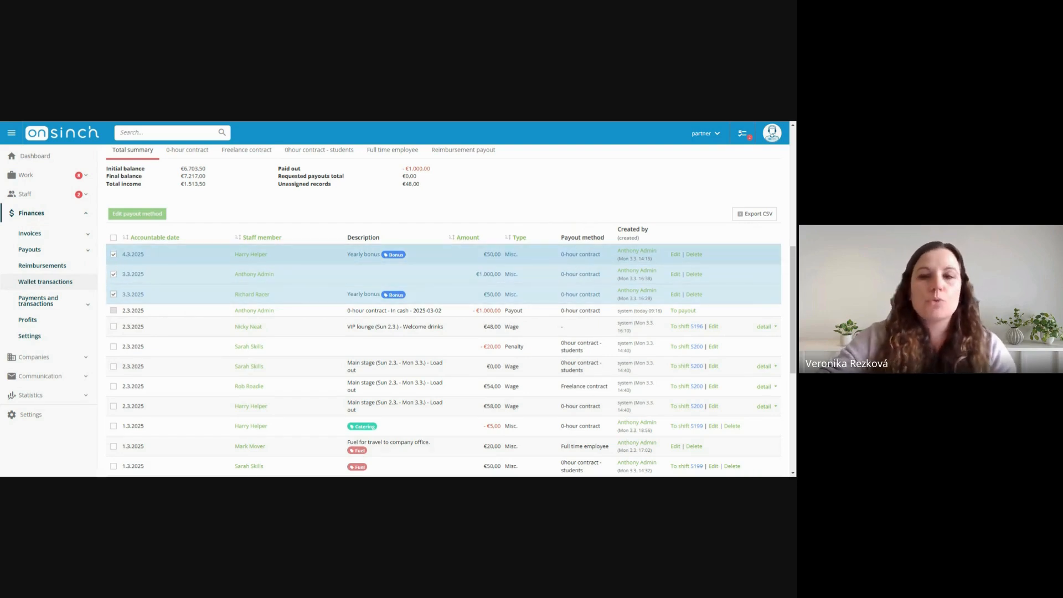
click(113, 254)
click(113, 274)
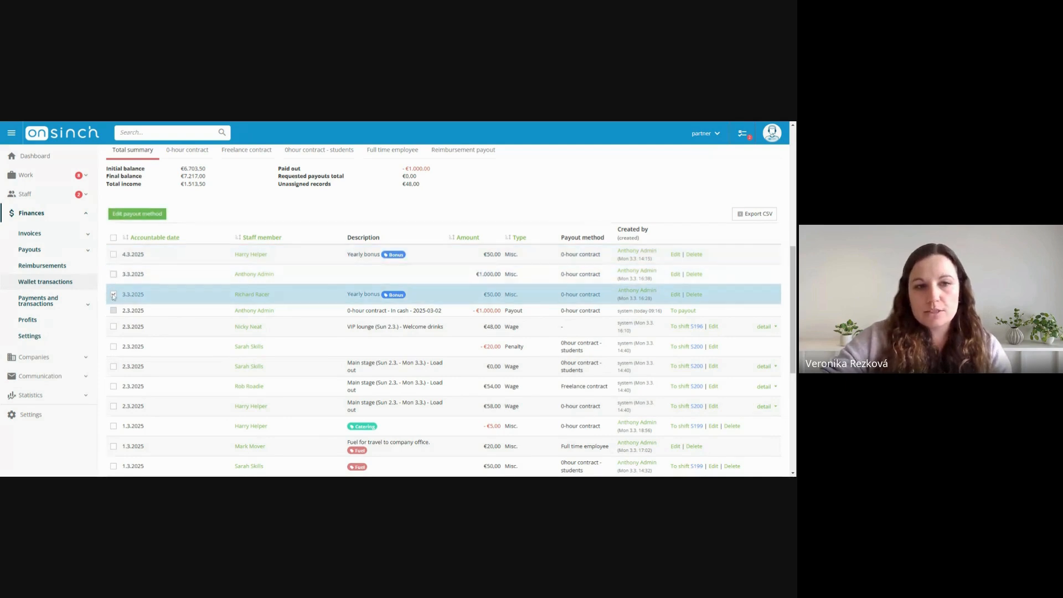
click(113, 293)
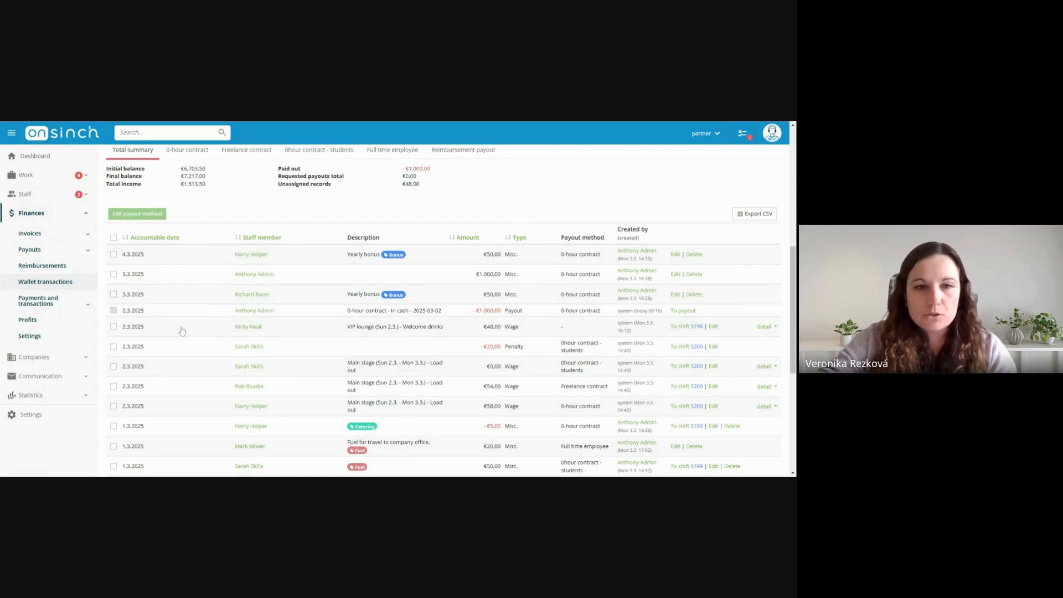
Examine the VIP lounge wage transaction dated 2.3.2025, which has no payout method, and return to the filter
click(114, 327)
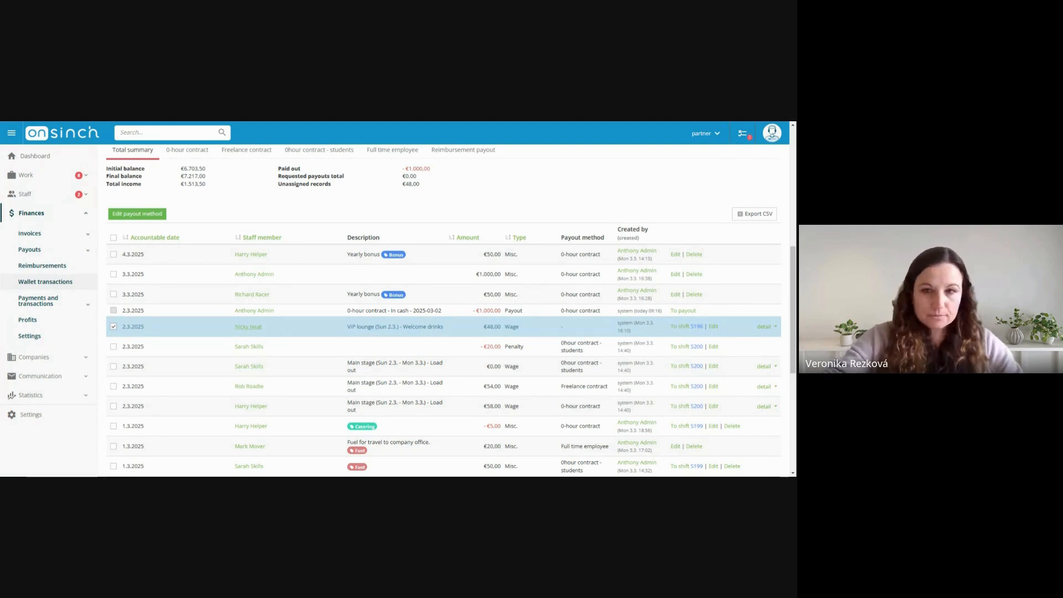
scroll(188, 327, up, 1)
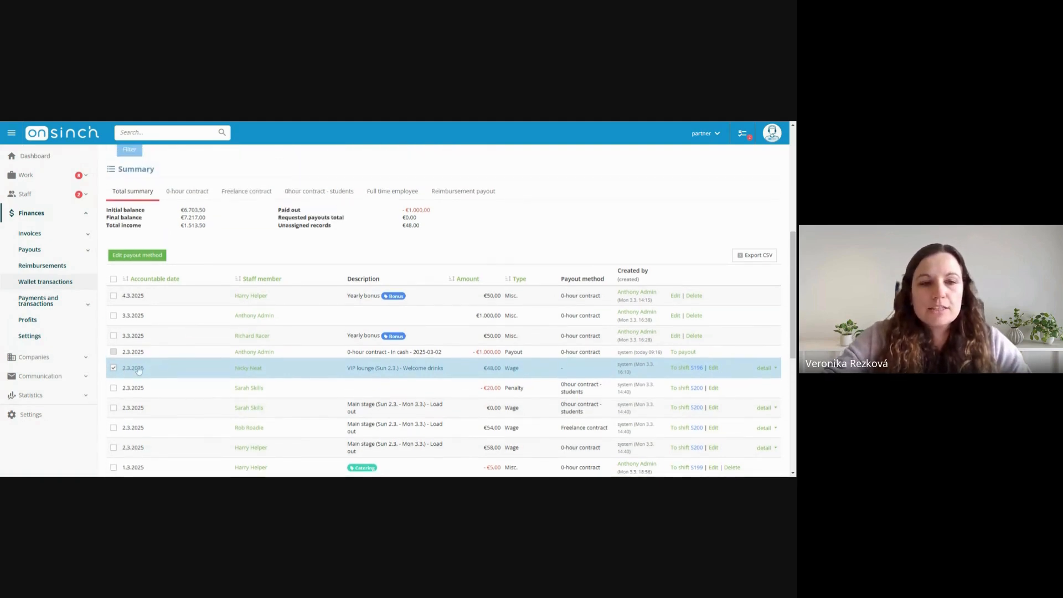
scroll(161, 332, up, 5)
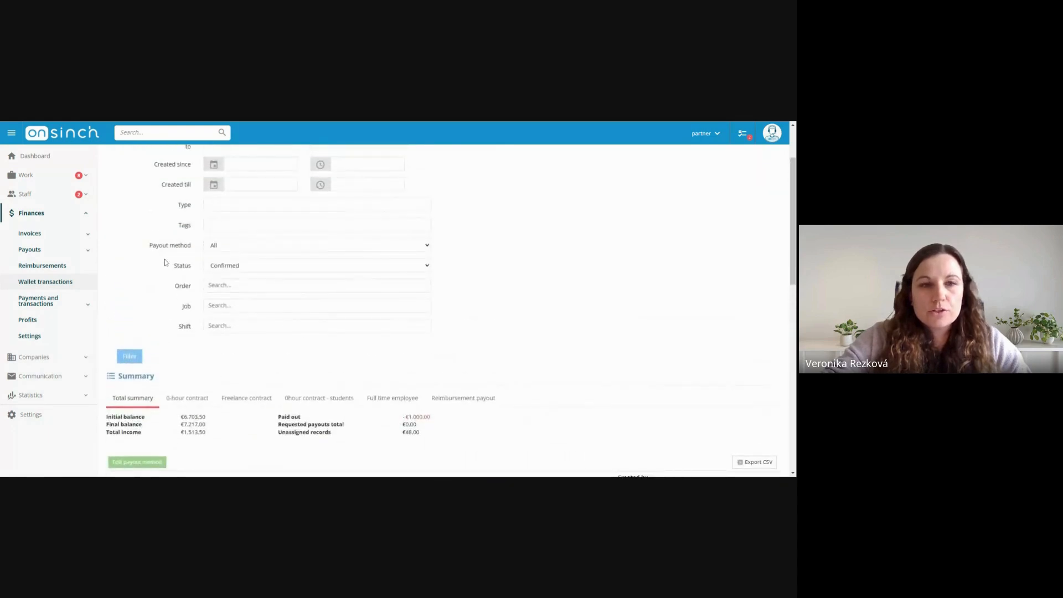
Choose None as the payout method in the wallet transaction filter without applying it
drag(145, 287, 171, 288)
click(154, 288)
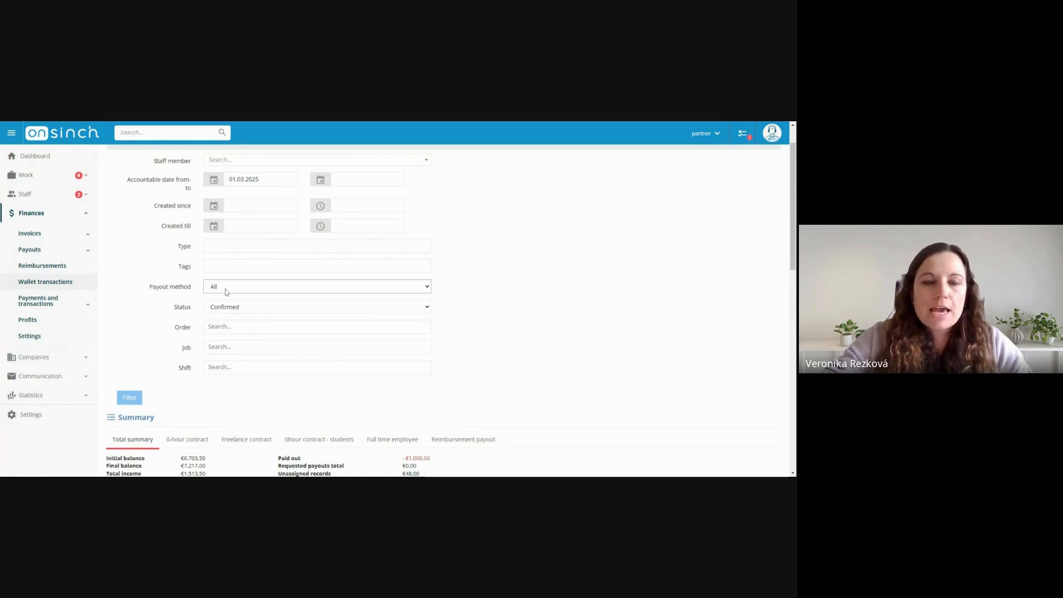
click(228, 313)
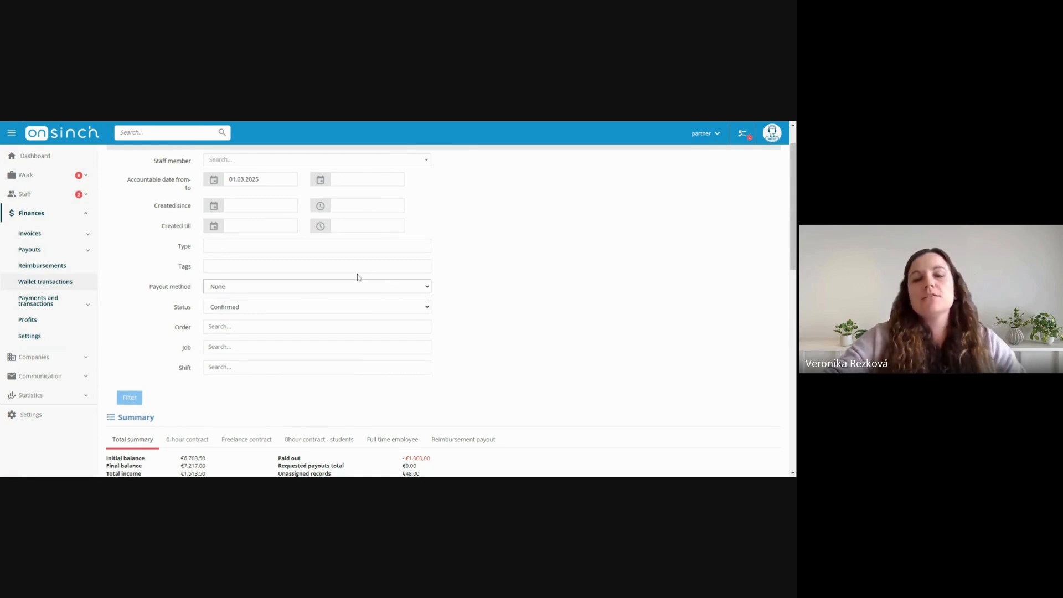
scroll(578, 440, down, 3)
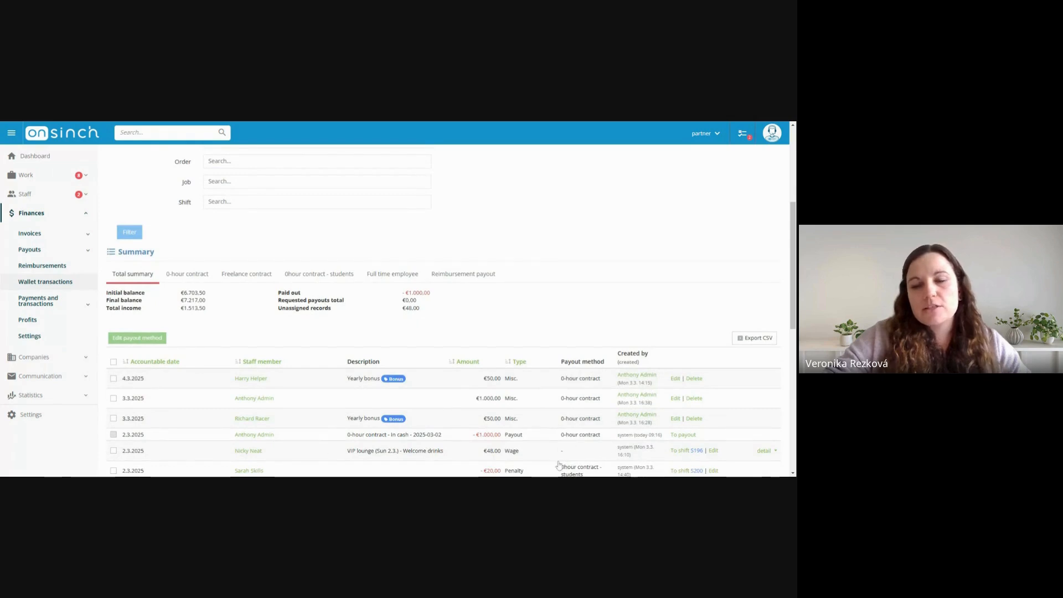
scroll(531, 304, up, 2)
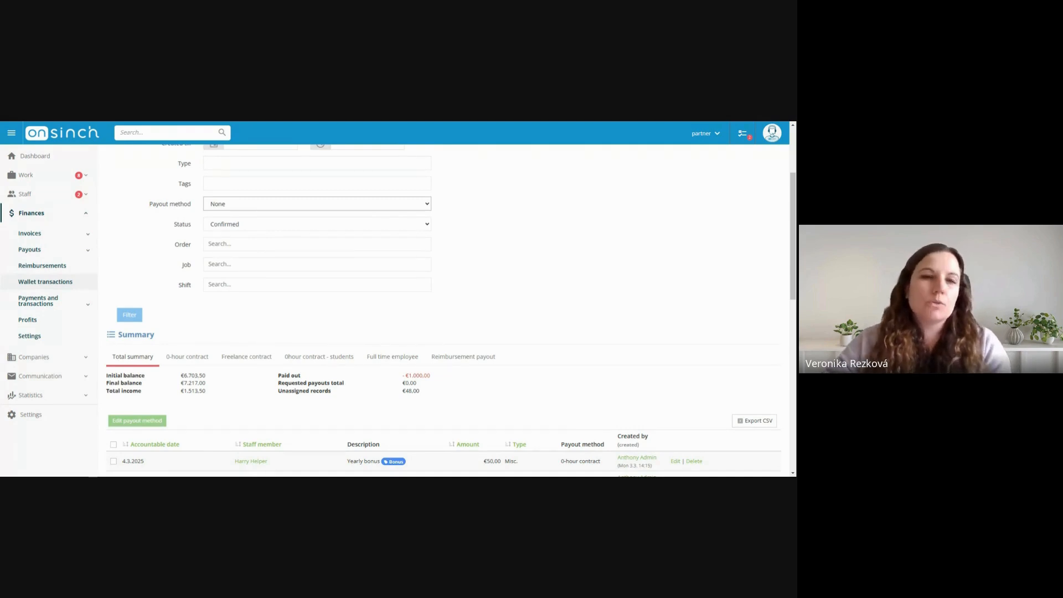
click(499, 243)
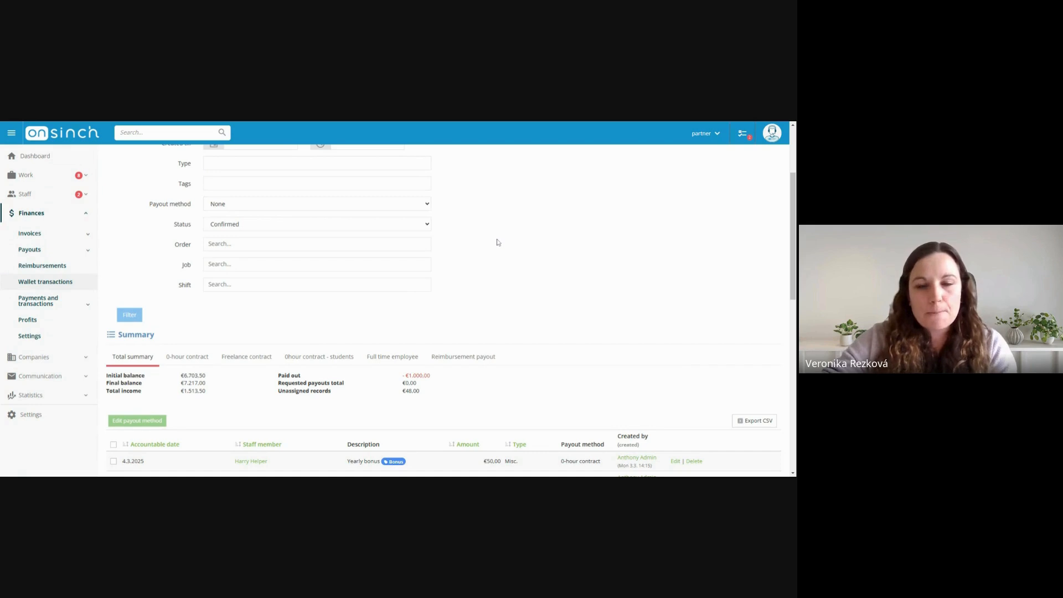
scroll(579, 244, down, 2)
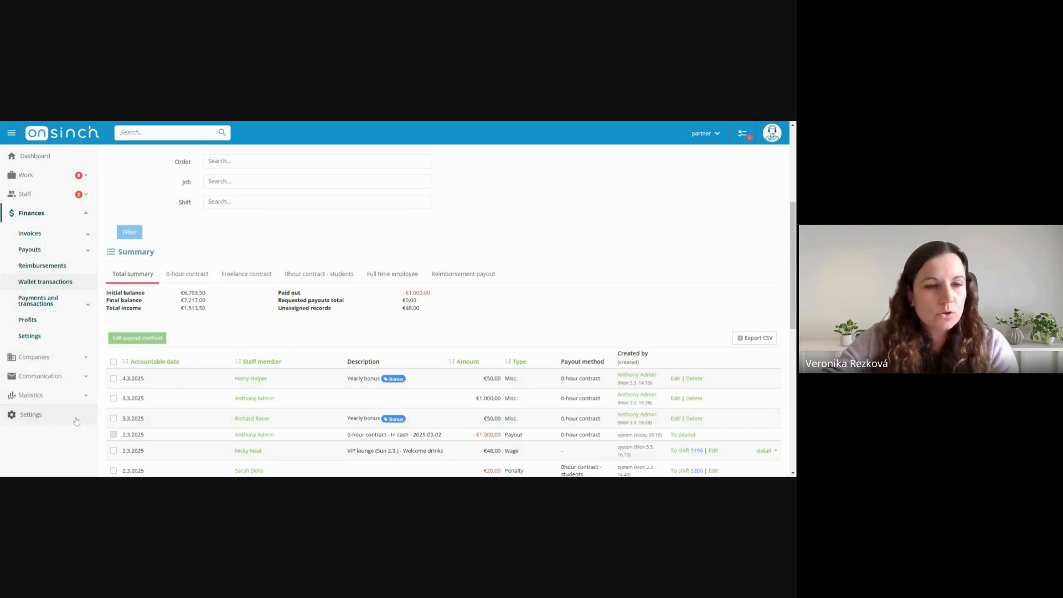
Open the list of contract types in the staff settings
click(32, 415)
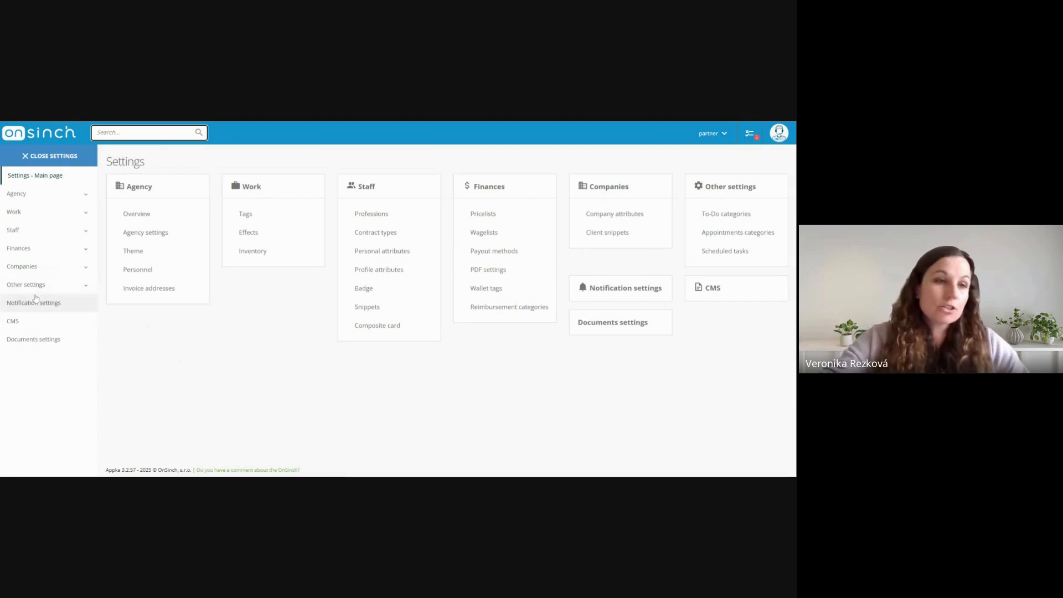
click(51, 233)
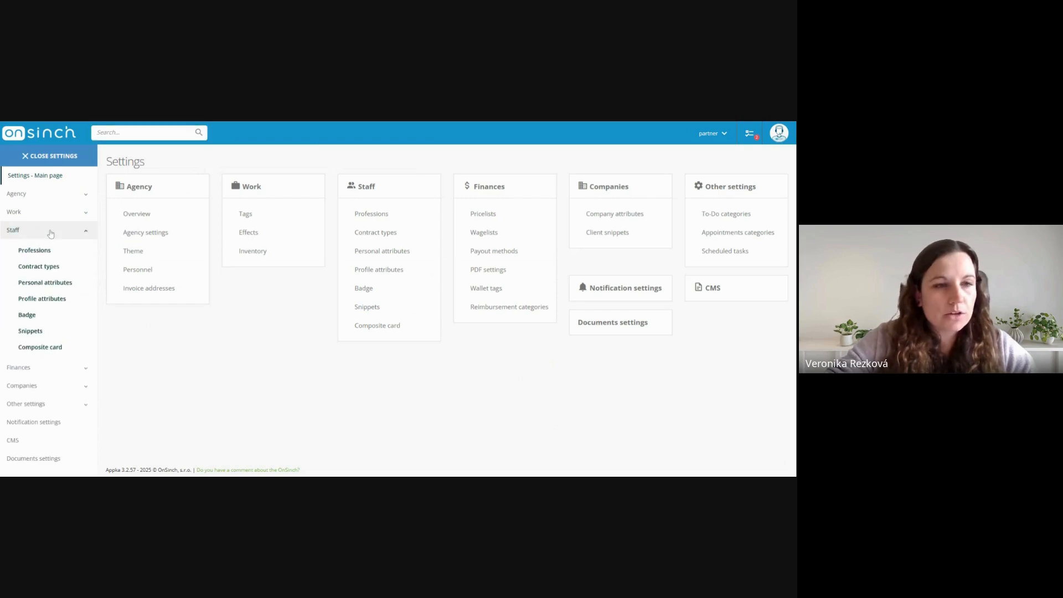
click(48, 270)
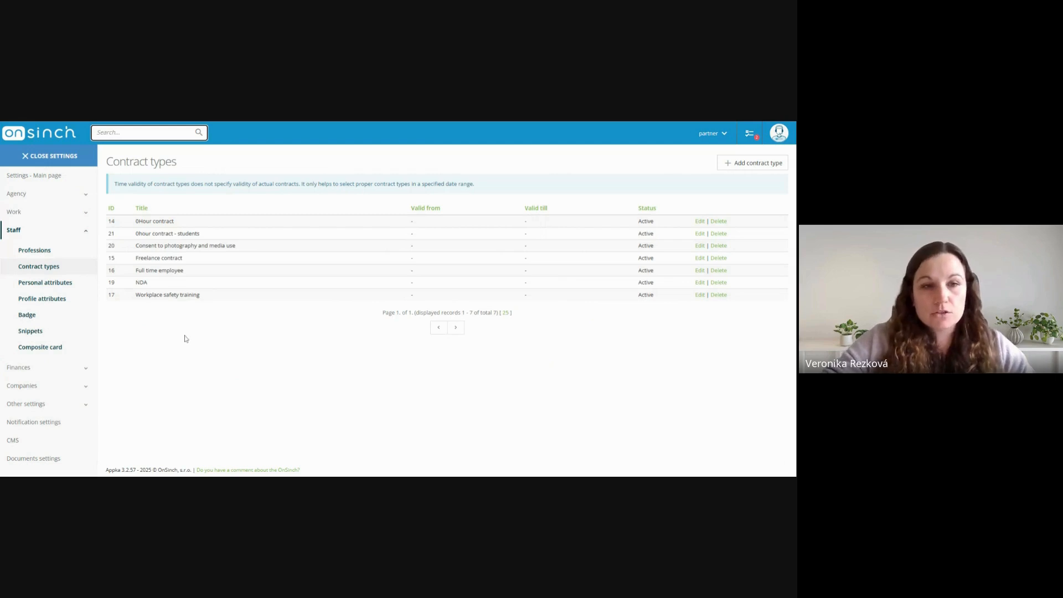
Examine the contract types, comparing the 0Hour, student, freelance and full time contracts with the media consent, NDA and workplace safety training documents
drag(137, 222, 183, 271)
click(174, 232)
click(179, 235)
click(179, 280)
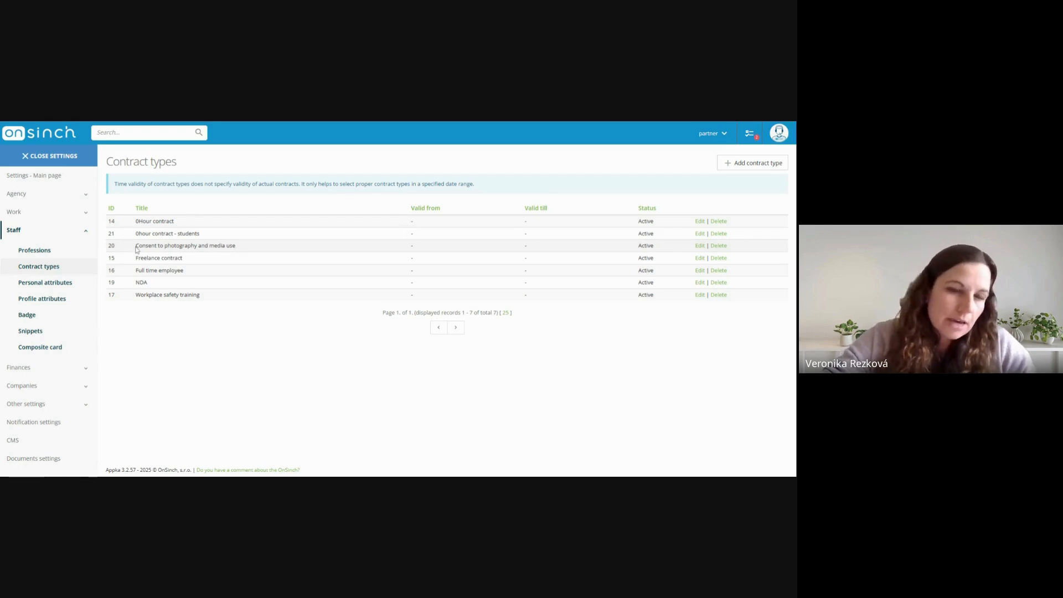
drag(136, 245, 230, 246)
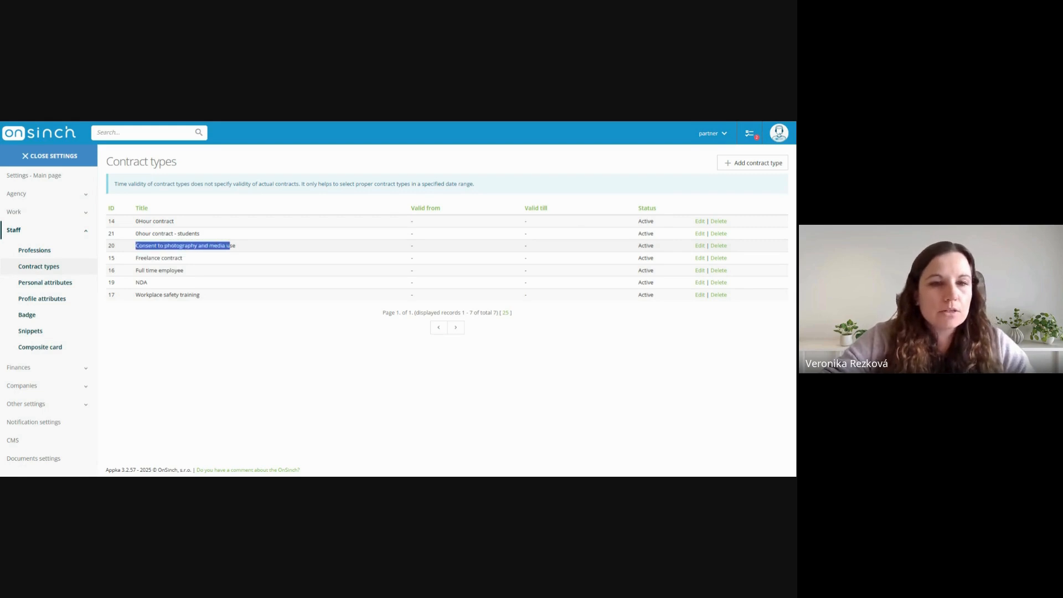
click(186, 345)
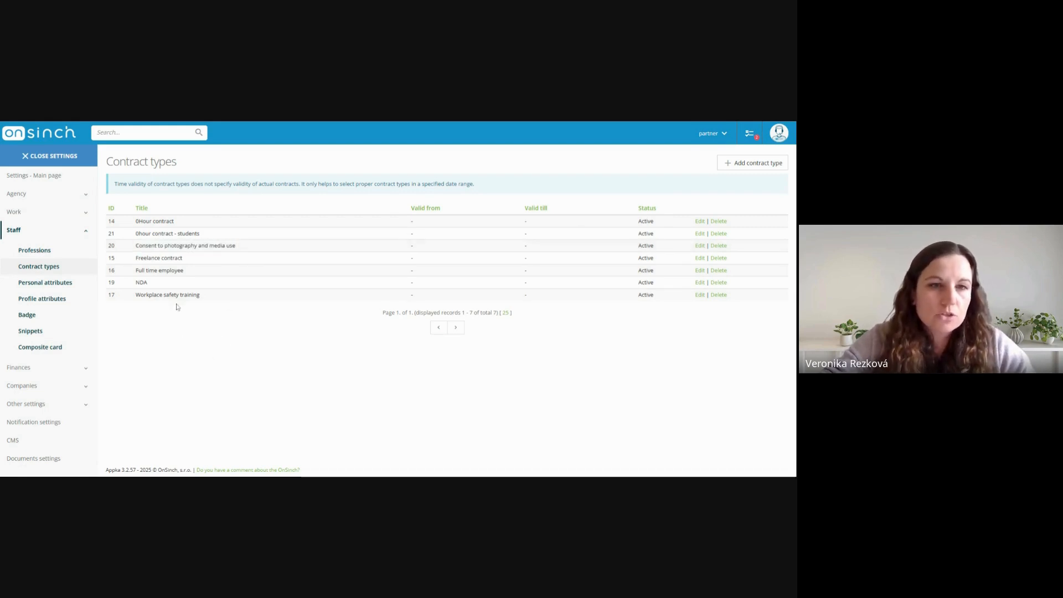
drag(135, 282, 203, 299)
click(169, 327)
click(186, 327)
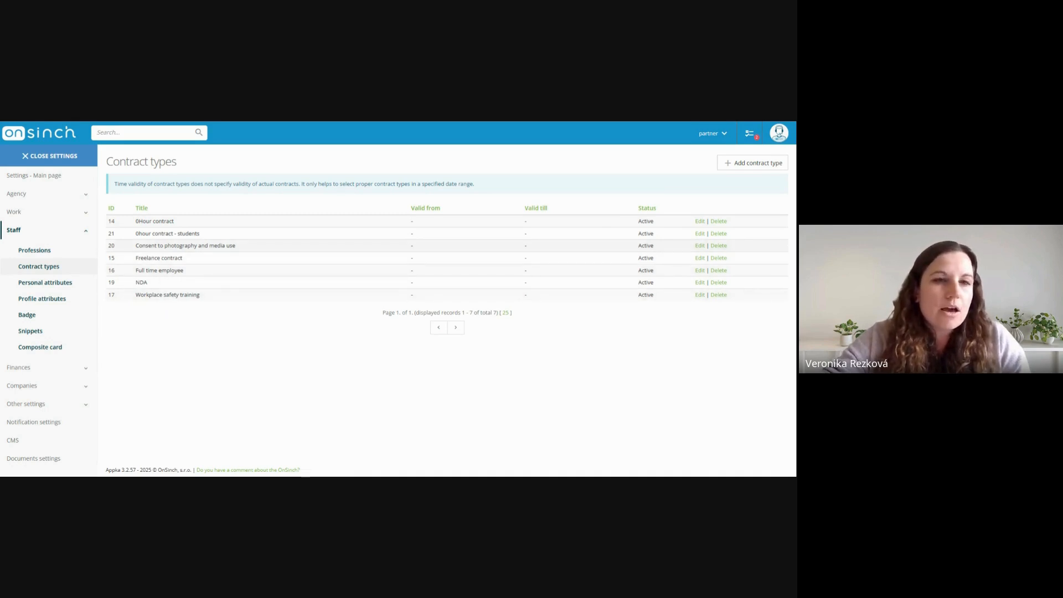
drag(136, 282, 143, 283)
click(169, 333)
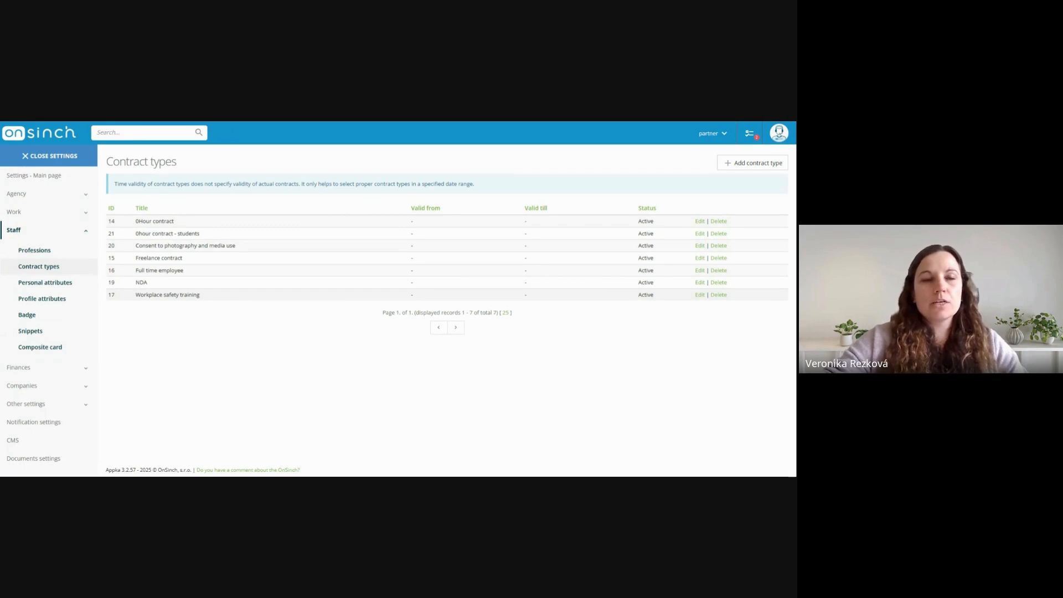
drag(135, 221, 181, 225)
click(205, 372)
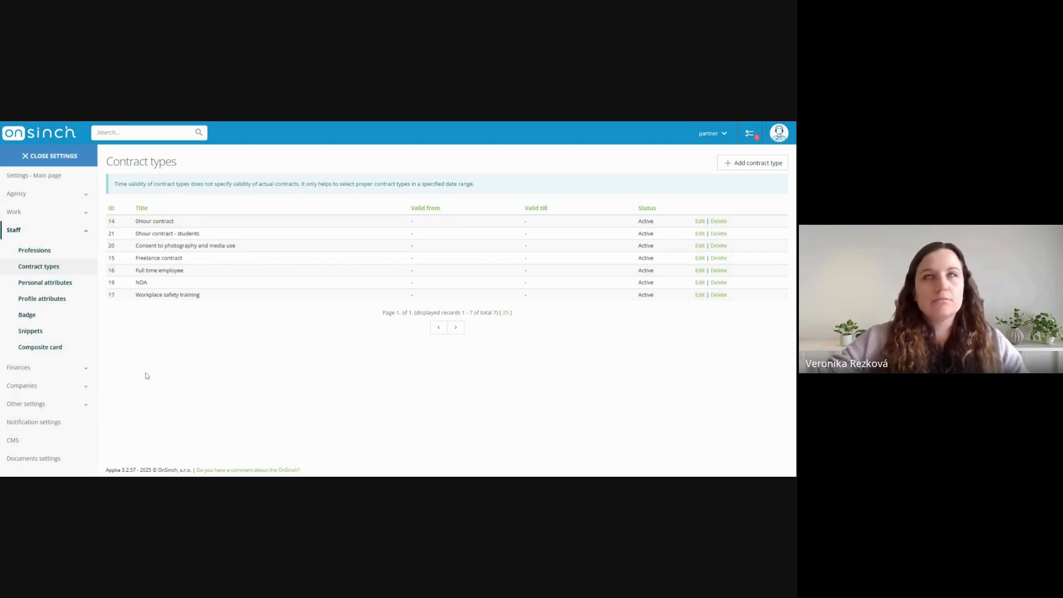
Open the list of payout methods in the finance settings and review it
click(22, 367)
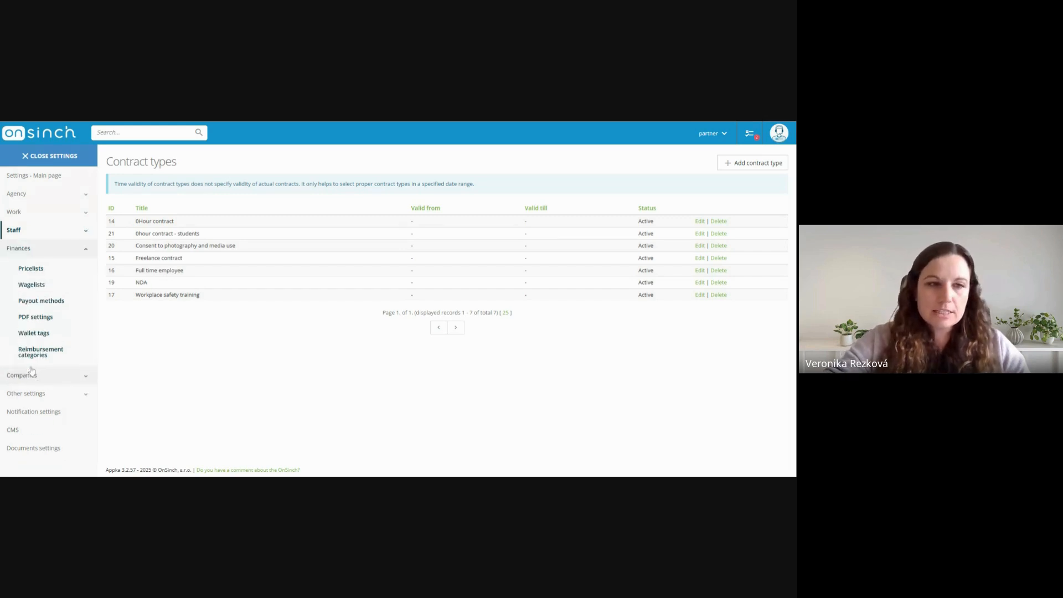
click(49, 305)
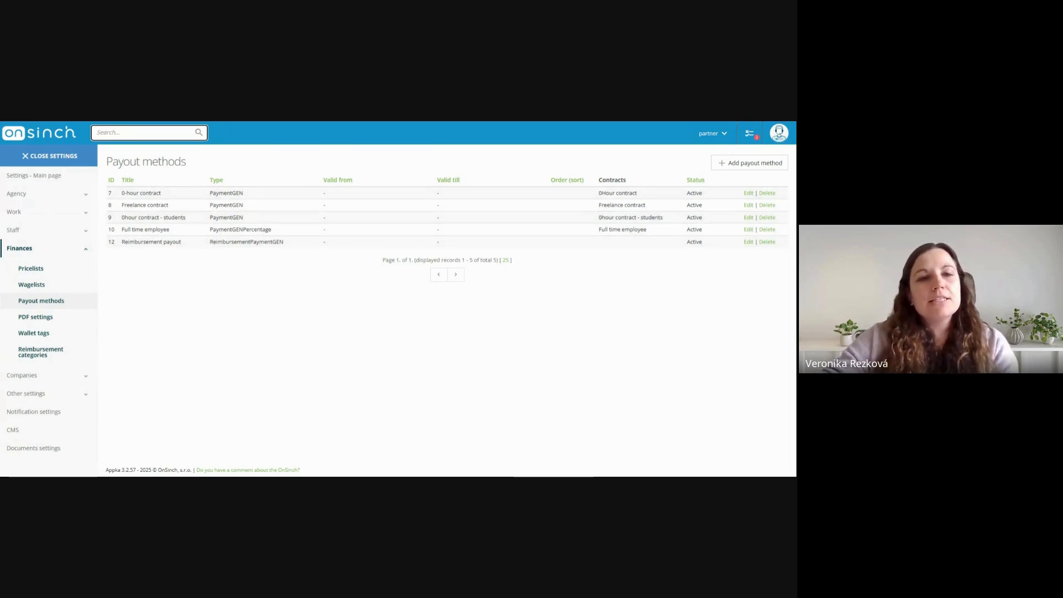
drag(113, 161, 202, 162)
click(235, 335)
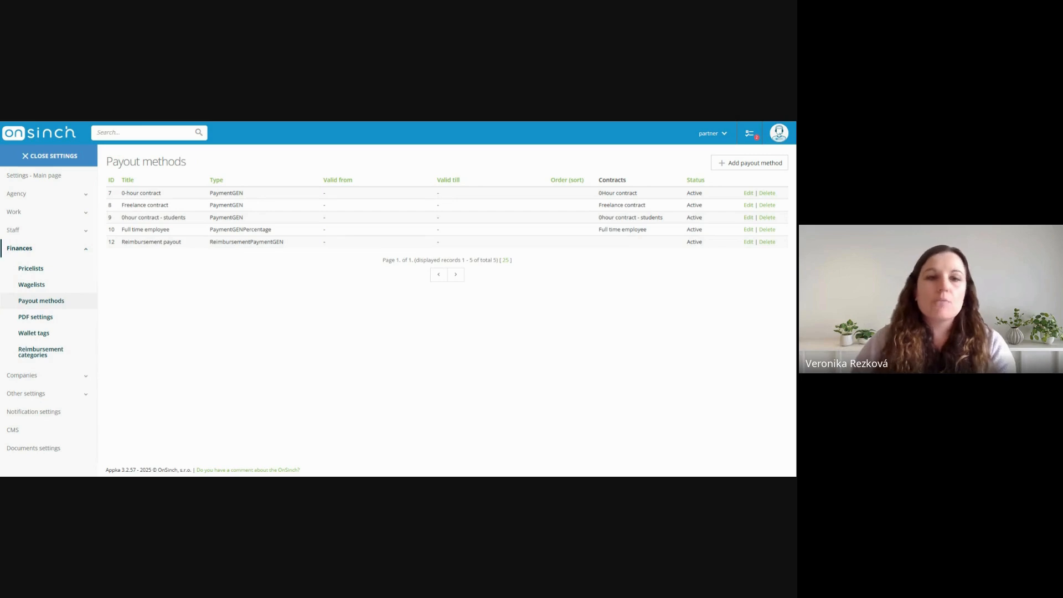
Open the 0-hour contract payout method for editing
click(45, 230)
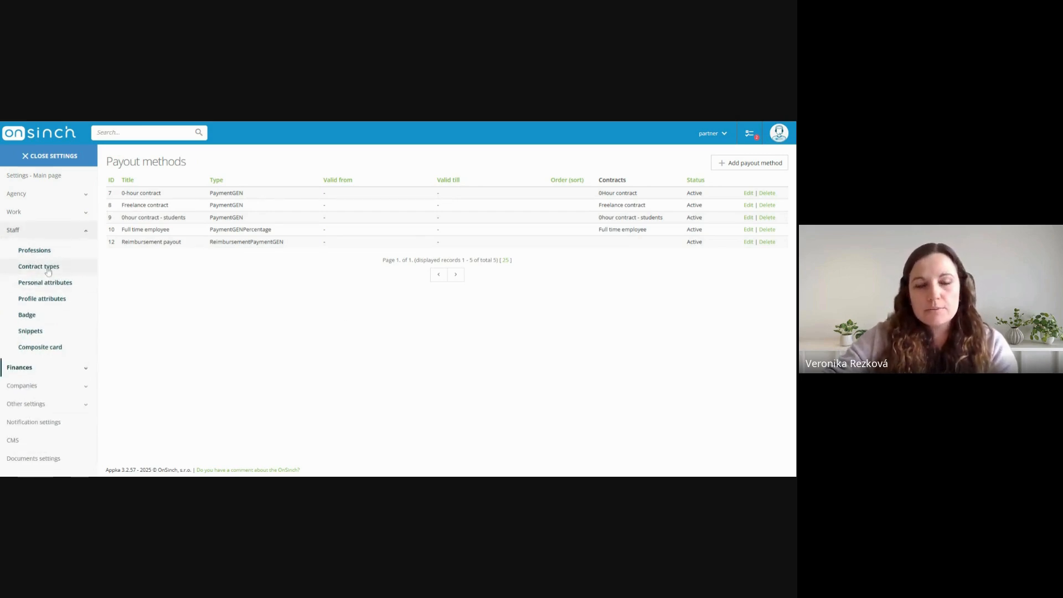
click(54, 368)
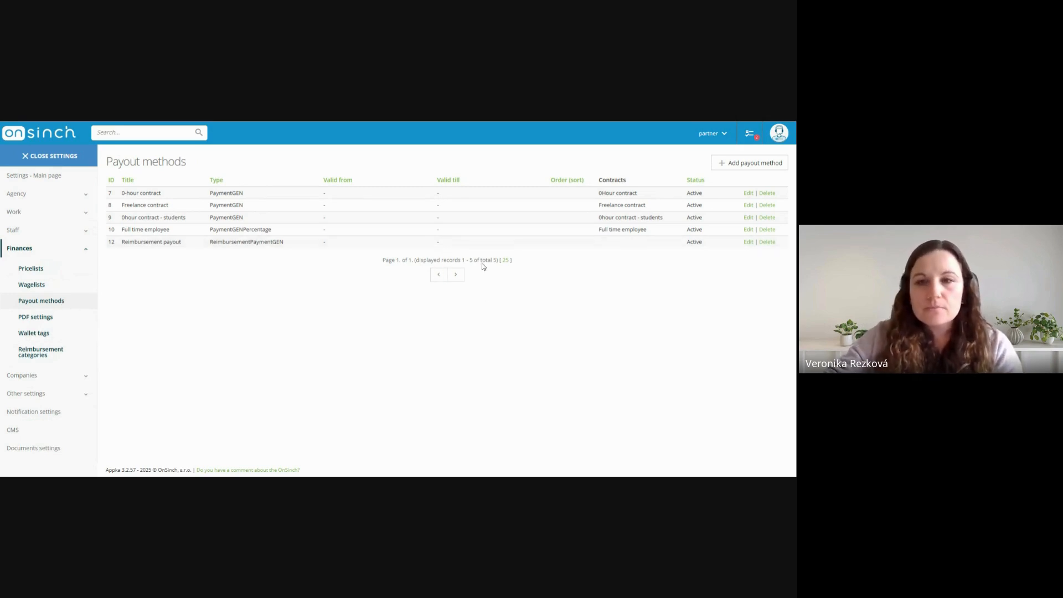
click(748, 193)
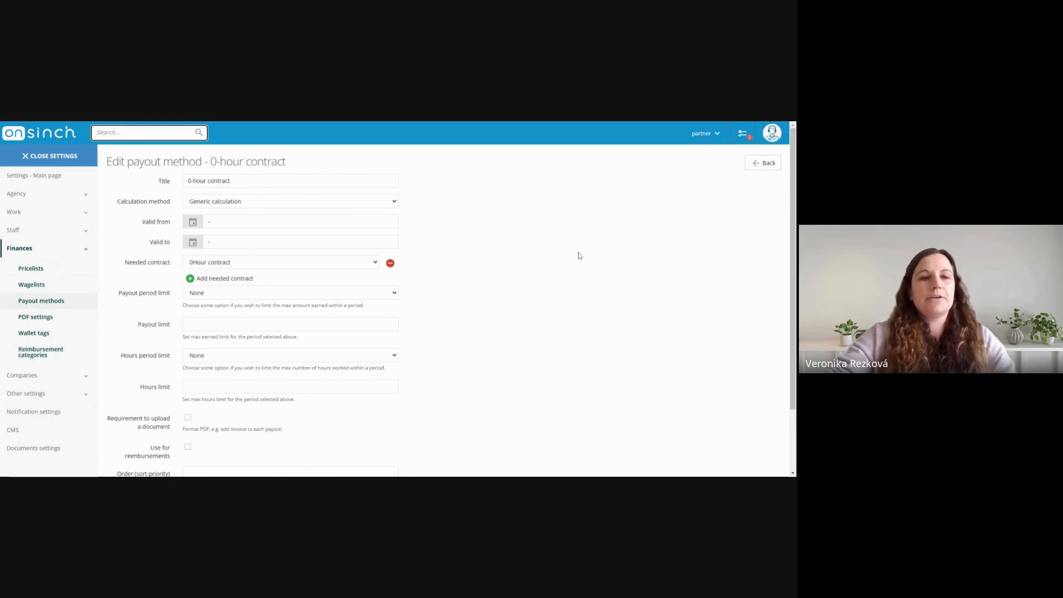
Inspect the title and the needed contract of the 0-hour contract payout method without changing them
drag(157, 184, 167, 187)
click(231, 181)
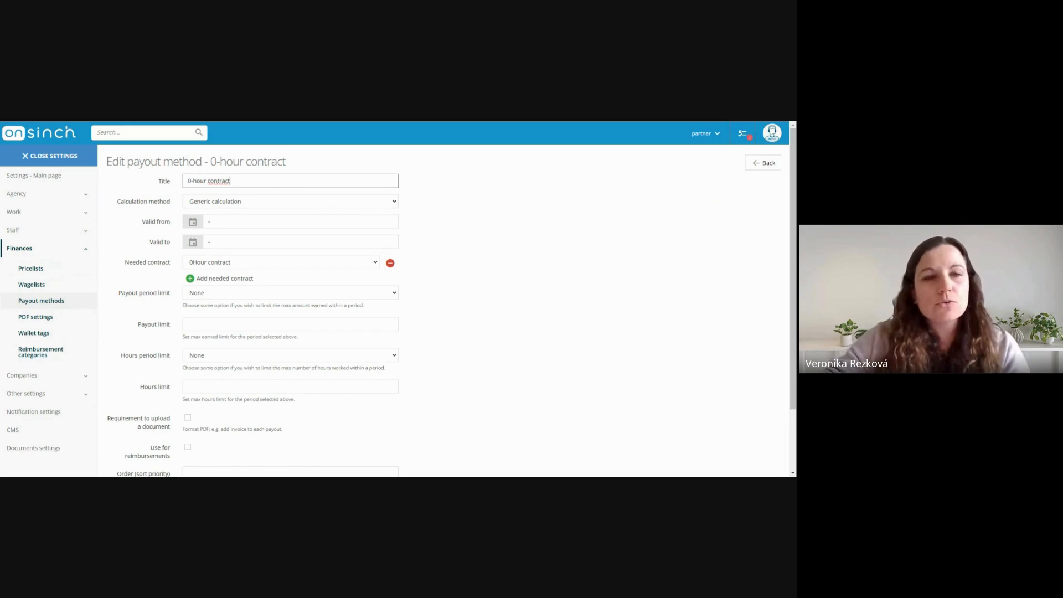
drag(188, 181, 249, 182)
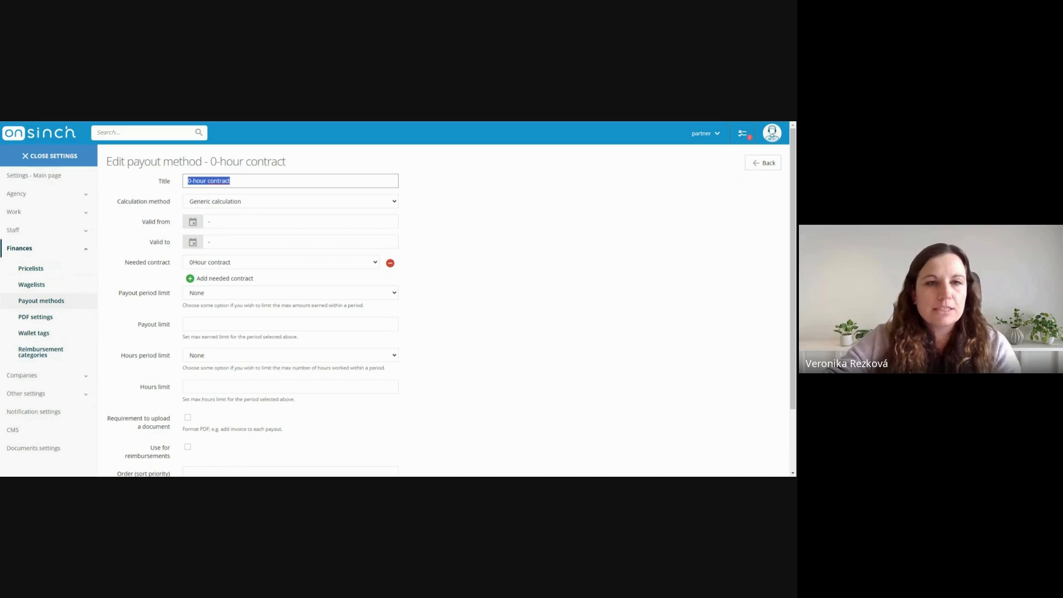
drag(125, 264, 171, 267)
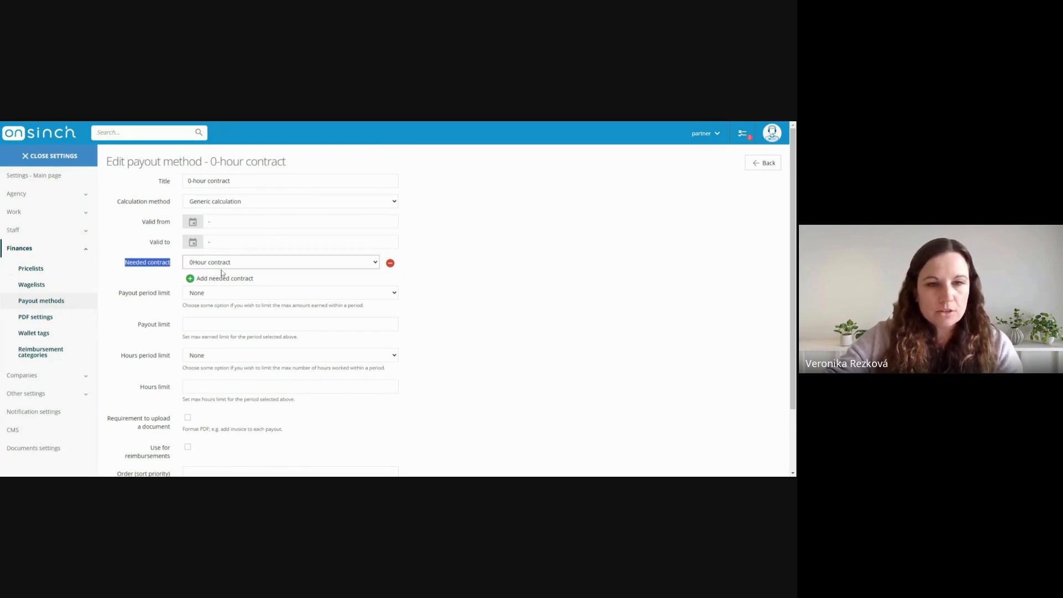
click(491, 257)
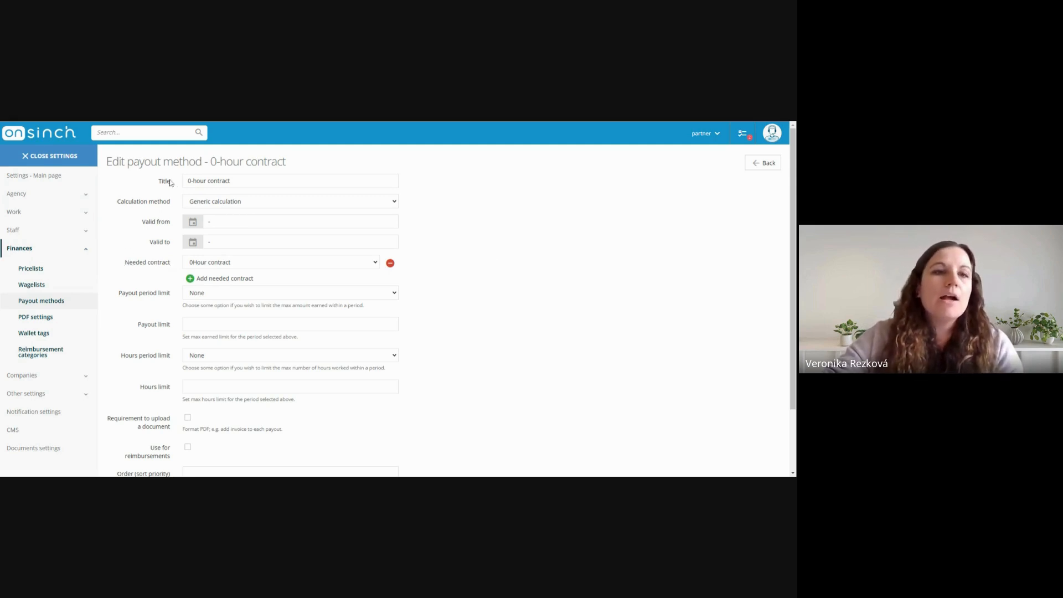
Set the calculation method of the 0-hour contract payout method to Generic percentage calculation
drag(117, 202, 169, 206)
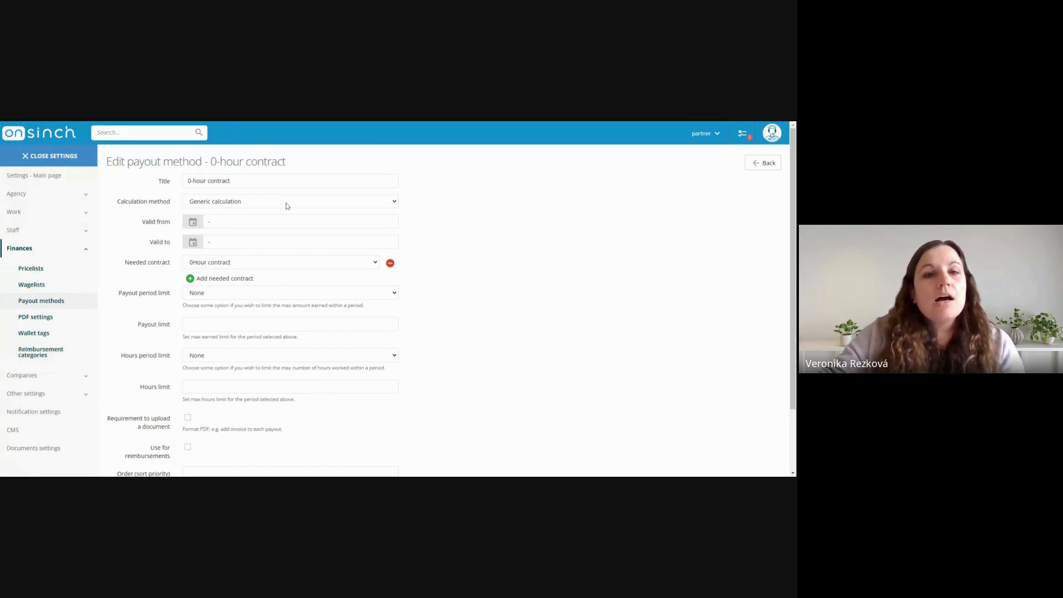
click(248, 205)
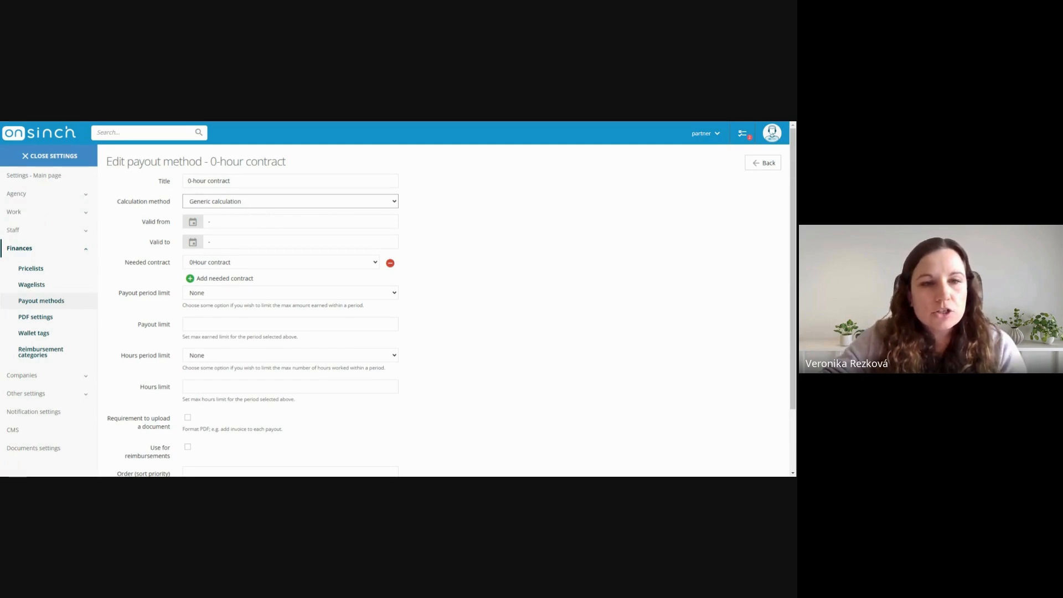
click(224, 278)
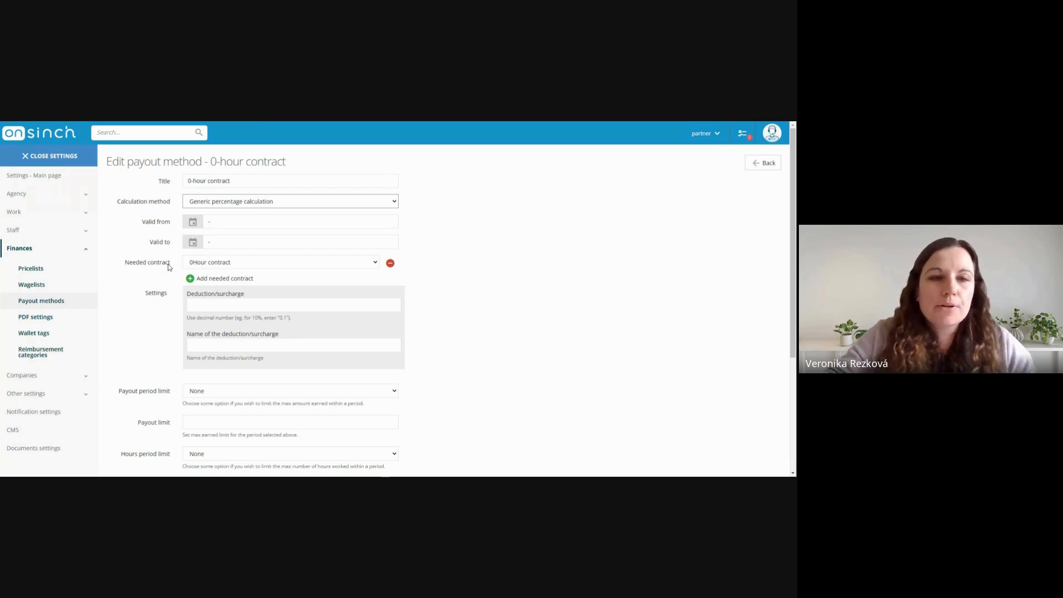
drag(124, 267, 155, 271)
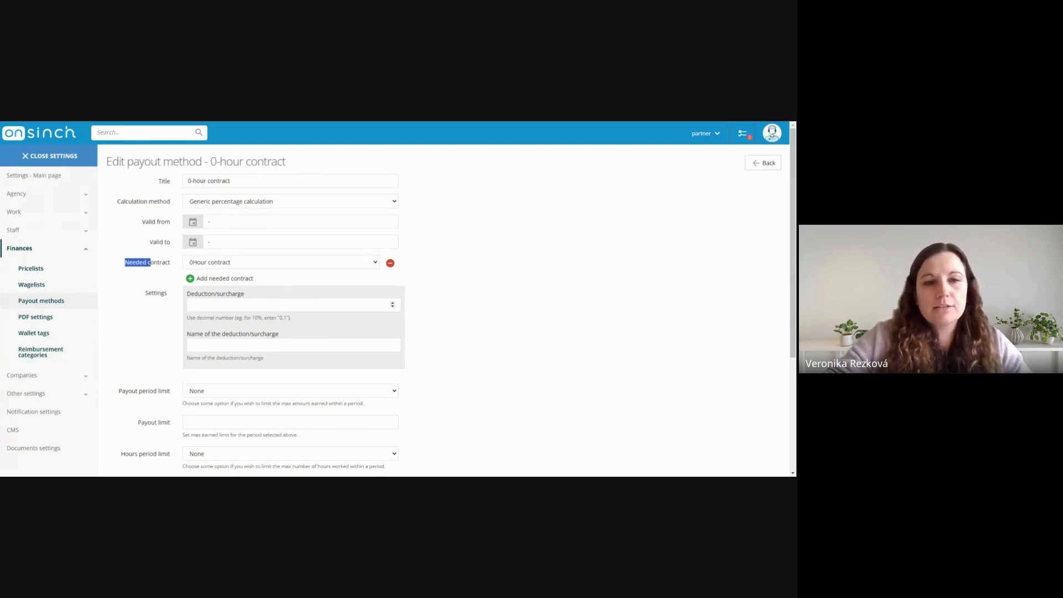
Enter a deduction/surcharge of -0,2 for the 0-hour contract payout method, and return its calculation method to Generic calculation
click(238, 305)
text(-)
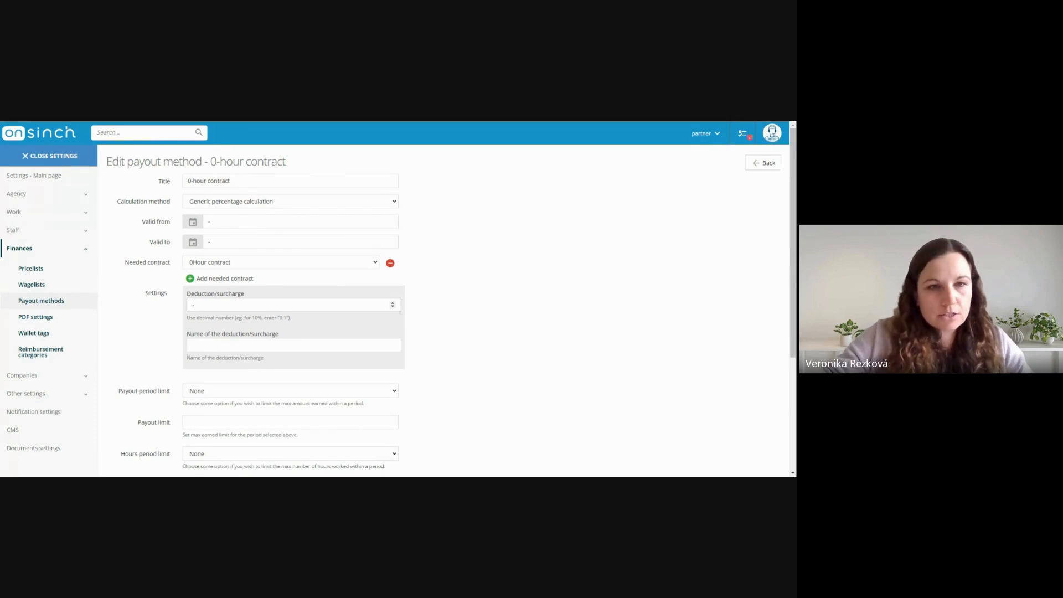
text(0,2)
click(479, 299)
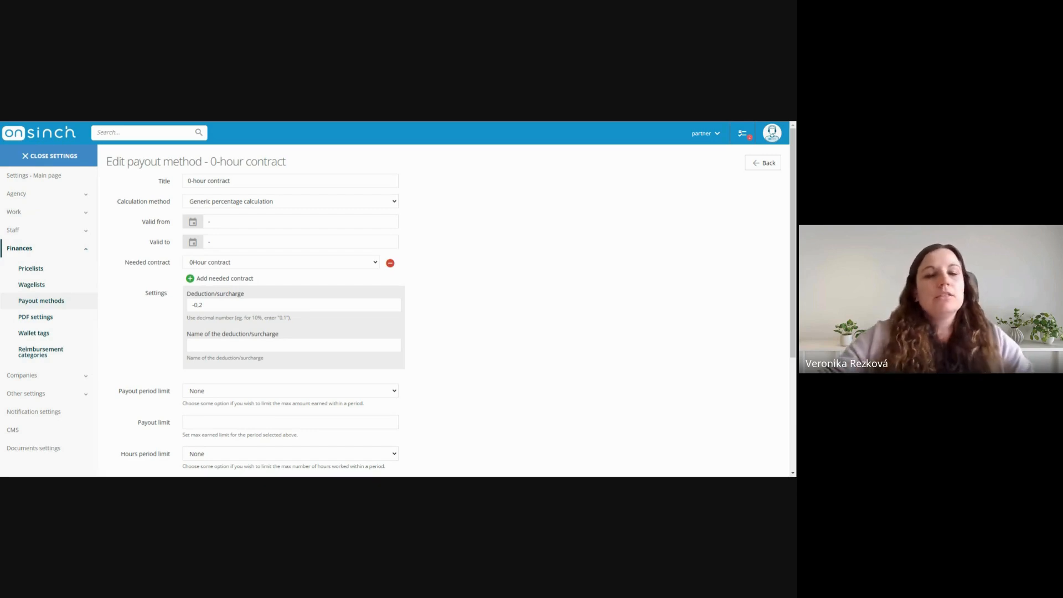
click(271, 211)
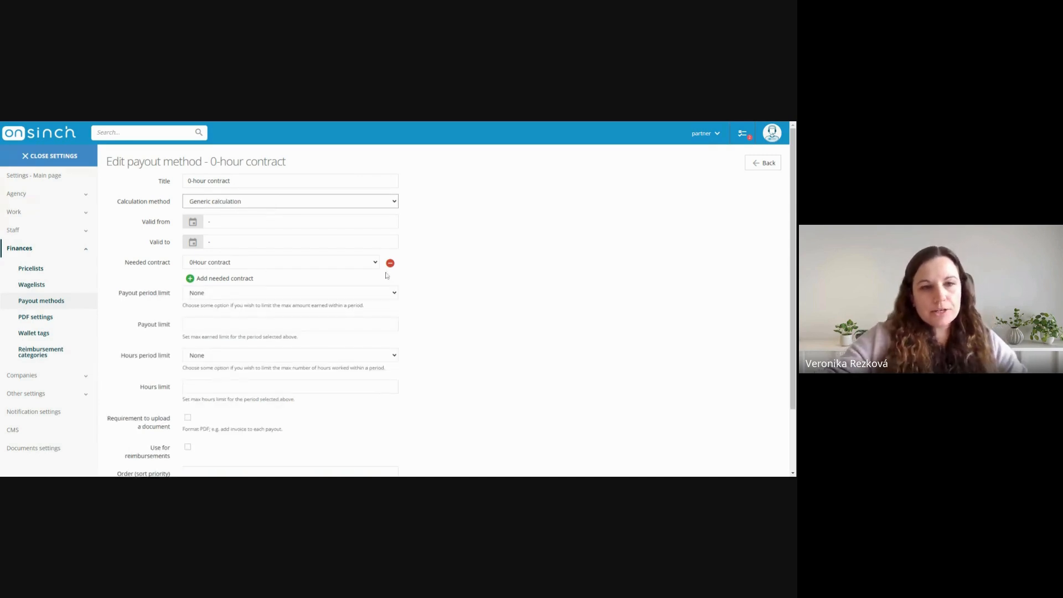
Try the Monthly payout period limit on the 0-hour contract payout method, and change the limit to Weekly
scroll(512, 260, down, 2)
drag(118, 217, 168, 220)
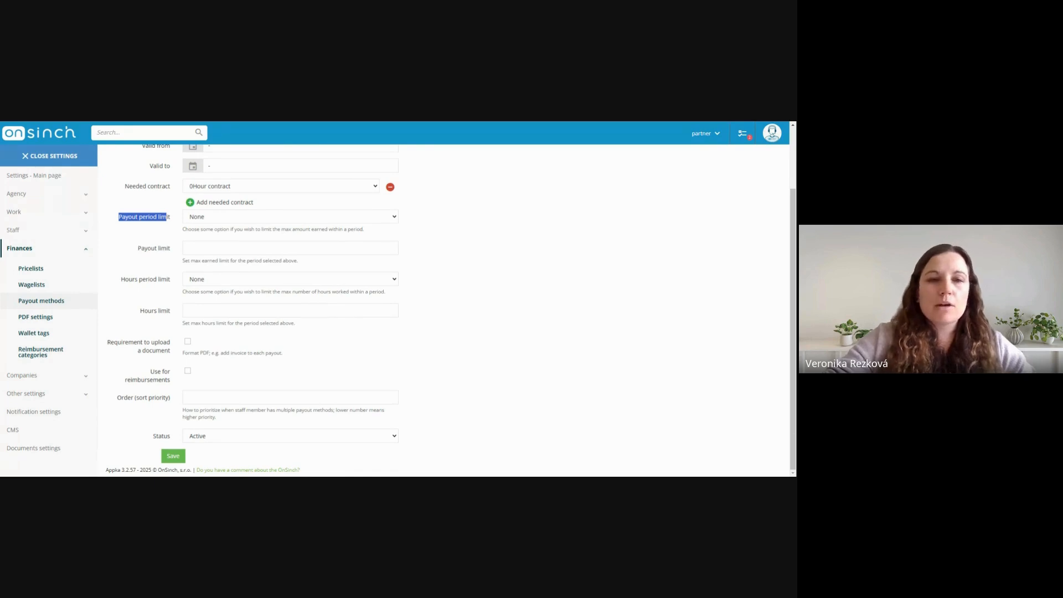
click(214, 228)
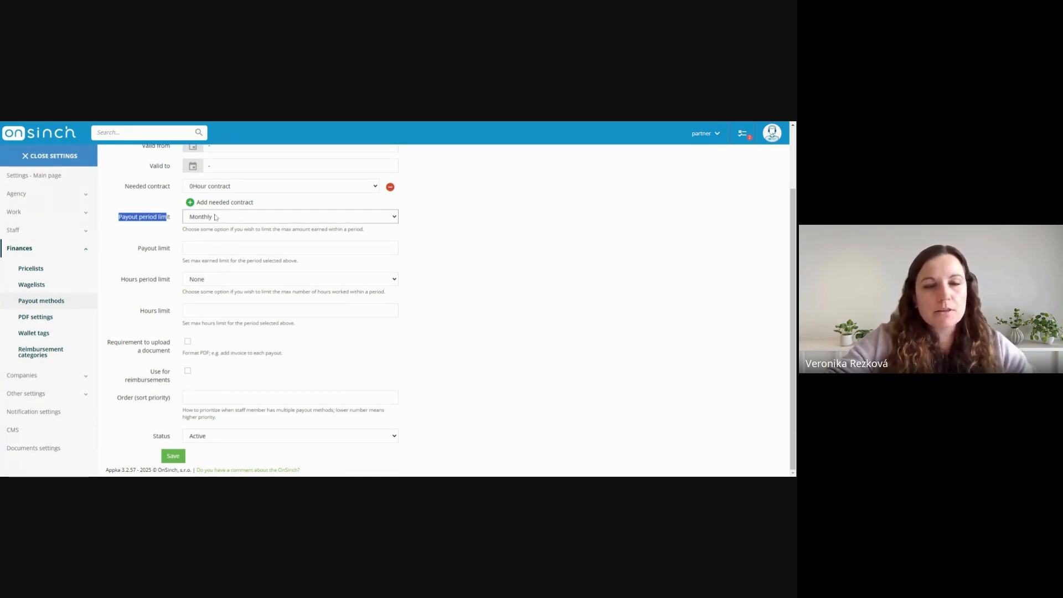
click(212, 220)
click(210, 263)
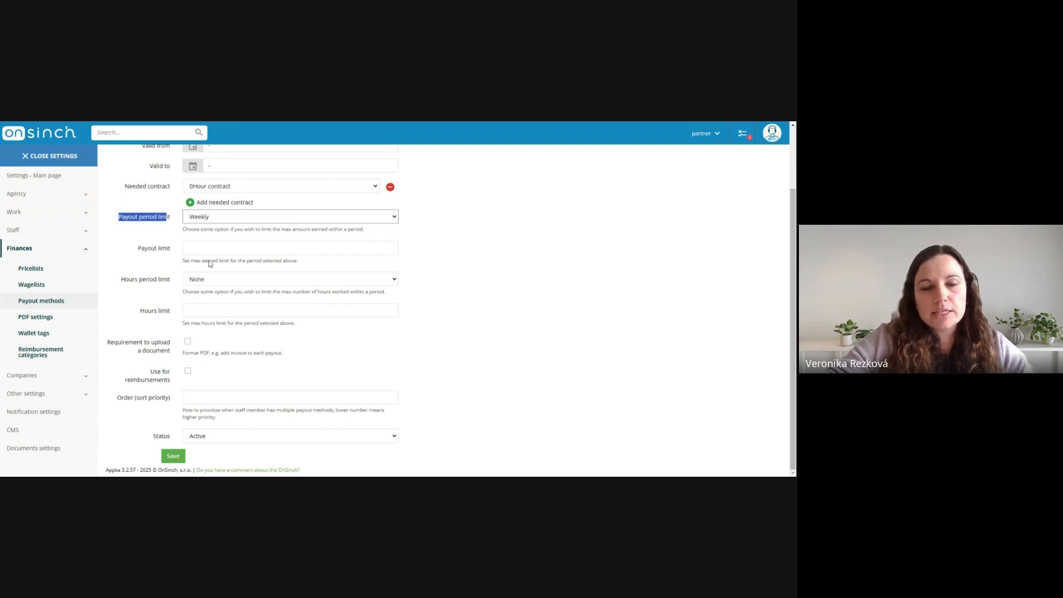
Examine the hours period limit setting and its options on the 0-hour contract payout method without changing them
drag(121, 281, 151, 282)
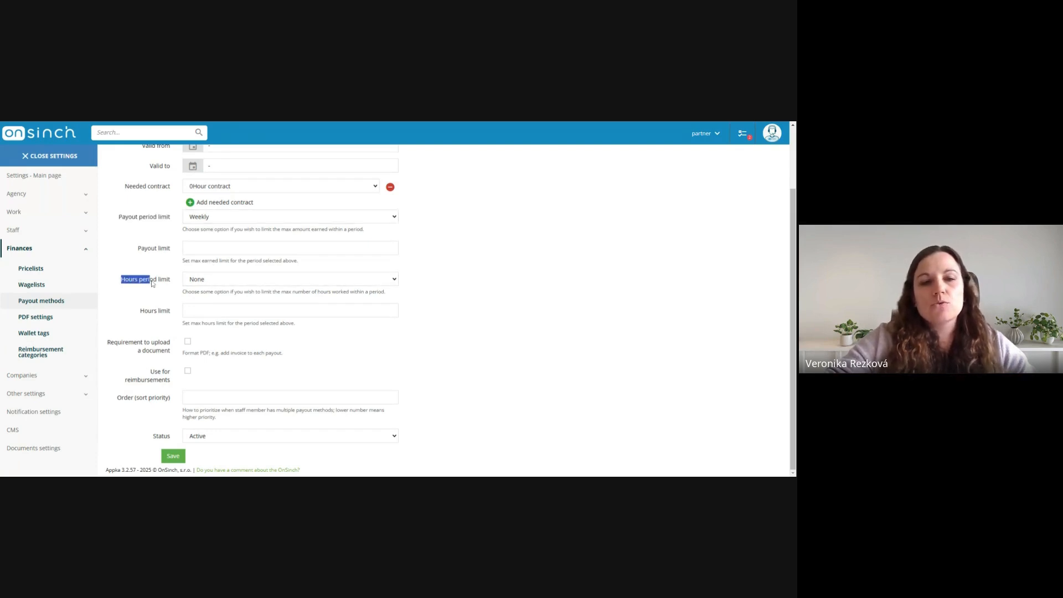
click(205, 282)
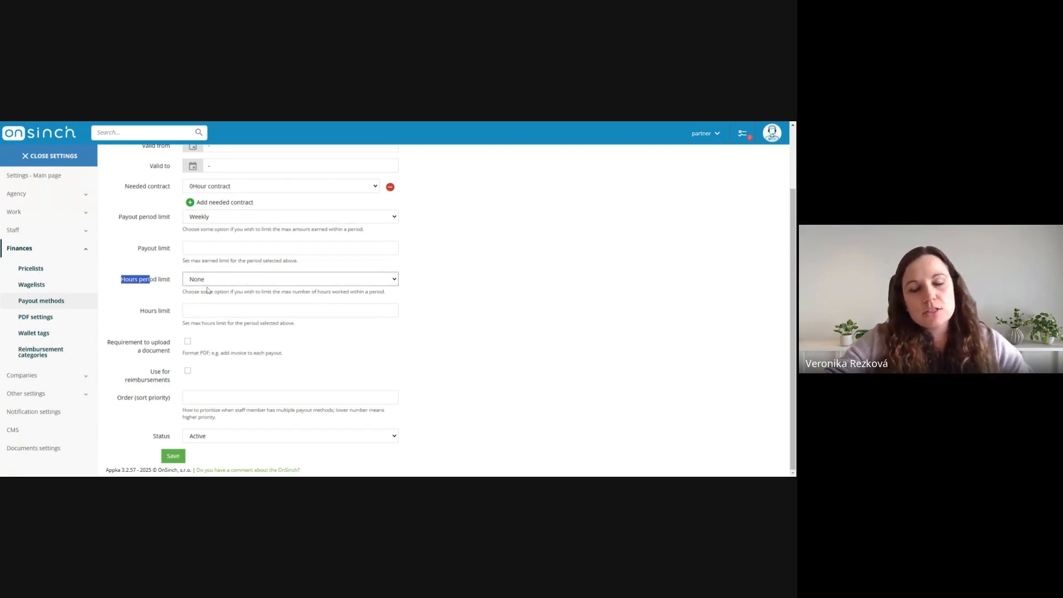
click(497, 281)
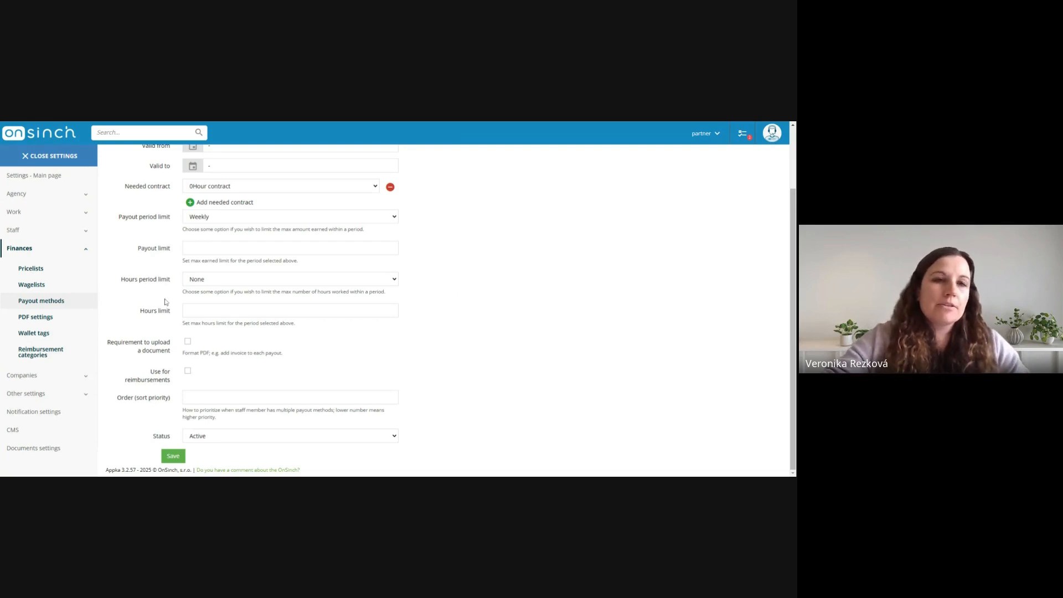
scroll(188, 328, up, 1)
scroll(188, 328, down, 1)
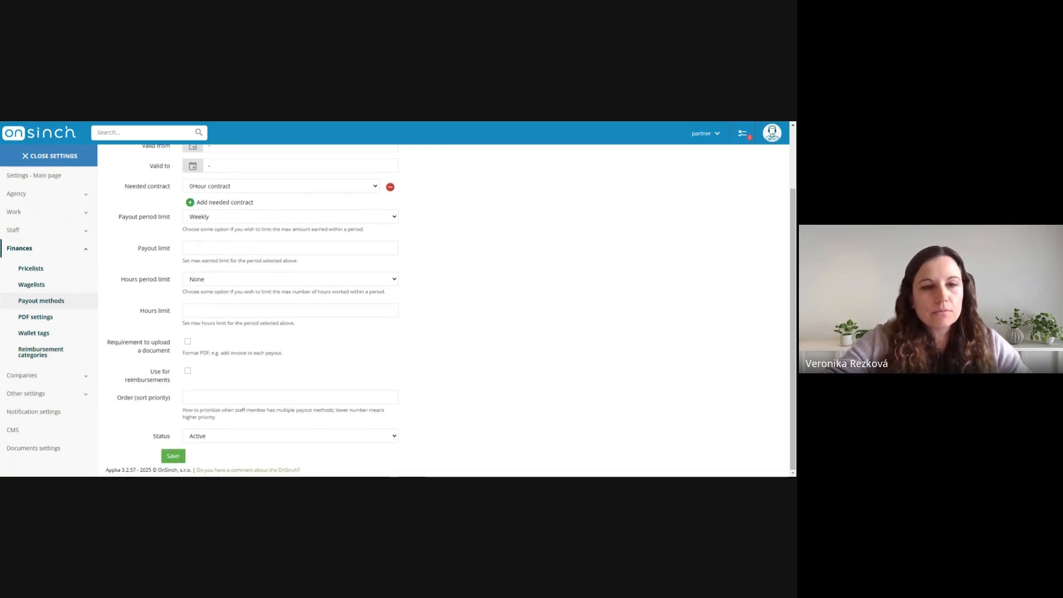
Enable the requirement to upload a document for the 0-hour contract payout method, and disable it again
drag(108, 343, 157, 350)
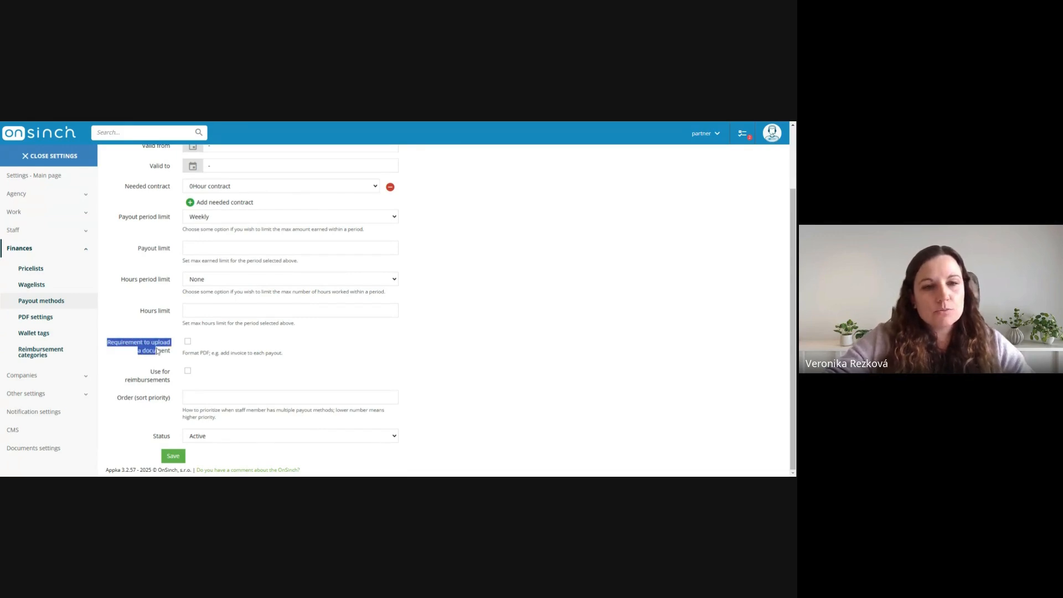
click(226, 352)
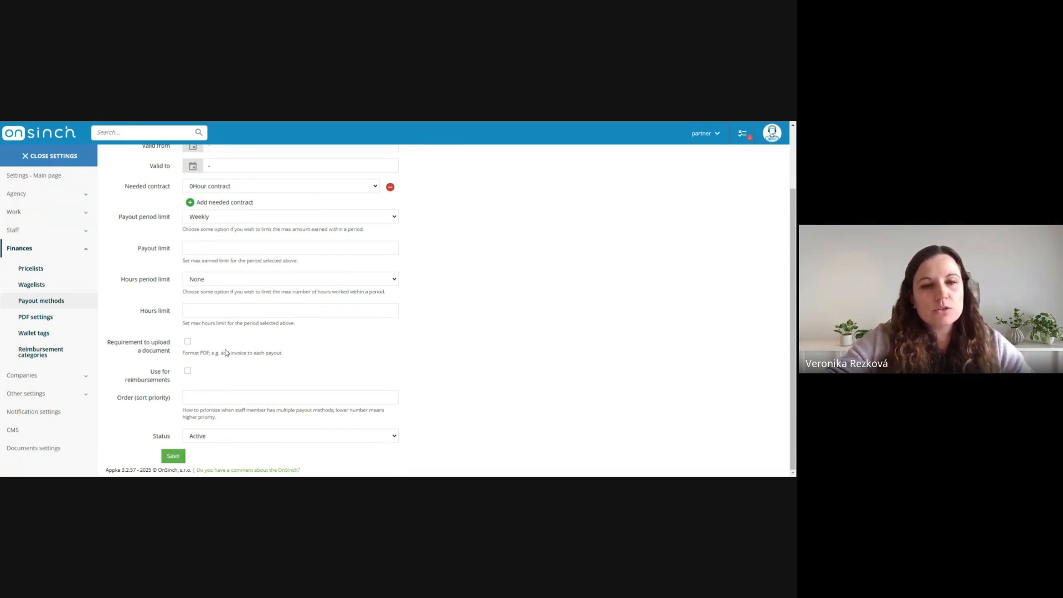
click(188, 343)
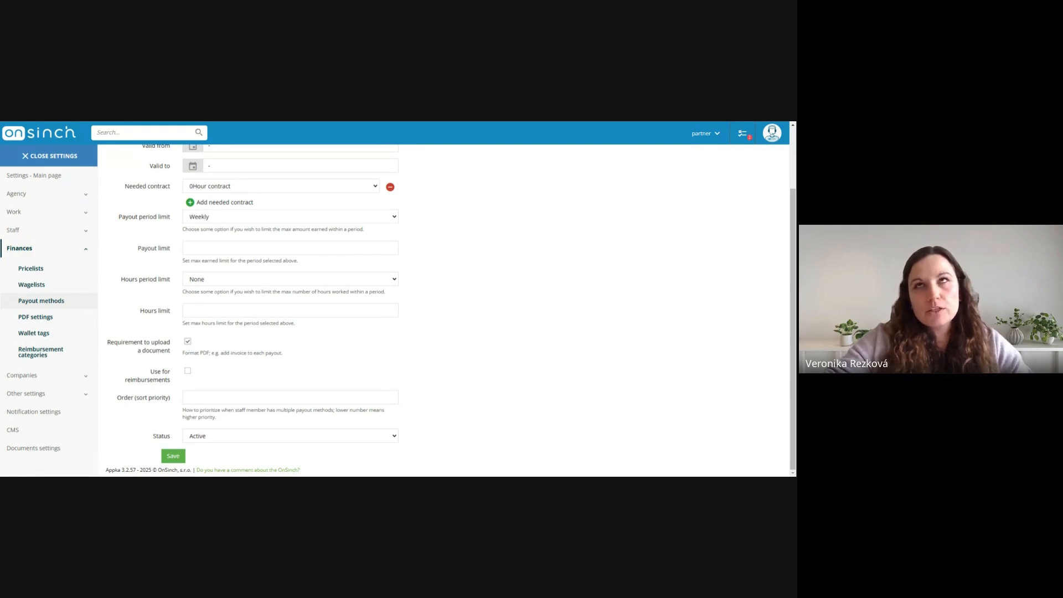
click(188, 341)
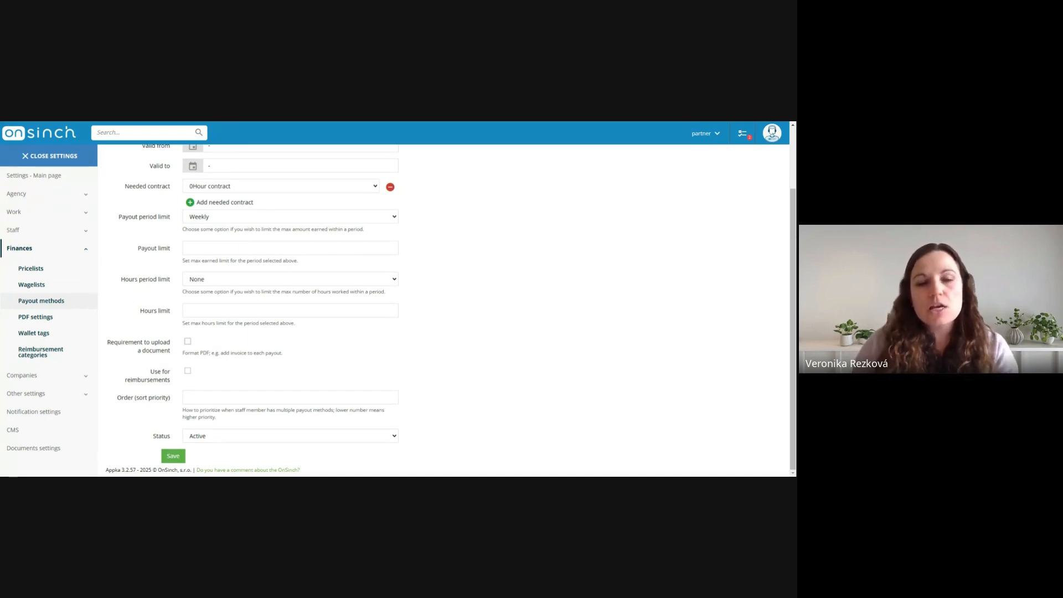
Enable Use for reimbursements on the 0-hour contract payout method, and turn the option off again
click(188, 342)
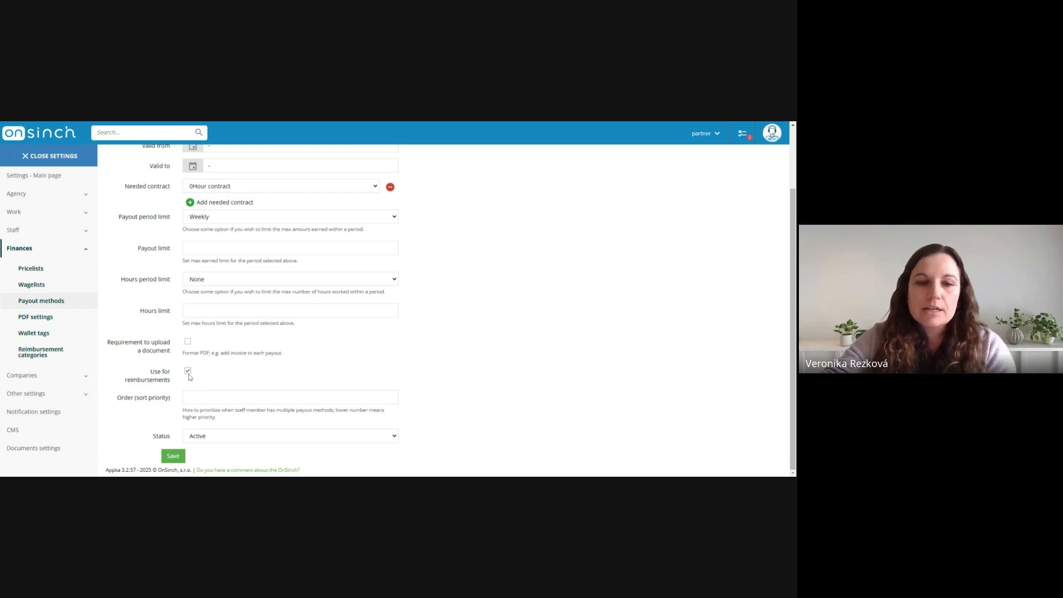
scroll(230, 373, up, 3)
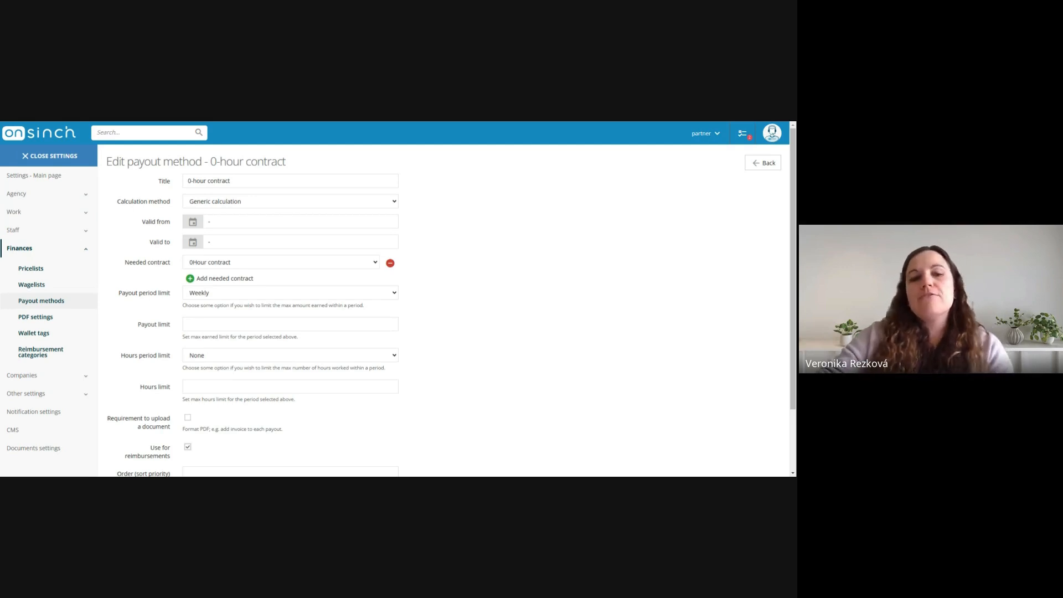
scroll(229, 377, down, 1)
scroll(229, 376, up, 1)
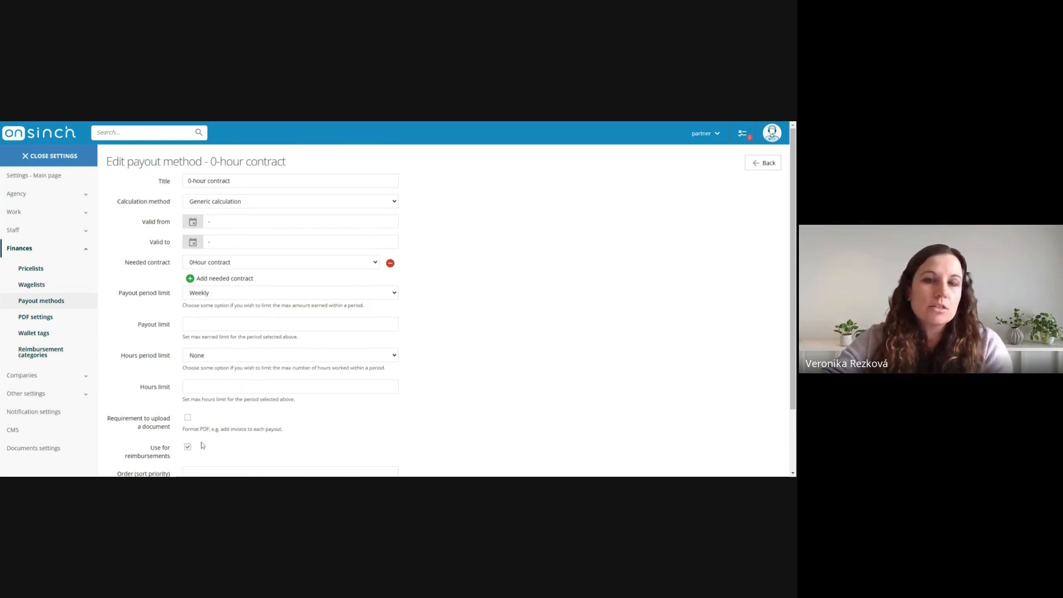
scroll(205, 443, down, 1)
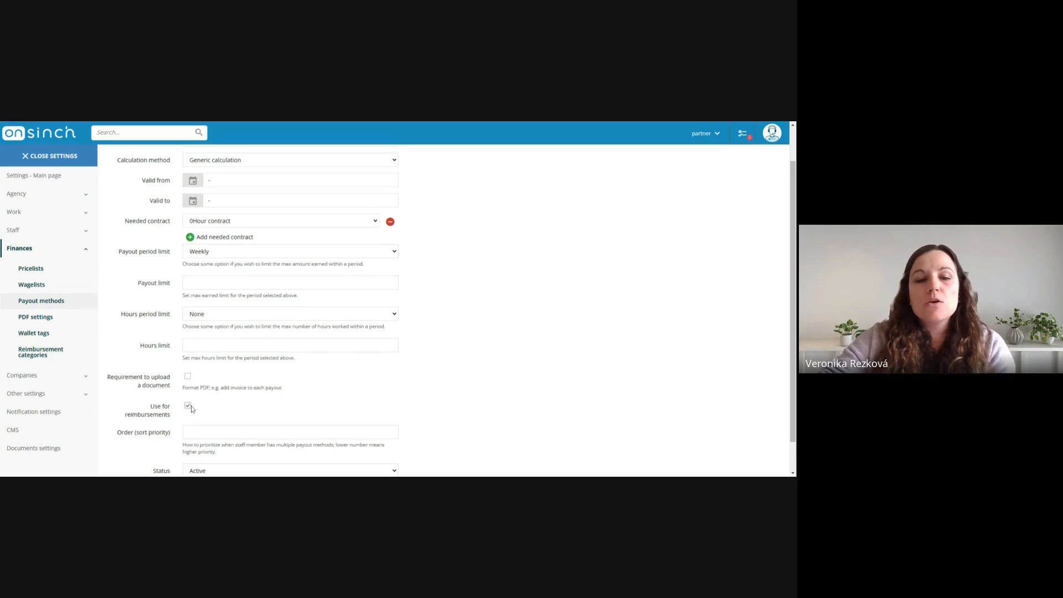
click(187, 407)
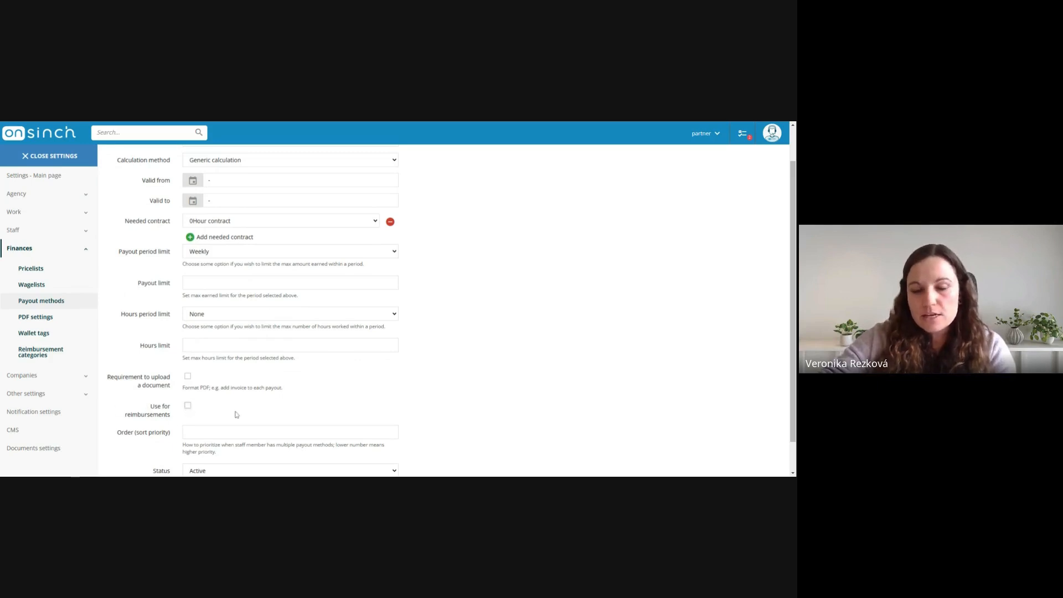
Set the status of the 0-hour contract payout method to Inactive, and restore it to Active
scroll(265, 401, down, 1)
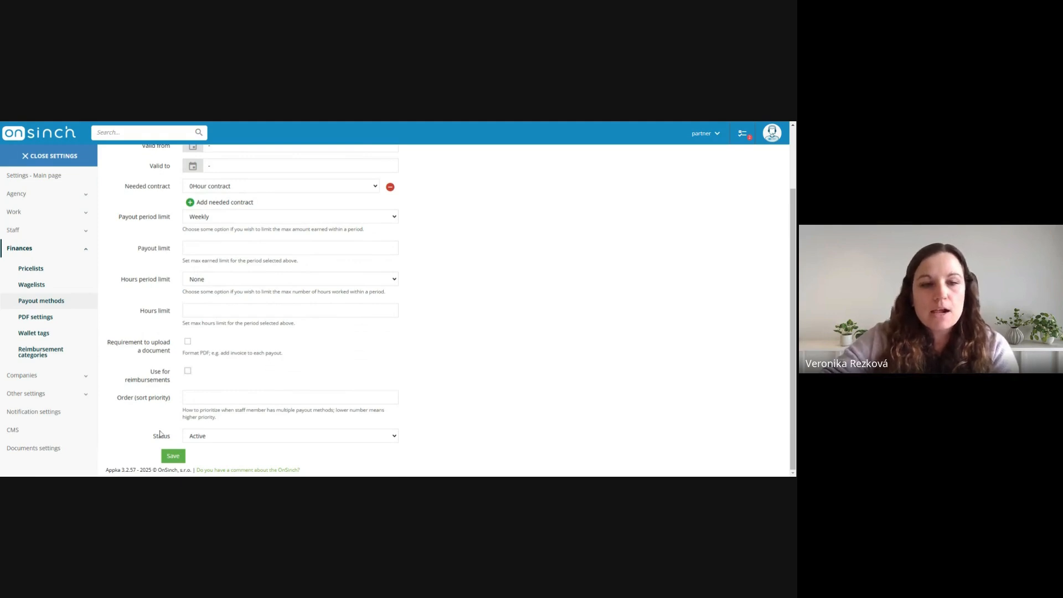
drag(154, 436, 167, 437)
click(219, 438)
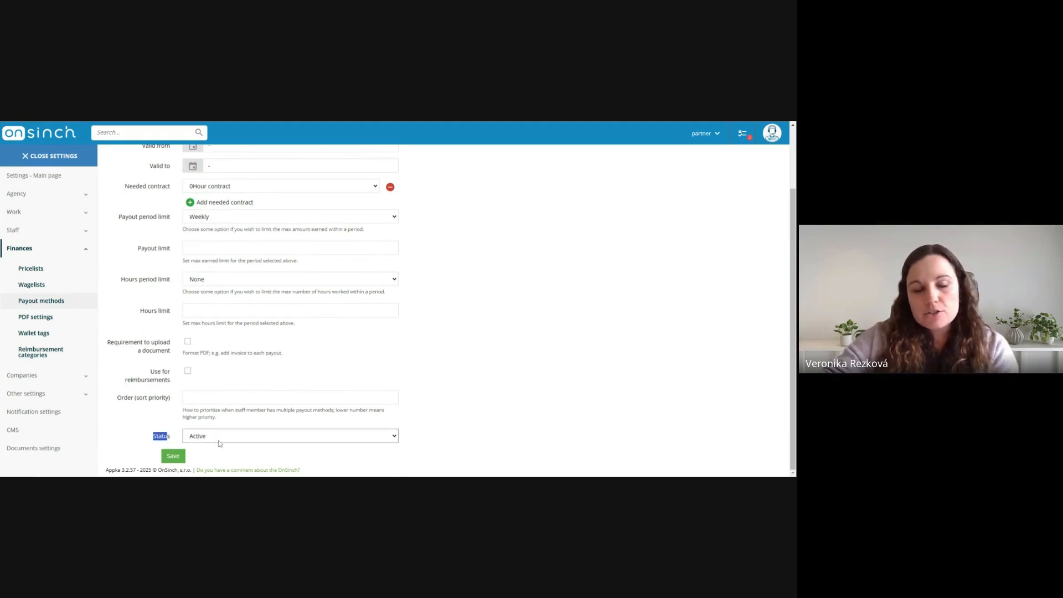
click(220, 451)
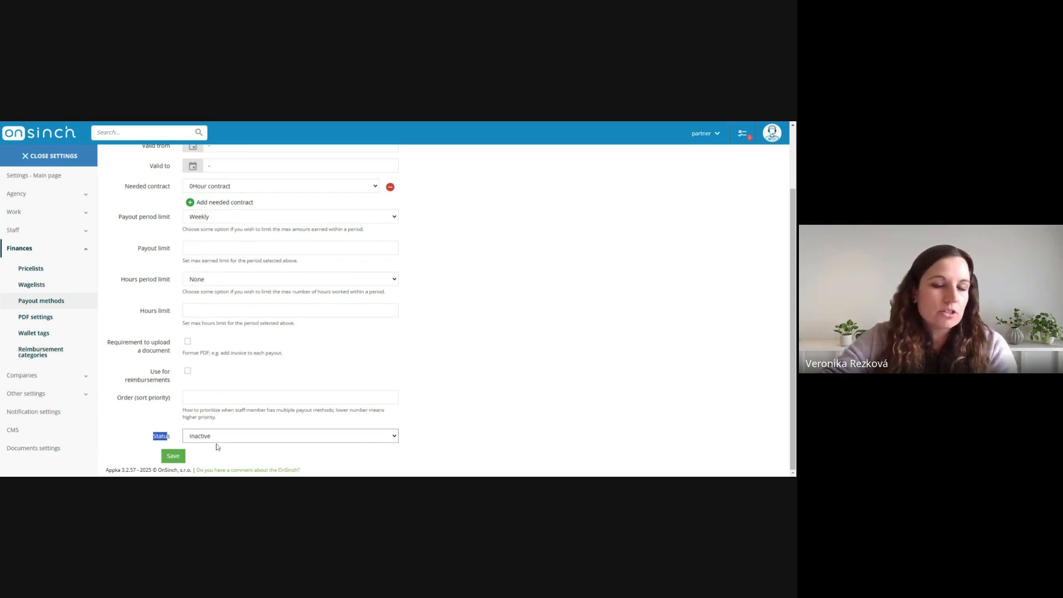
click(218, 440)
click(233, 446)
click(492, 332)
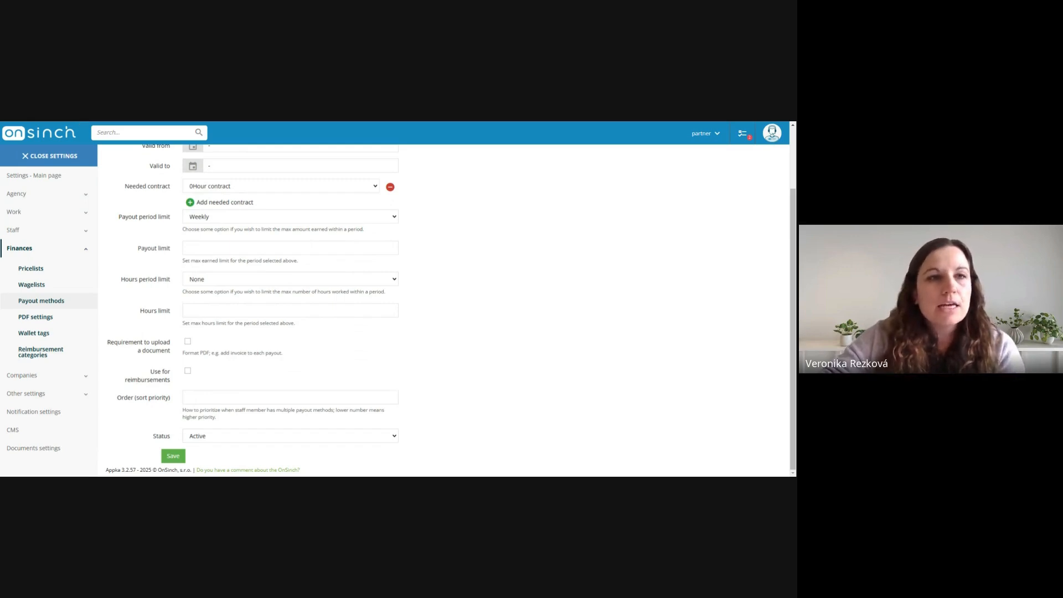
Leave the form without saving and open the 0hour contract - students payout method to examine its title and needed contract
key(alt+Left)
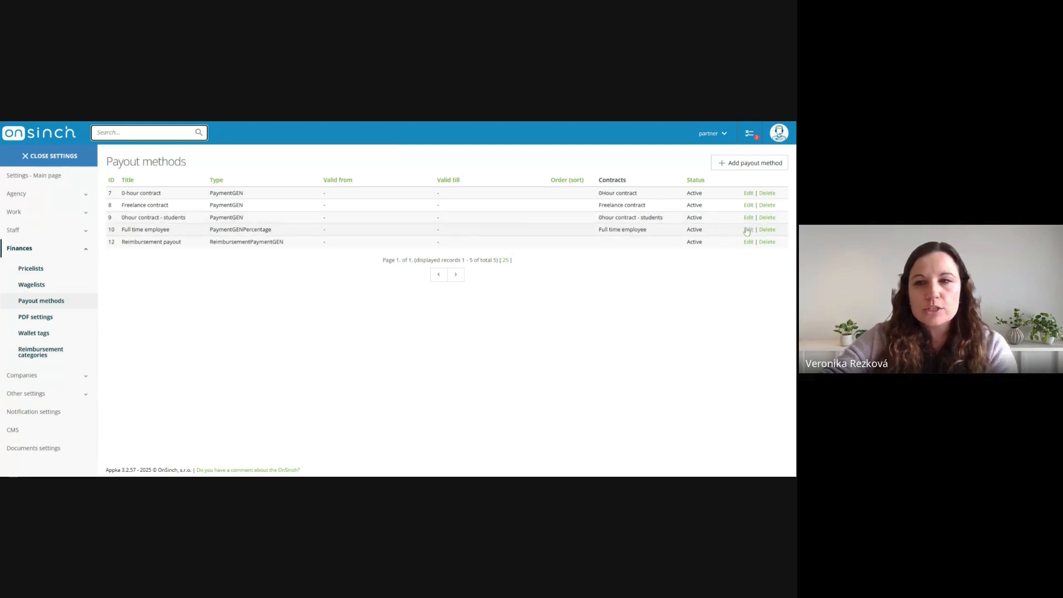
drag(121, 217, 301, 218)
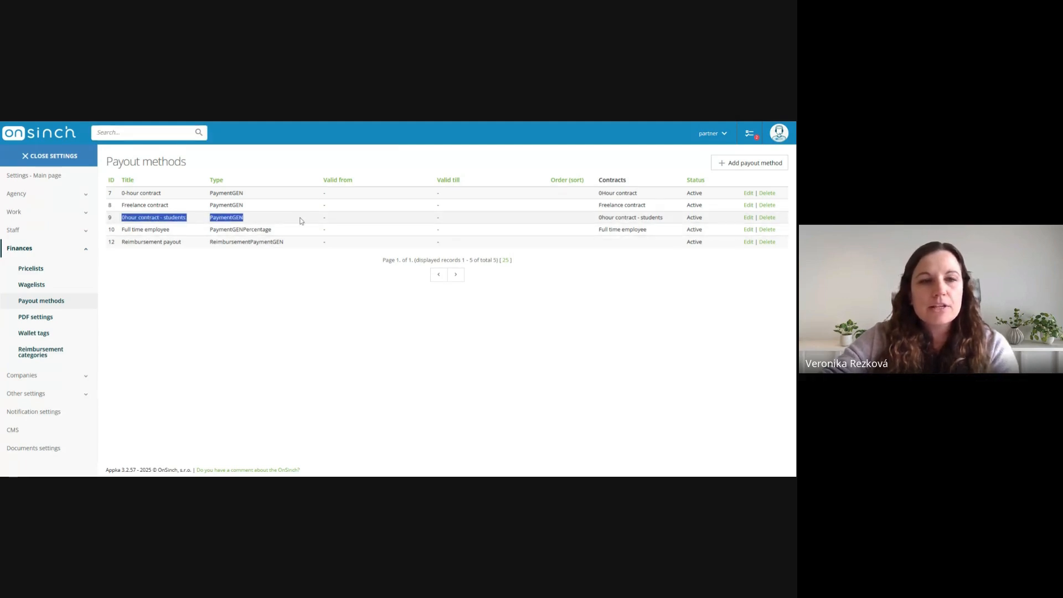
click(748, 217)
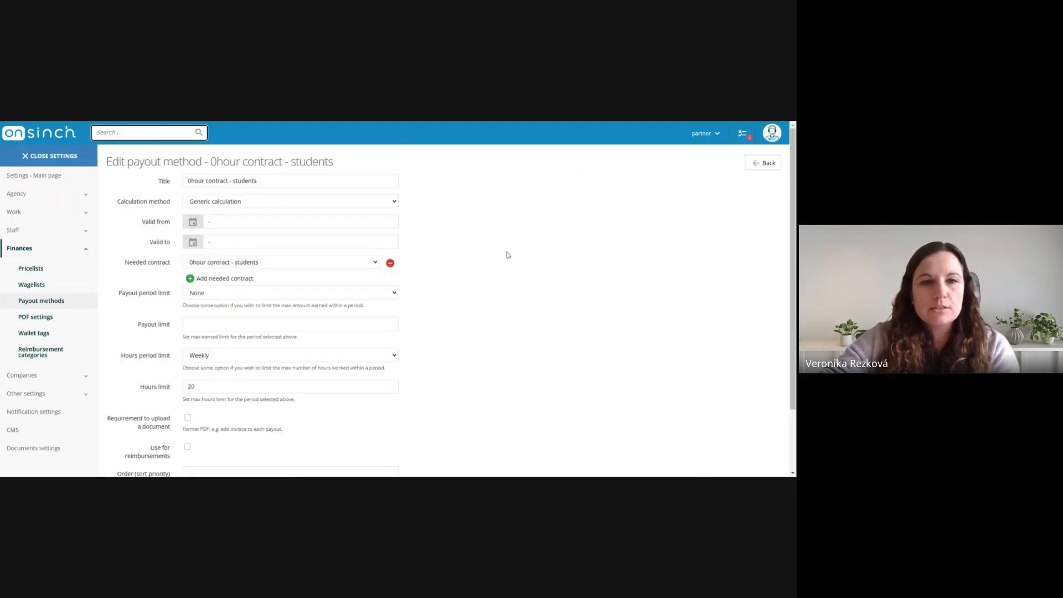
drag(158, 182, 173, 185)
drag(125, 265, 150, 266)
click(152, 265)
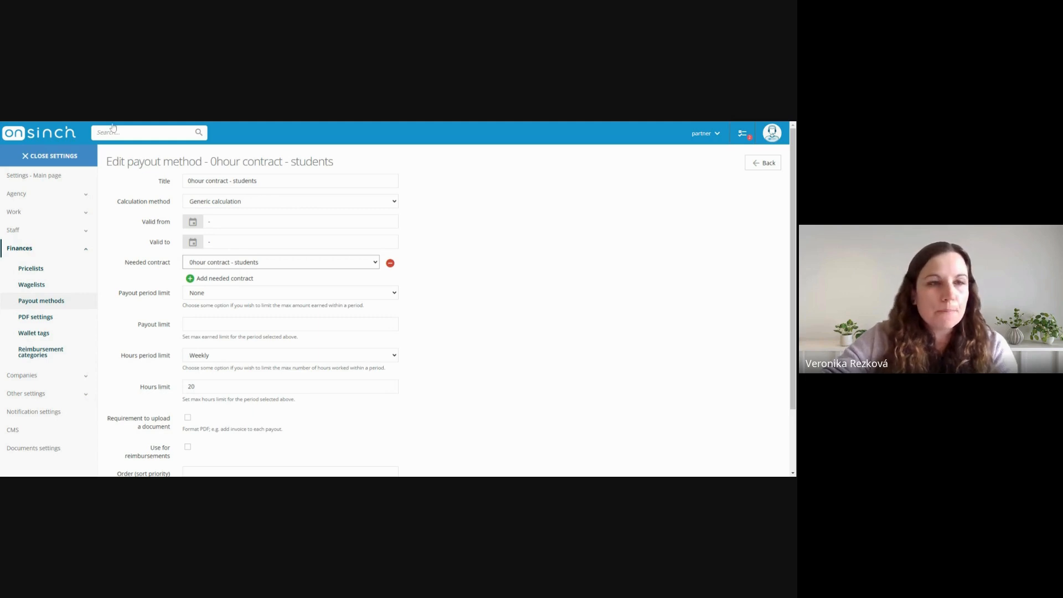
Return to the payout methods list and open the Full time employee method to examine its deduction/surcharge value and name
key(alt+Left)
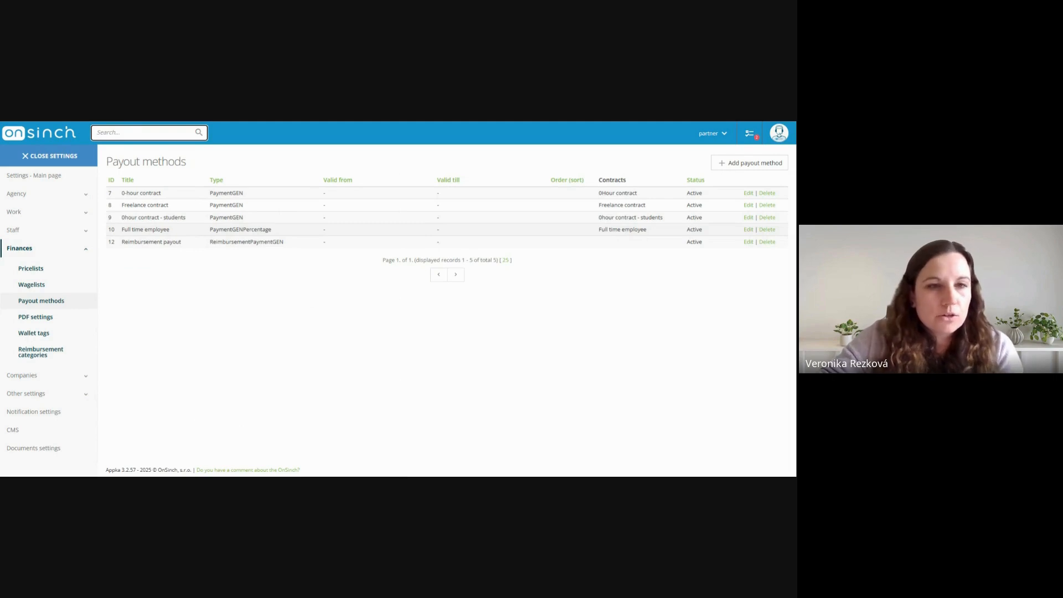
drag(120, 229, 179, 231)
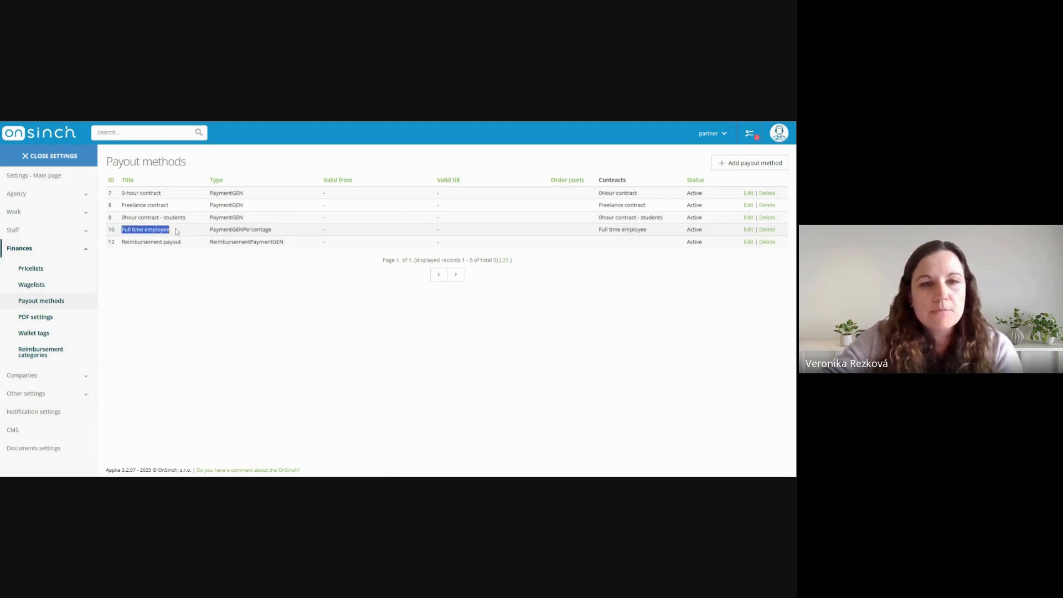
click(748, 230)
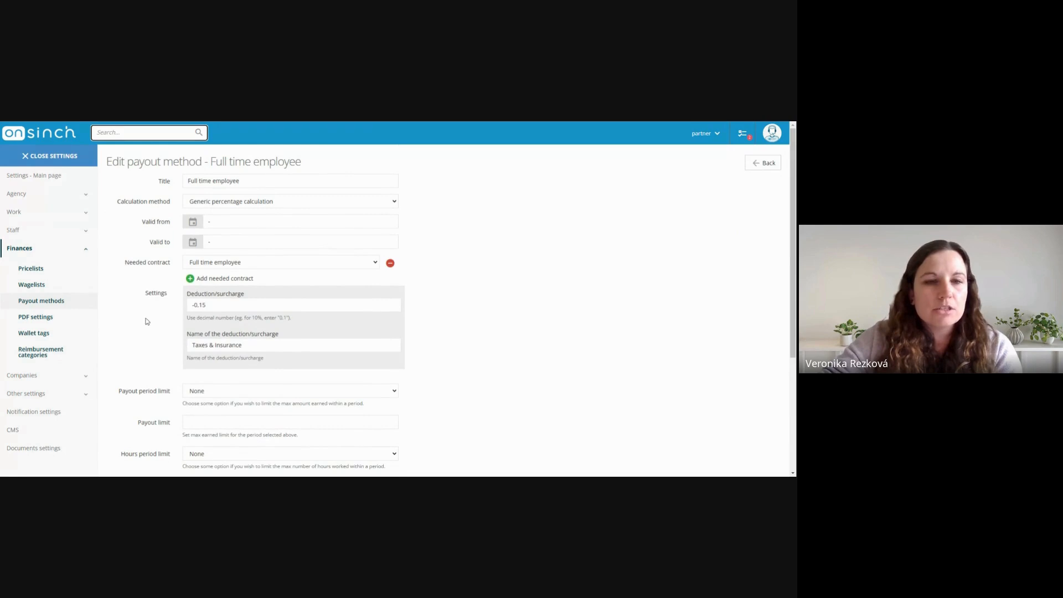
click(231, 306)
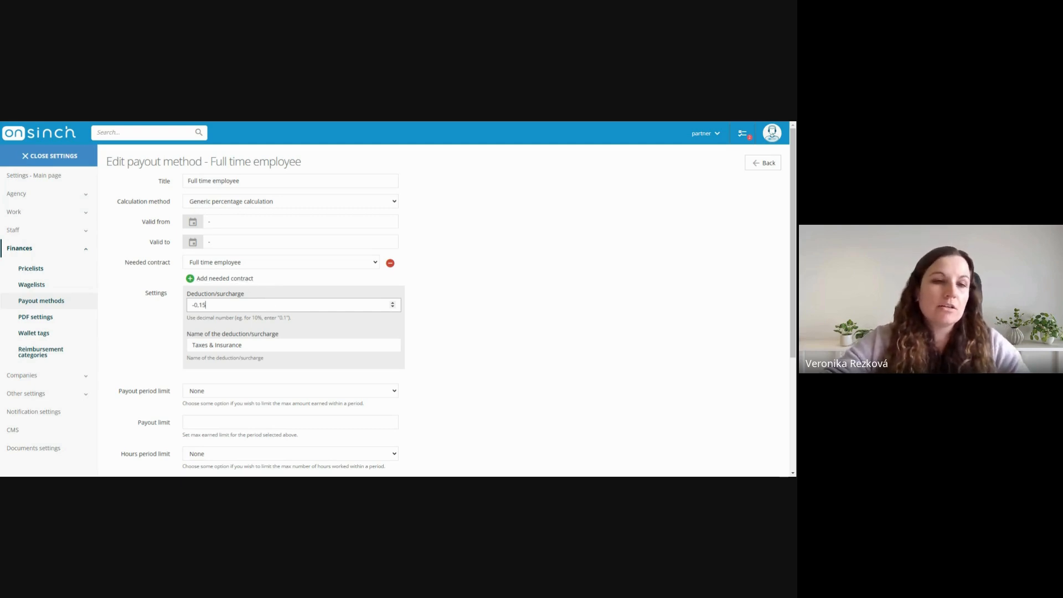
click(250, 346)
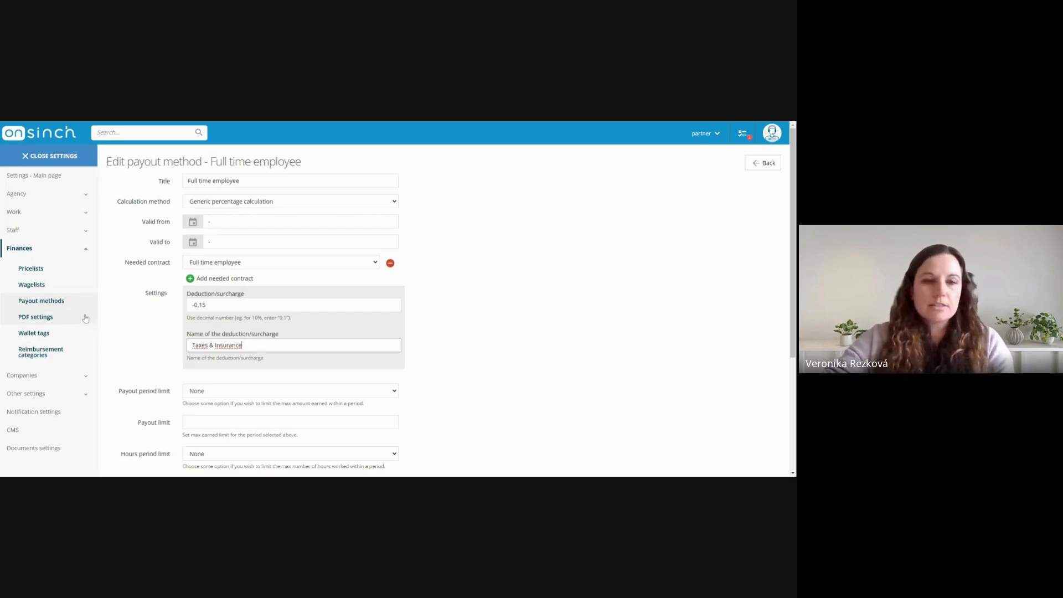
Leave the settings, search for the staff member by first name, and open the basic overview of their profile
click(49, 140)
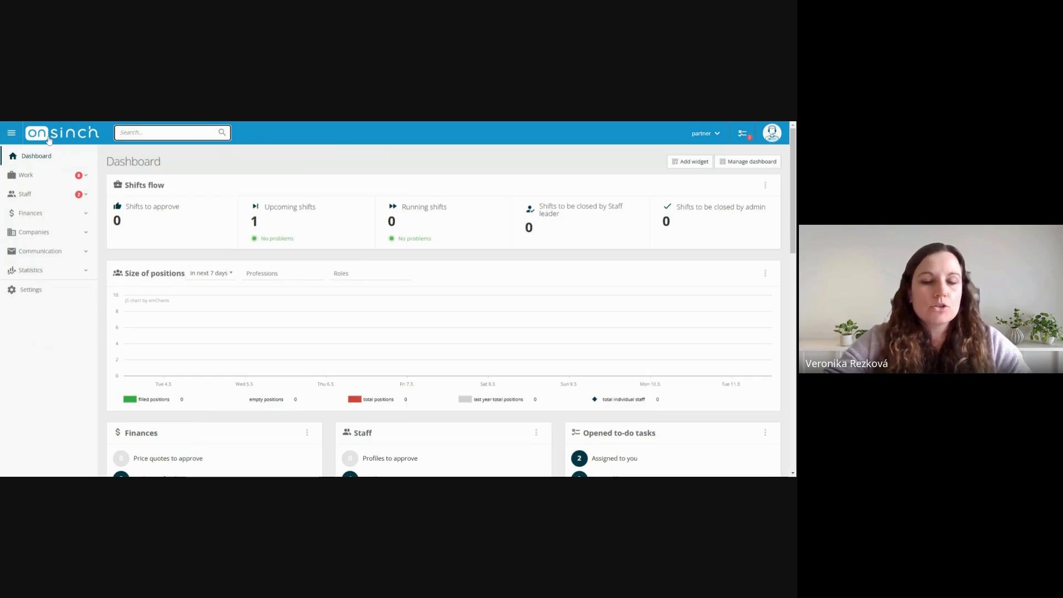
click(158, 136)
text(harr)
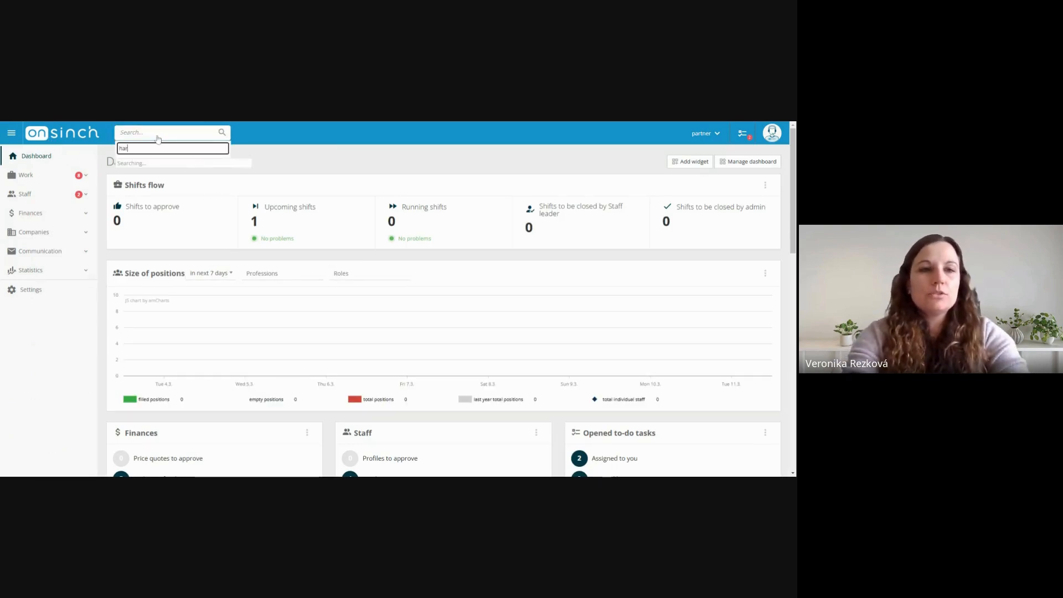
click(202, 183)
click(263, 190)
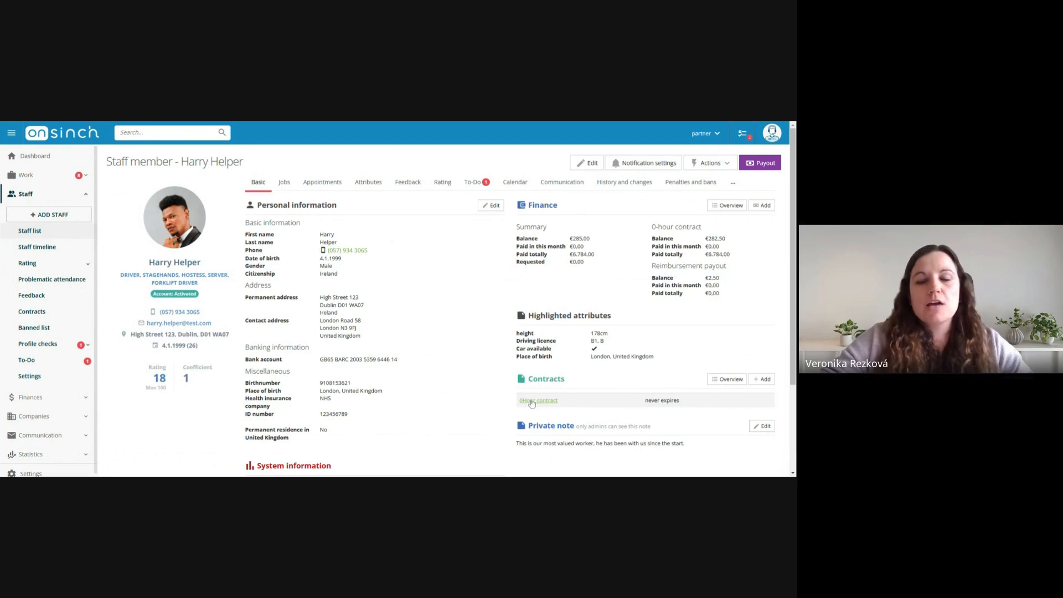
Look up a second staff member by first name and open their profile's basic overview to examine the contracts
click(178, 138)
text(rich)
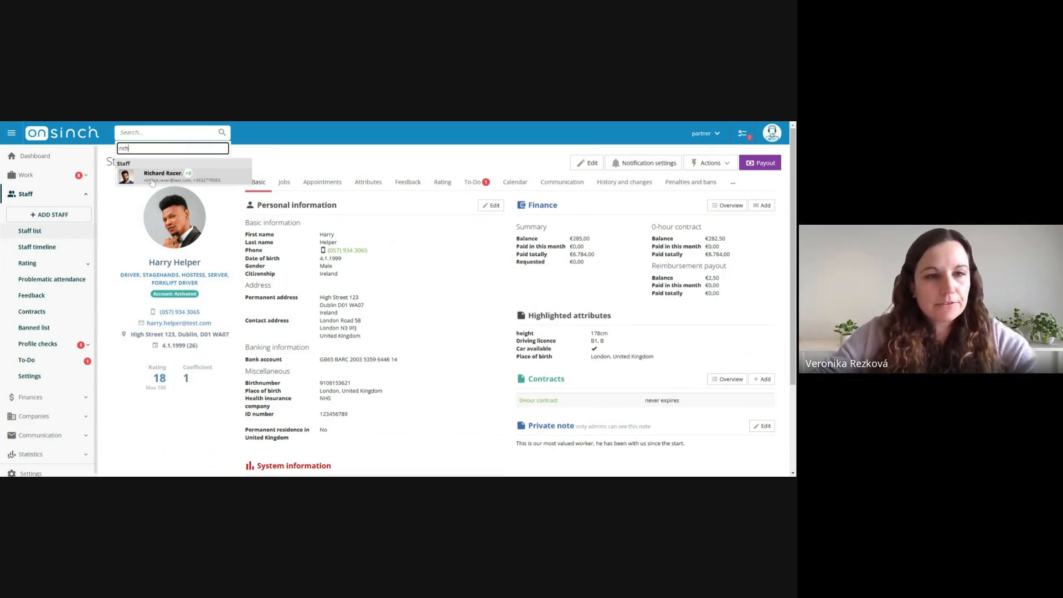
click(152, 183)
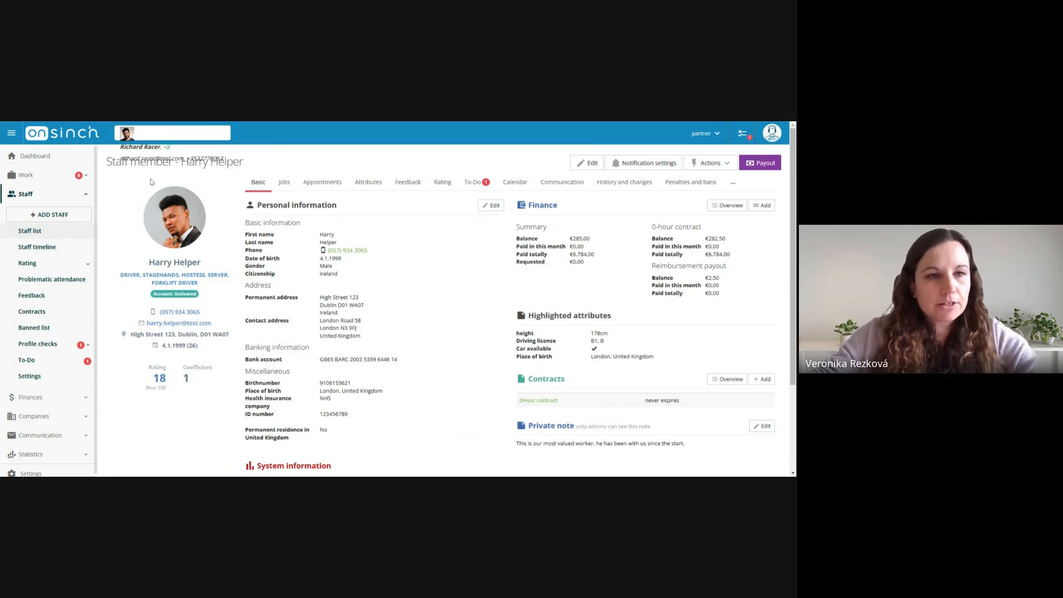
click(257, 184)
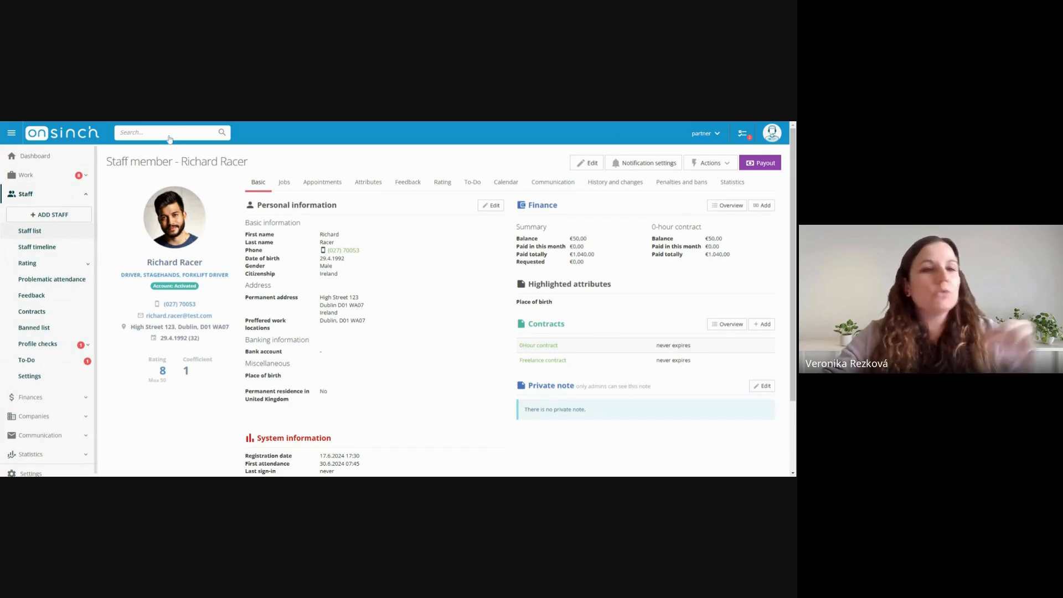
Open the Gala Dinner 20pax shift from the upcoming shifts and examine the payout methods of the assigned staff
click(84, 176)
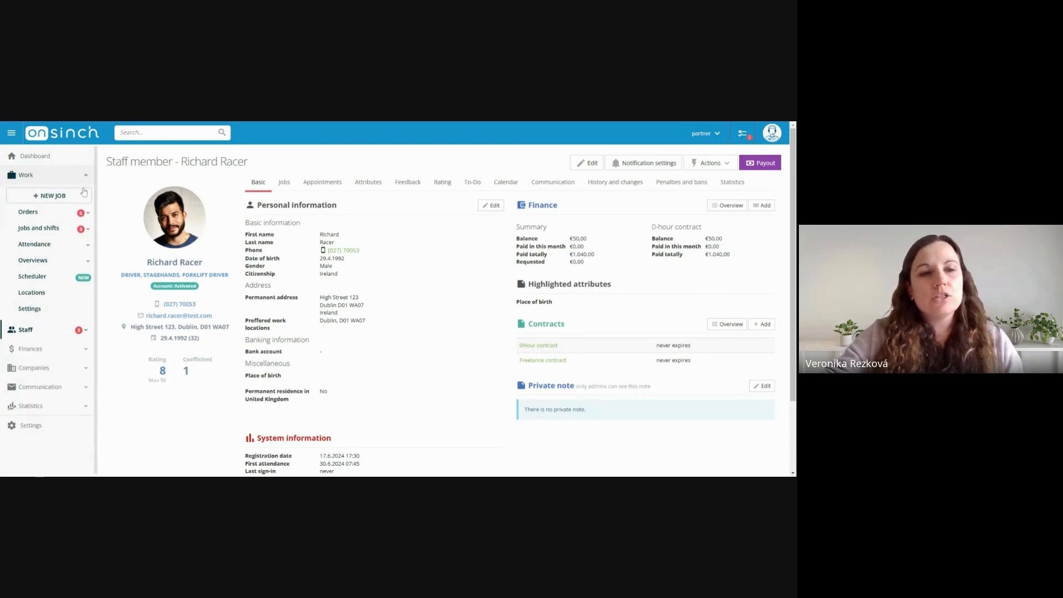
click(78, 235)
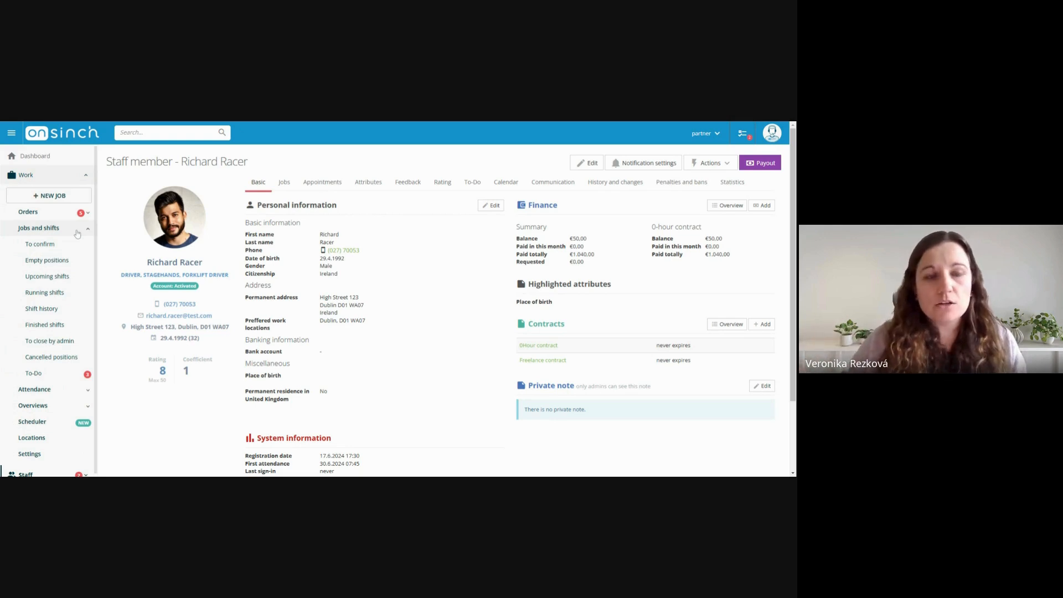
click(65, 280)
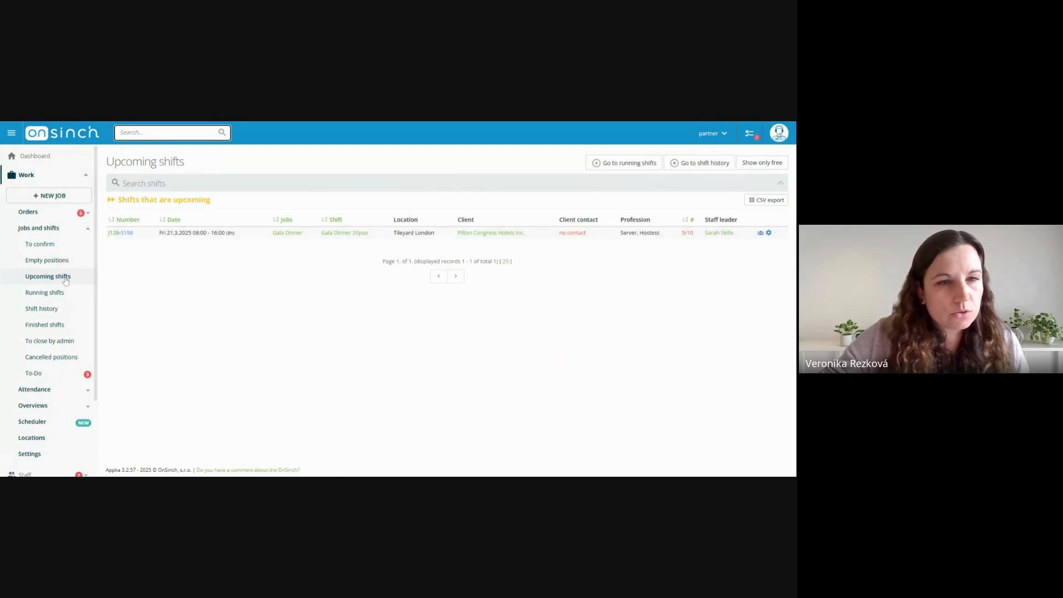
click(344, 233)
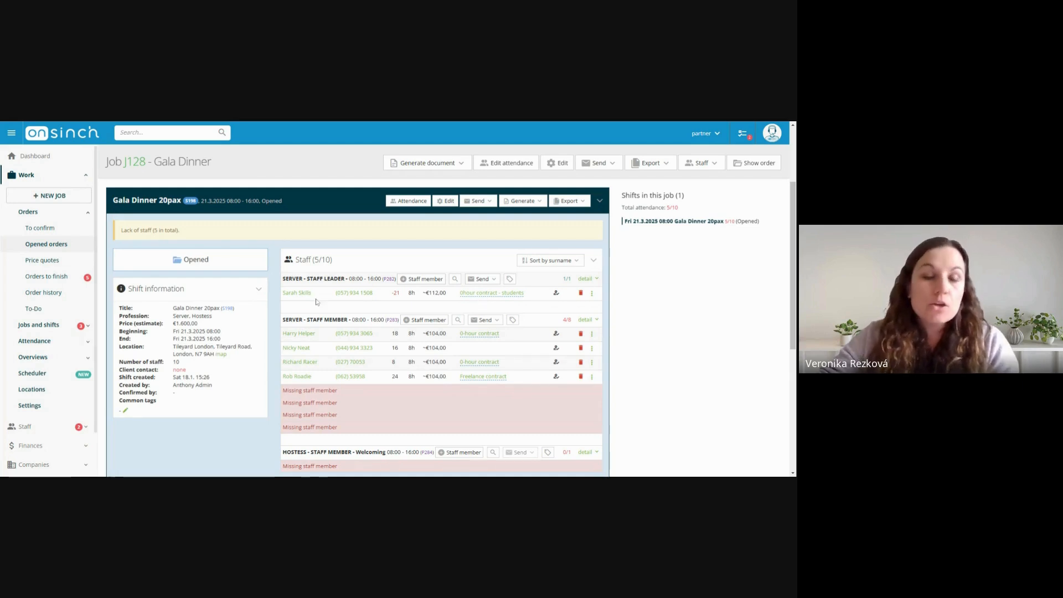
click(296, 295)
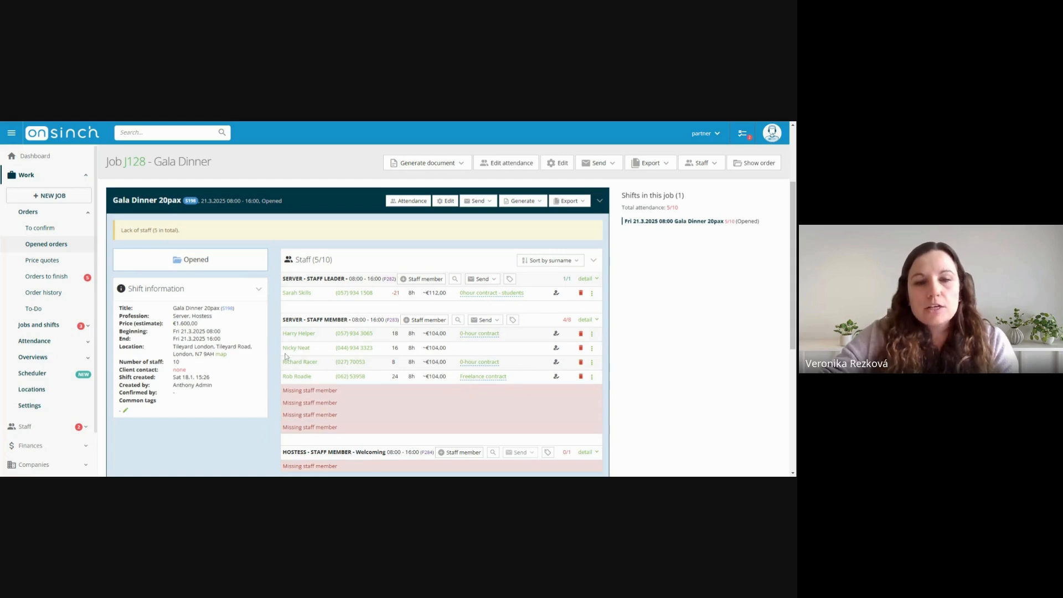
scroll(285, 354, down, 1)
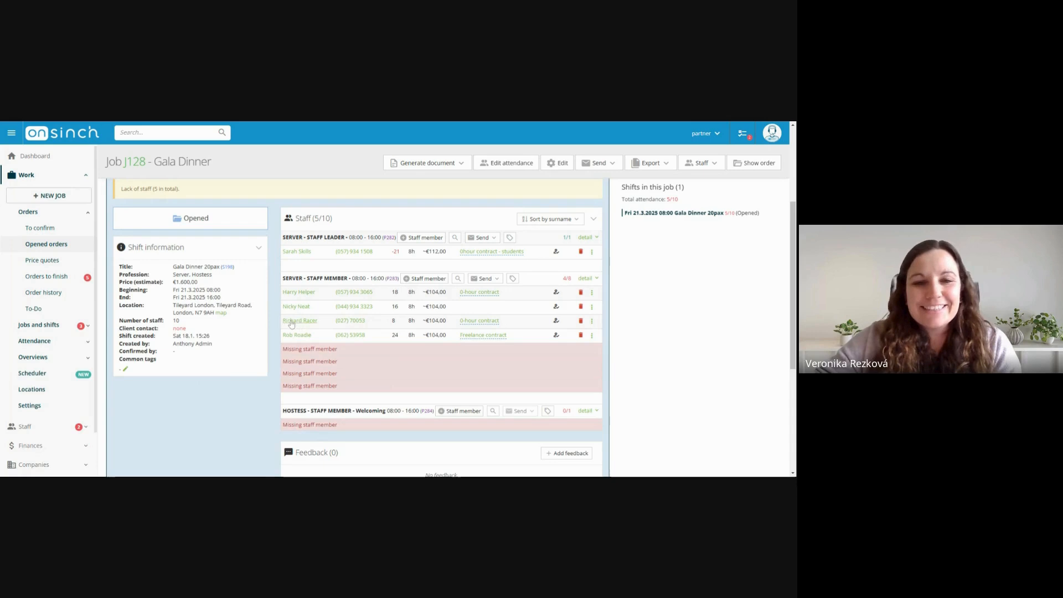
mouse_move(294, 324)
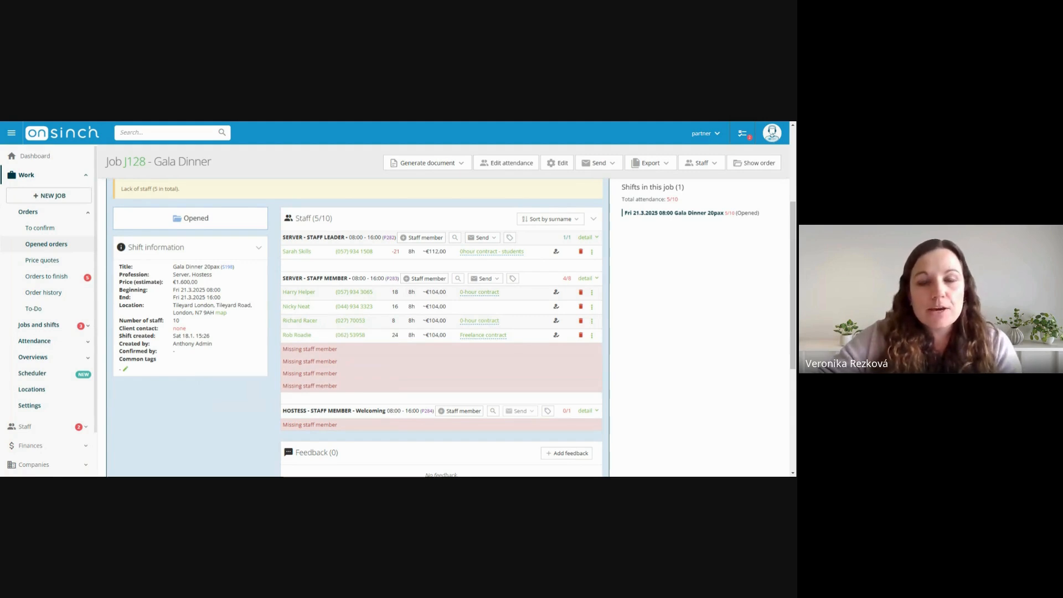
Change the third server staff member's payout method on the Gala Dinner 20pax shift to Freelance contract
click(480, 306)
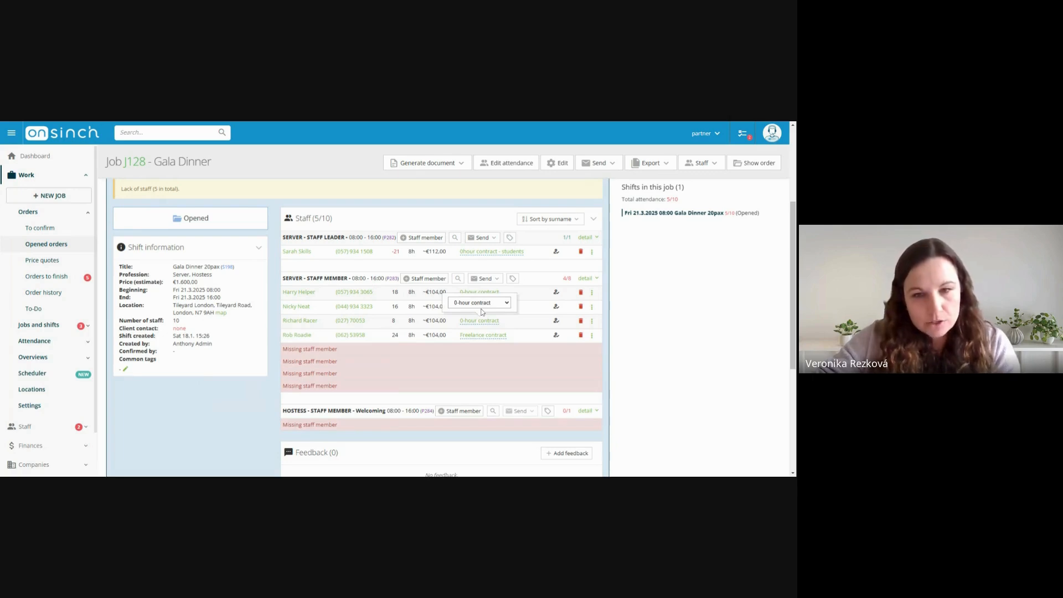
click(670, 319)
click(495, 323)
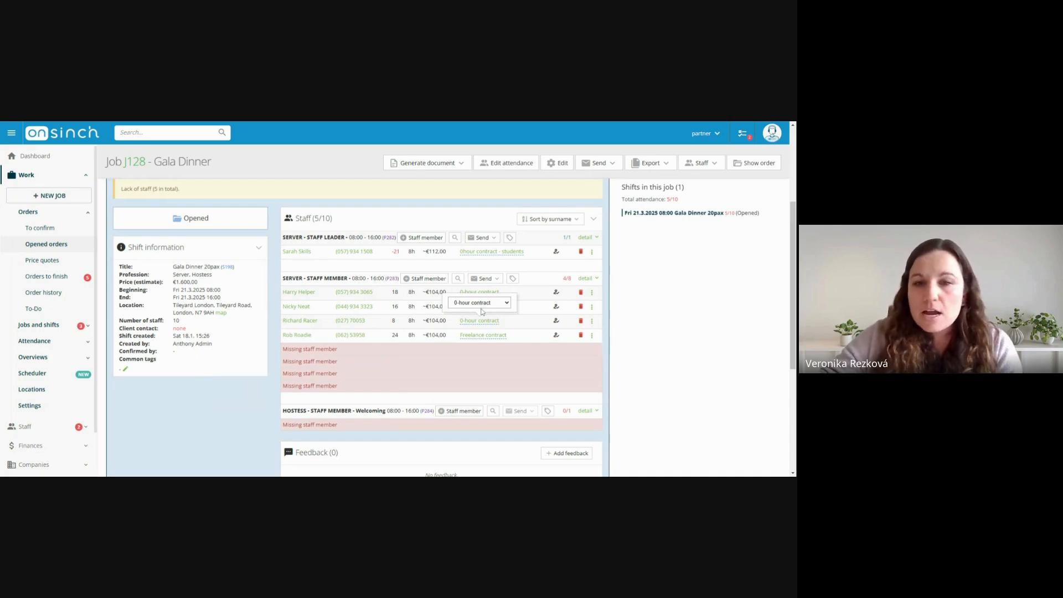
click(481, 312)
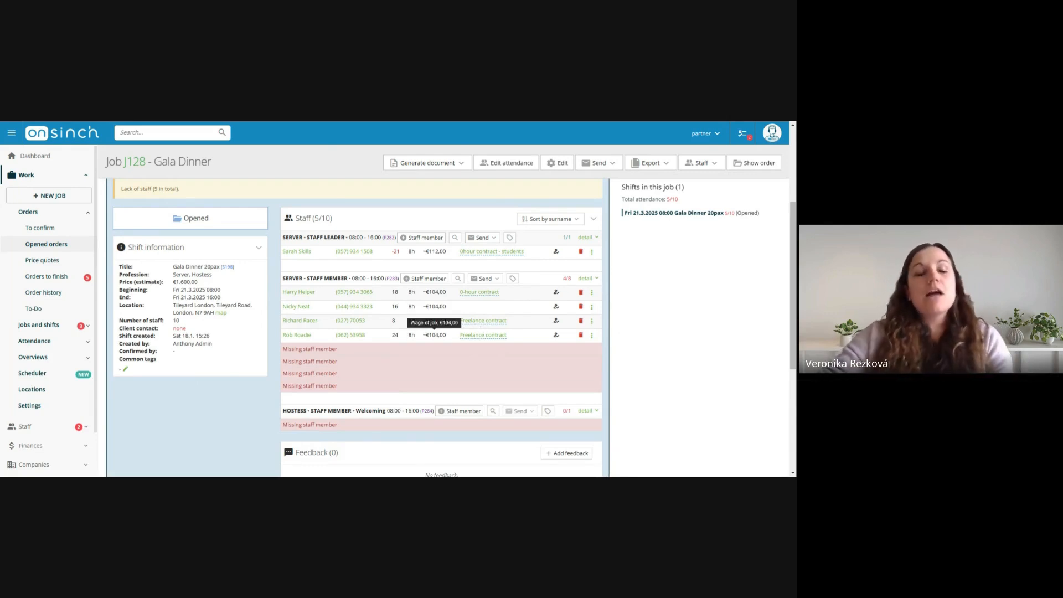
Open the wallet transactions and examine the listed records with their types, payout methods and staff members
click(55, 215)
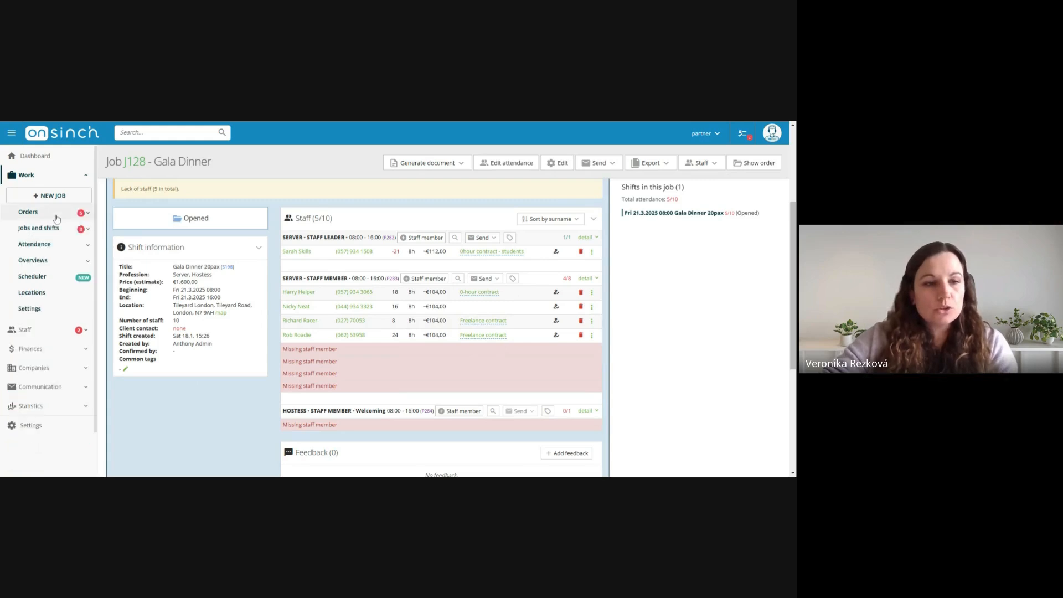
click(62, 335)
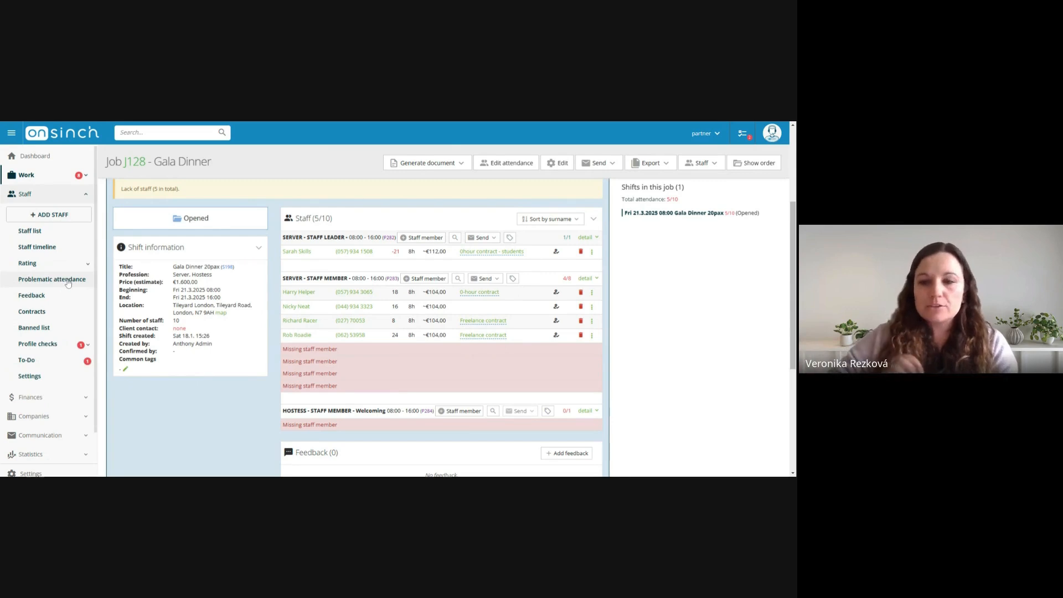
click(54, 398)
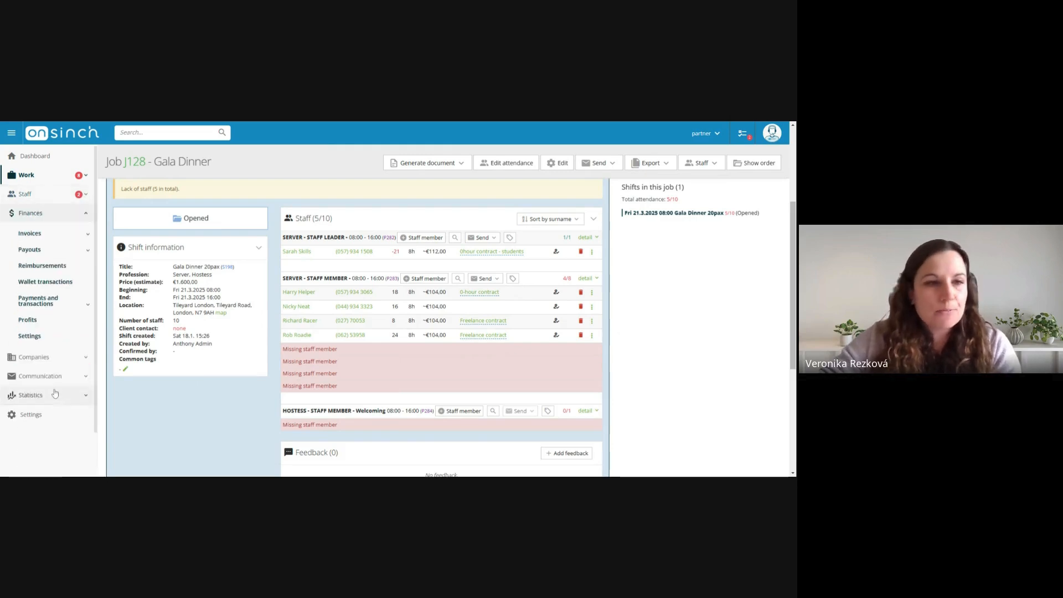
click(54, 285)
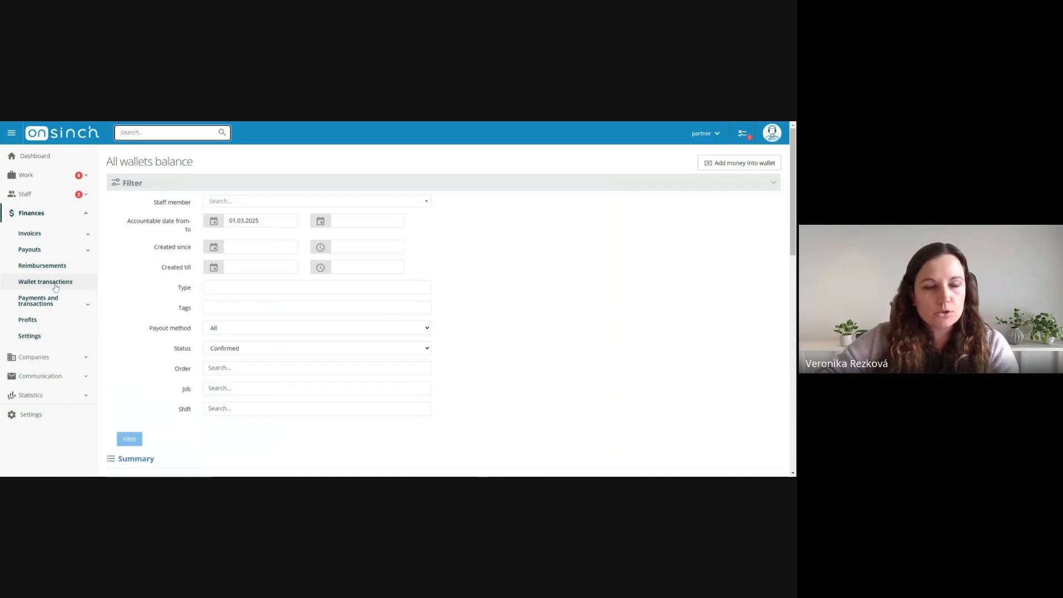
scroll(496, 293, down, 1)
scroll(498, 290, down, 3)
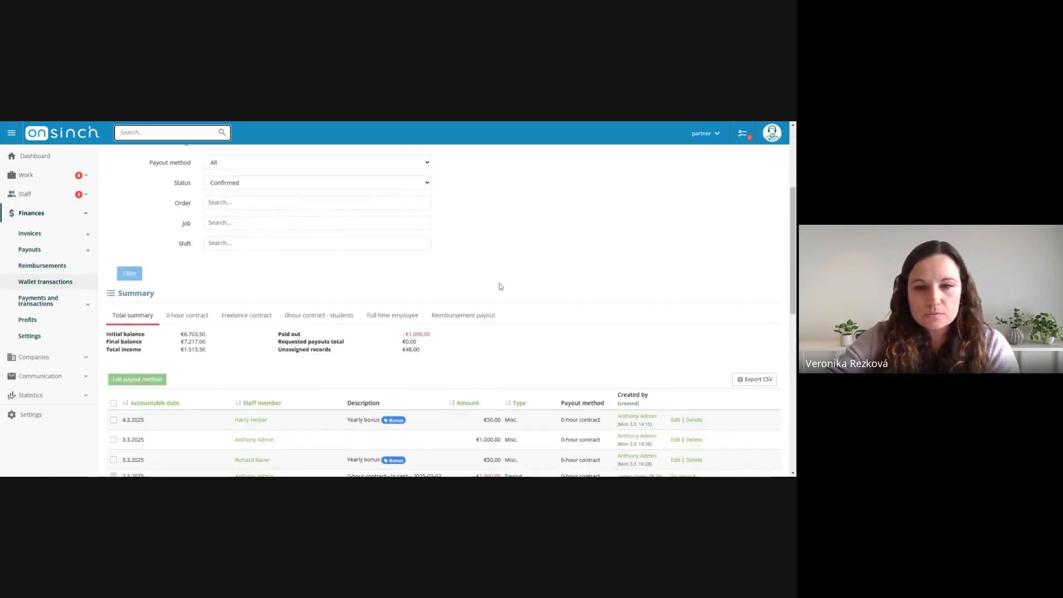
scroll(491, 260, down, 3)
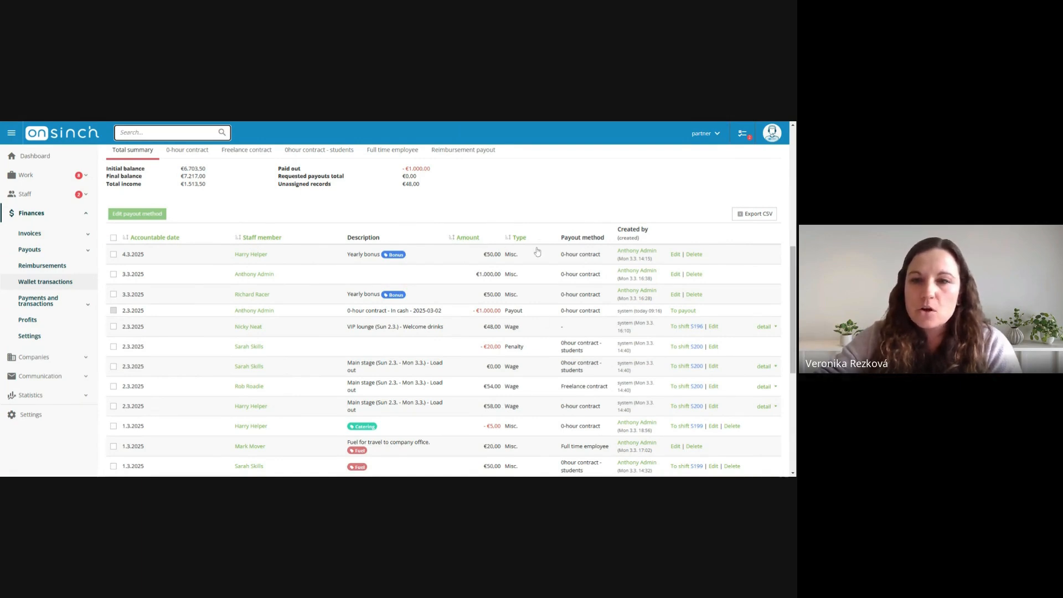
scroll(581, 306, down, 1)
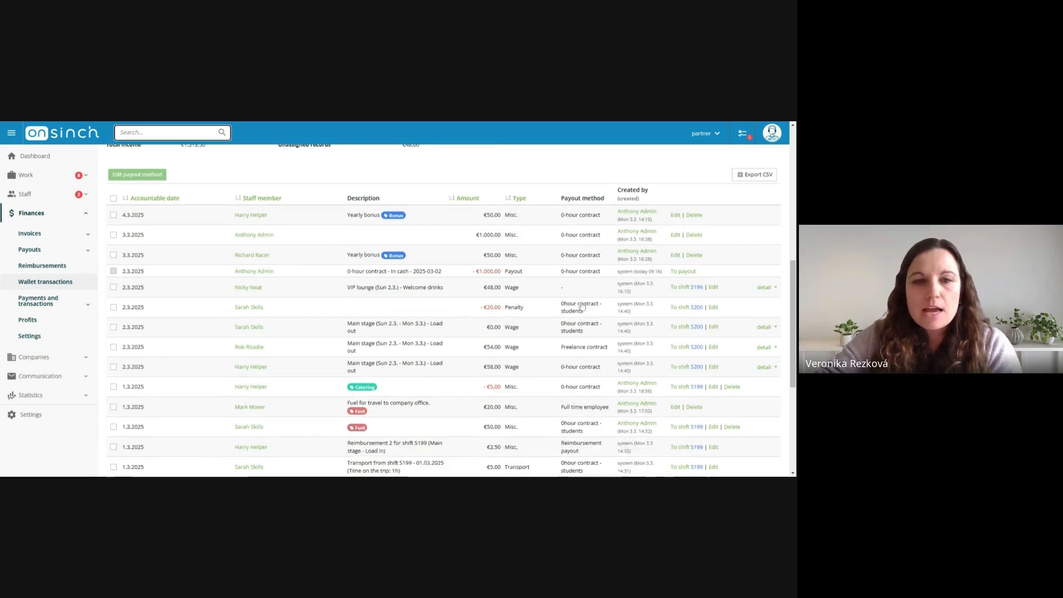
click(251, 254)
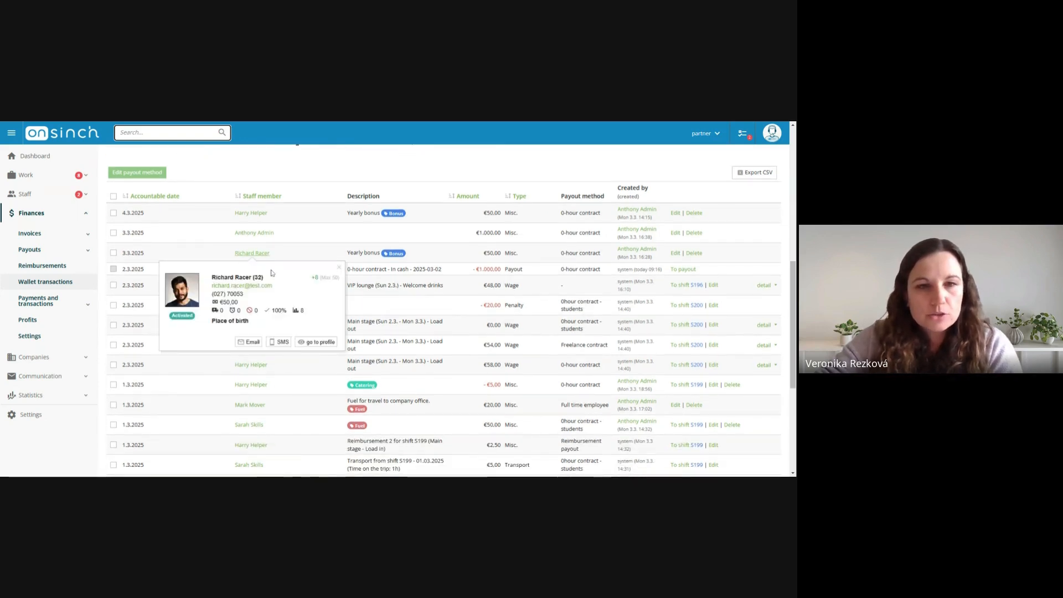
Filter the wallet transactions by the staff member whose shift payout method was changed
scroll(272, 272, up, 10)
click(235, 161)
text(rich)
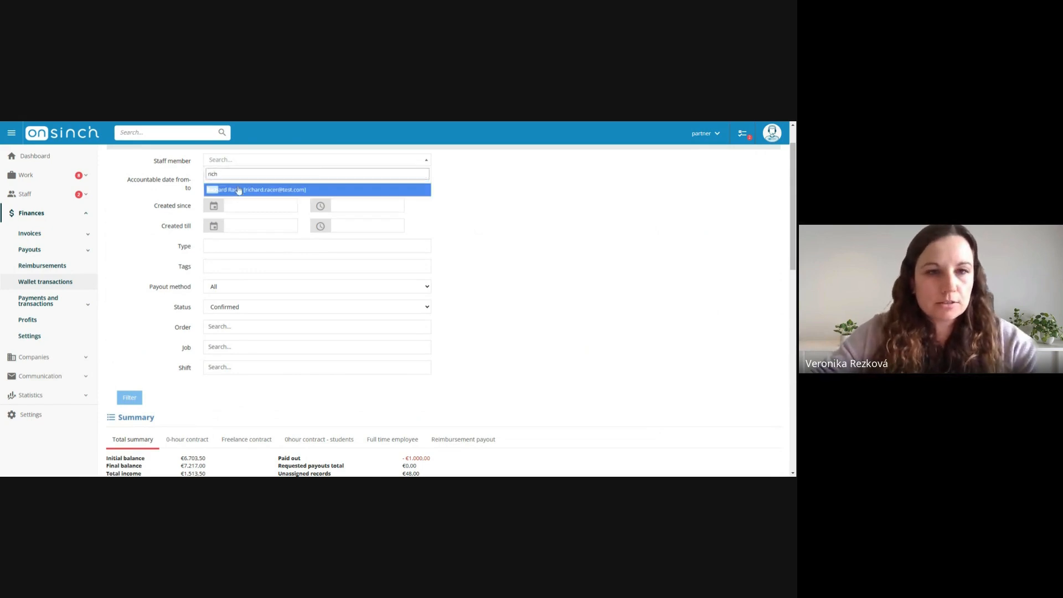
click(238, 190)
scroll(129, 398, up, 1)
scroll(233, 379, down, 3)
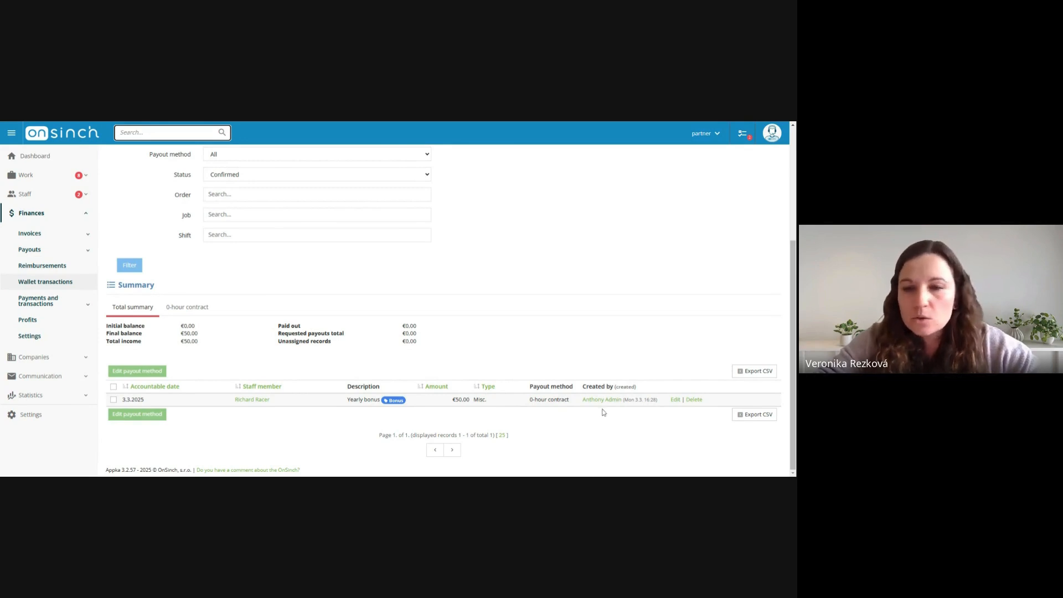
Edit the yearly bonus wallet record of 3.3.2025, set its payout method to Freelance contract, and save it
click(675, 400)
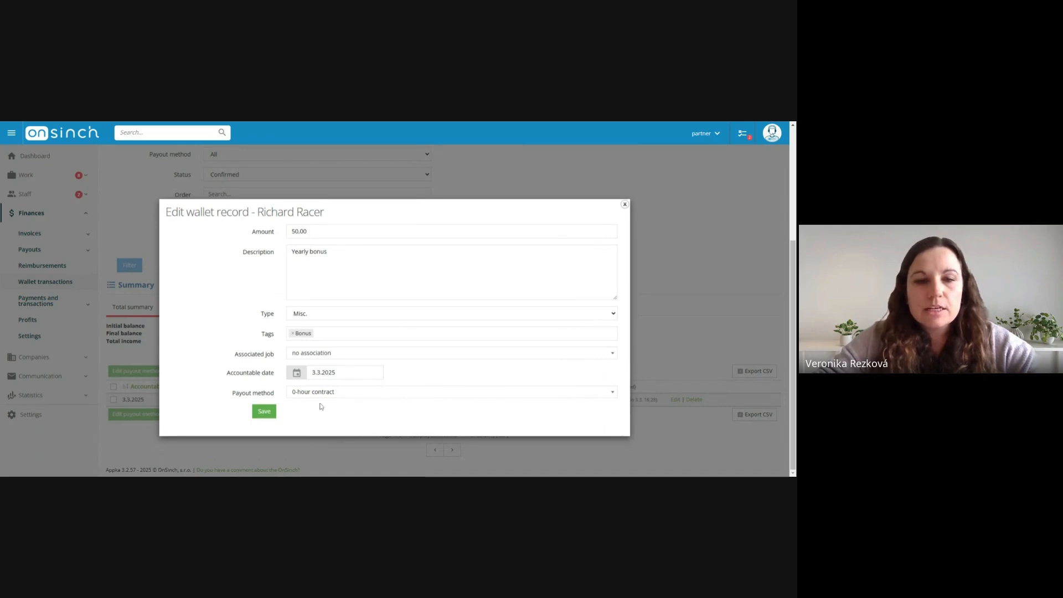
click(322, 400)
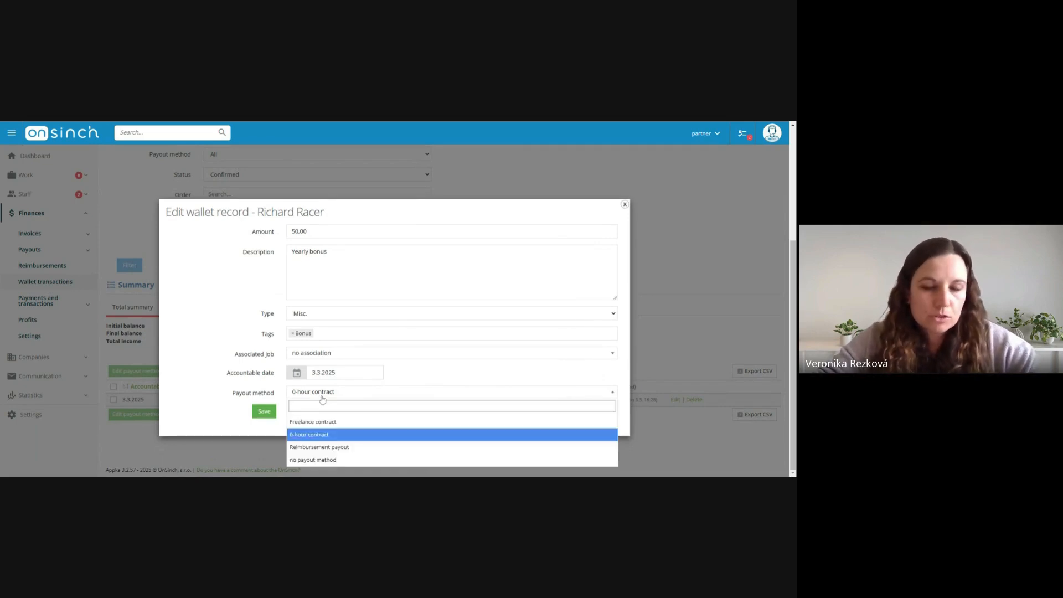
click(312, 421)
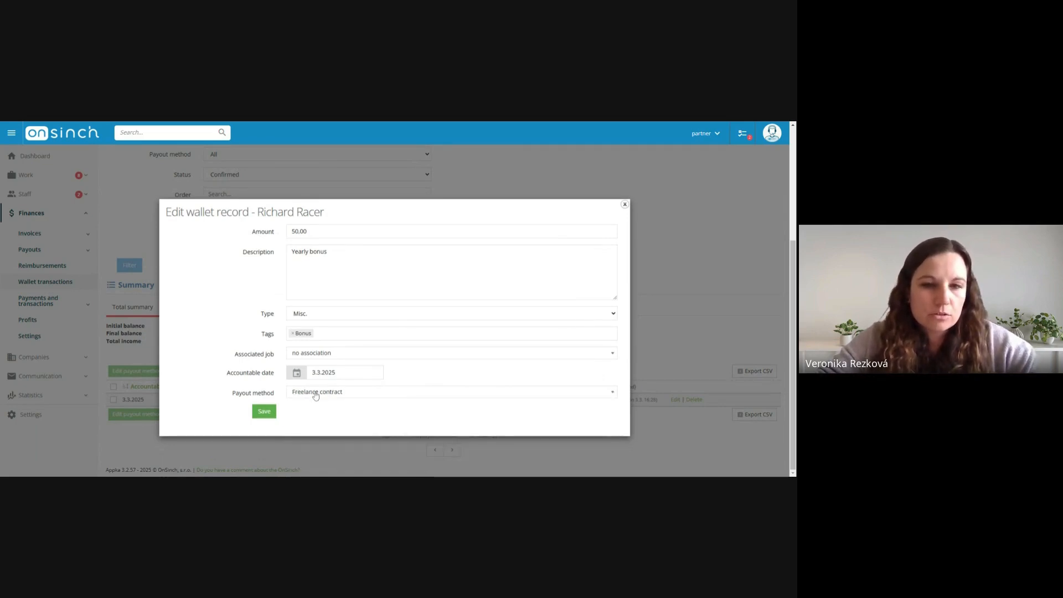
click(264, 411)
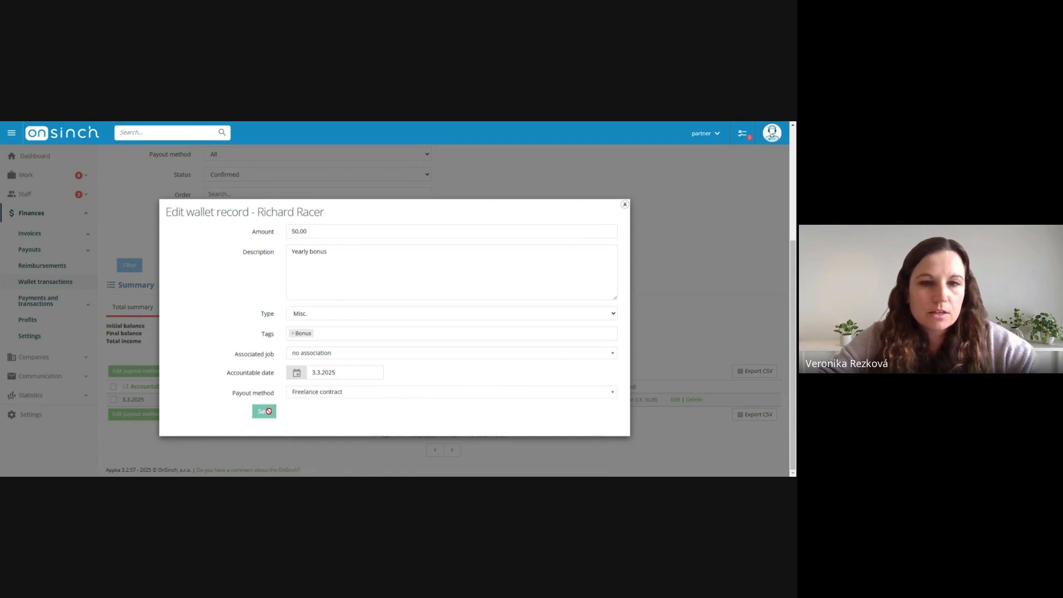
scroll(436, 341, down, 1)
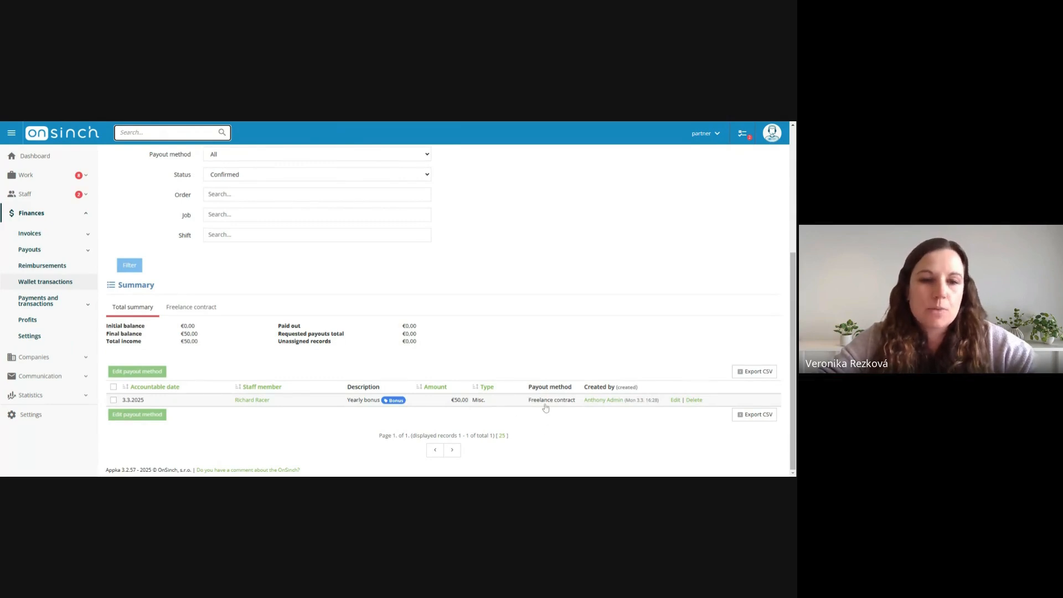
Clear the accountable start date and filter again to list all of the staff member's confirmed wallet records
scroll(545, 408, up, 3)
click(212, 217)
key(BackSpace)
click(132, 430)
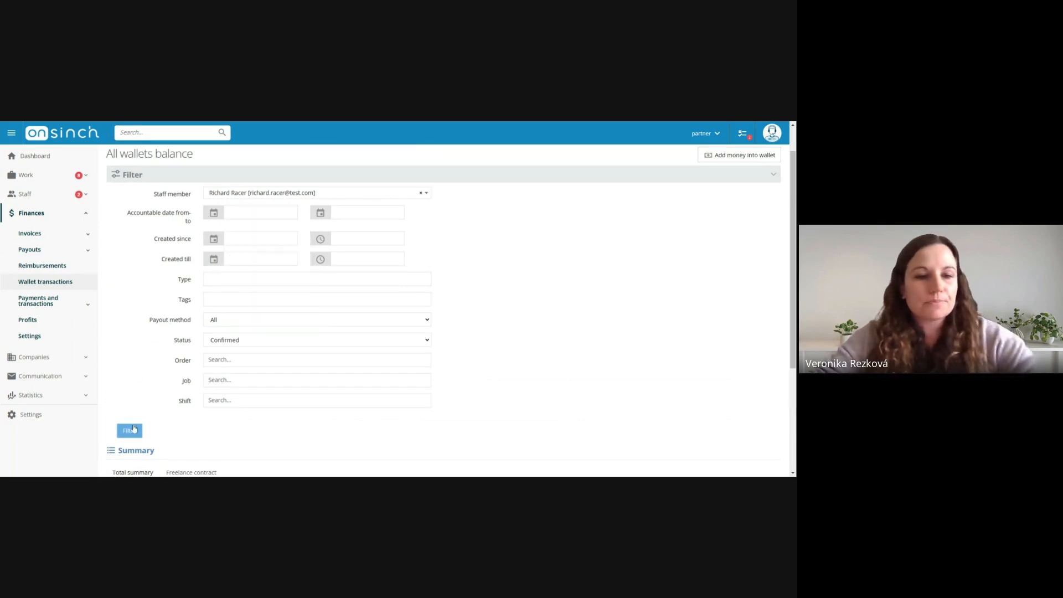
scroll(372, 304, down, 5)
scroll(289, 283, up, 5)
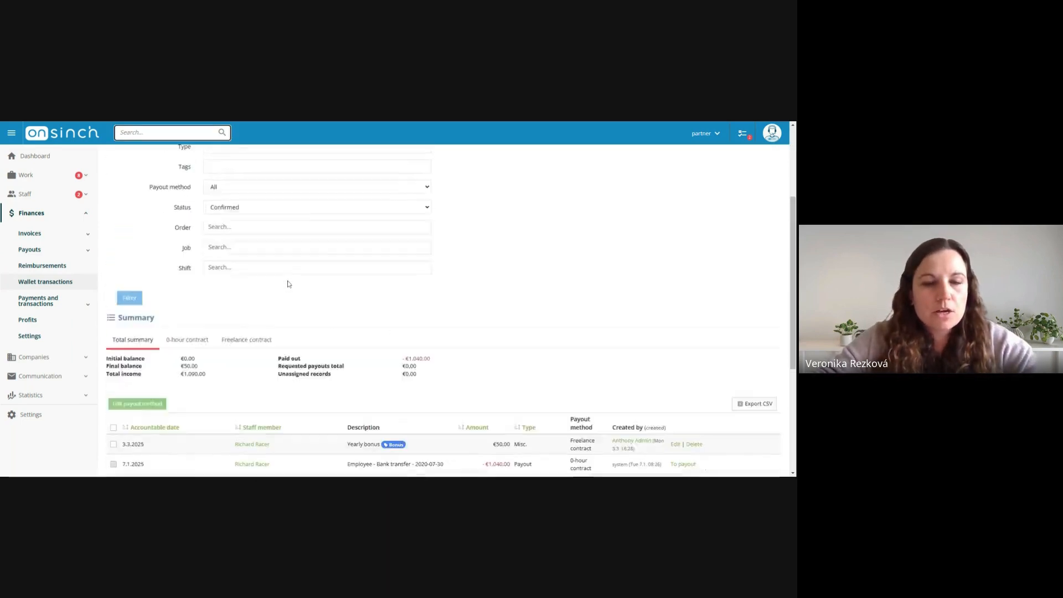
scroll(264, 283, down, 5)
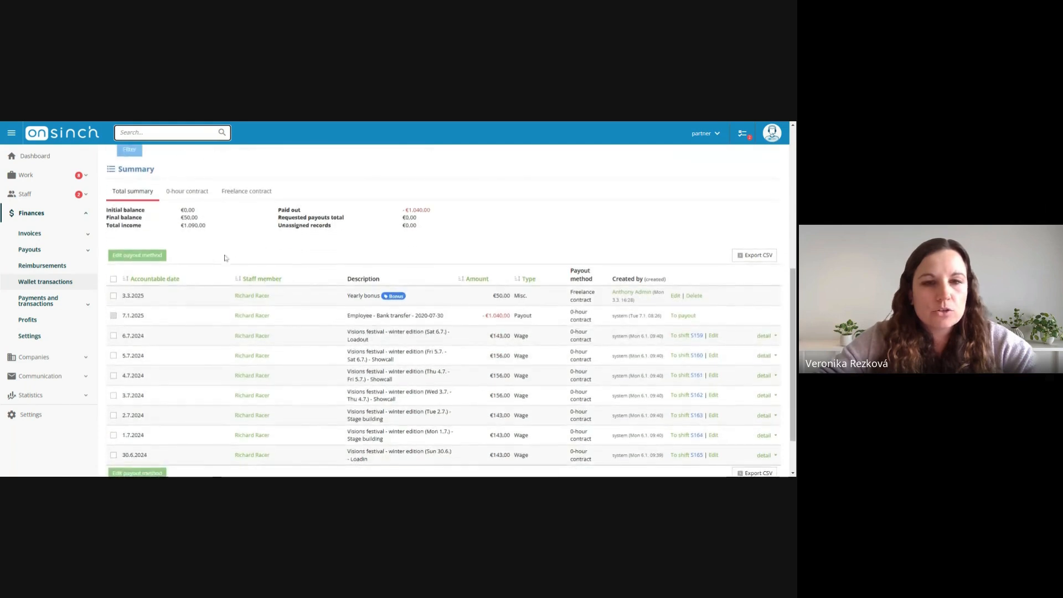
Select the wage records dated 6.7.2024, 5.7.2024 and 4.7.2024 for a bulk payout method change, and deselect them
click(113, 336)
click(113, 355)
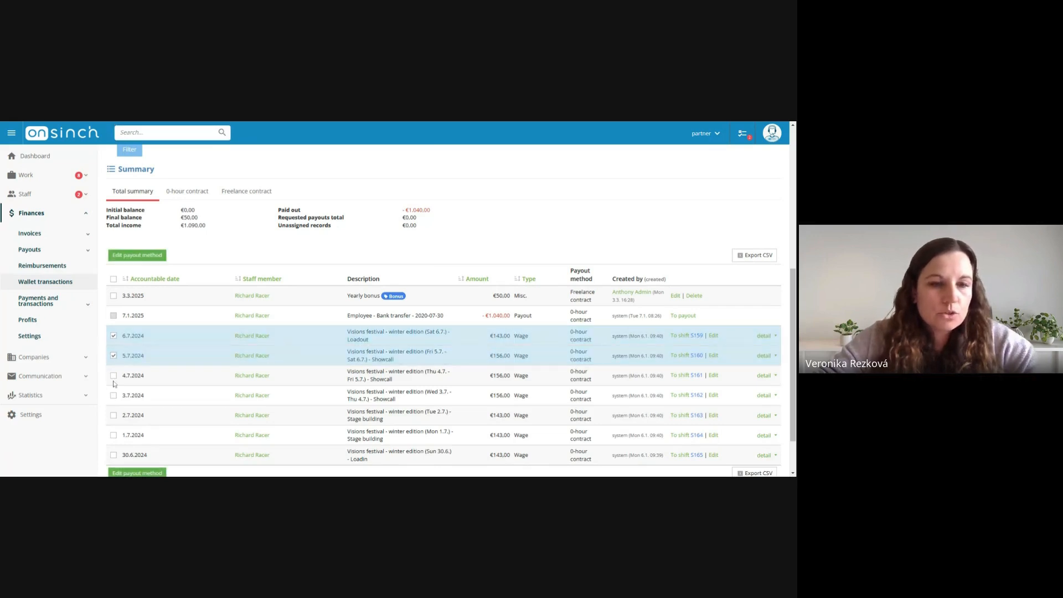
click(113, 376)
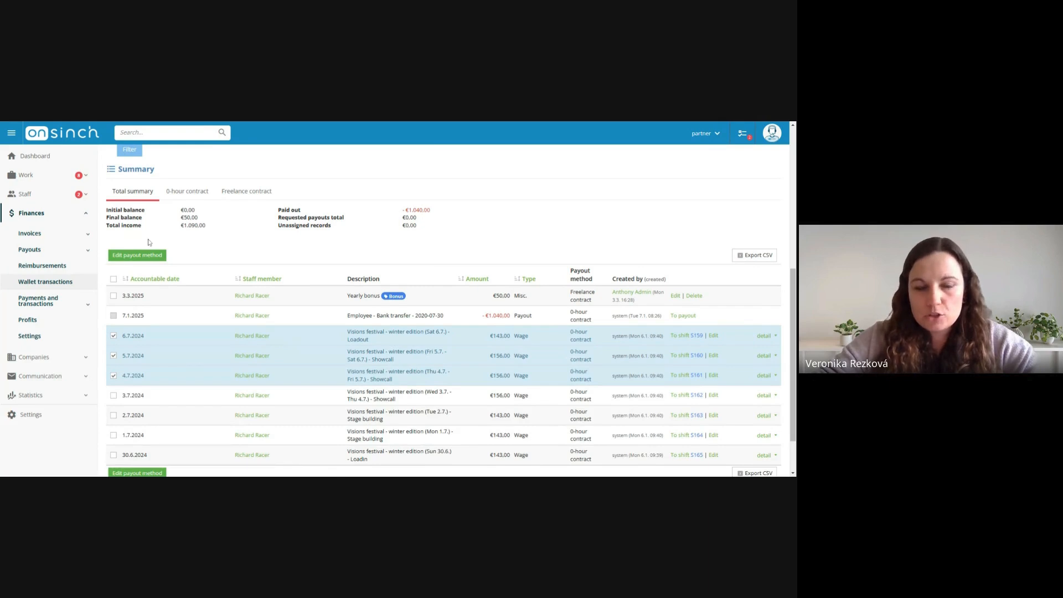
click(113, 335)
click(114, 355)
click(114, 375)
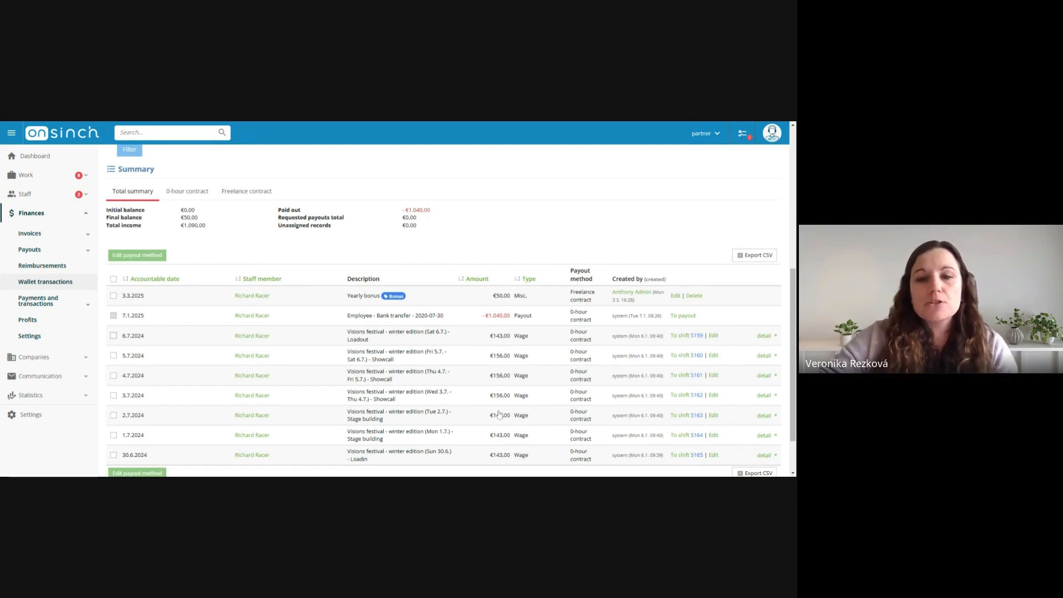
scroll(476, 385, down, 1)
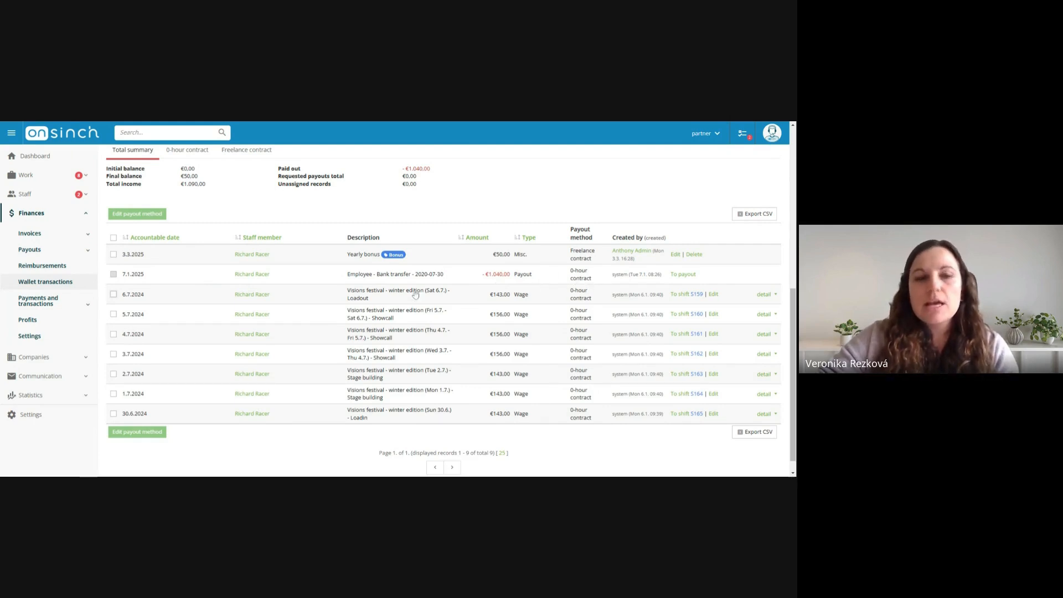
Select the wage records dated 3.7.2024 and 2.7.2024 for a payout method change, and deselect them
click(113, 355)
click(113, 374)
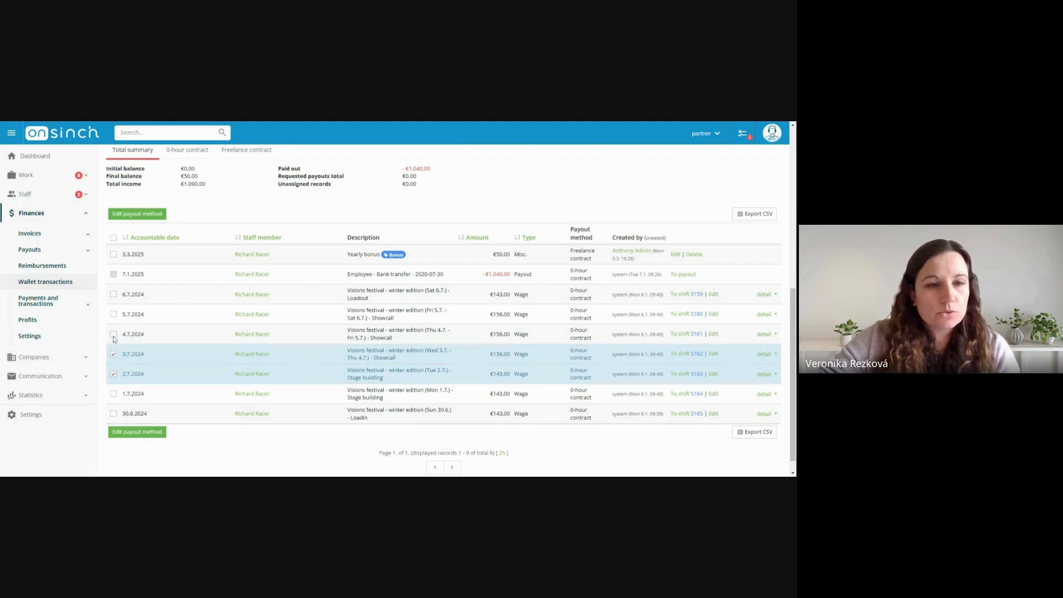
click(113, 355)
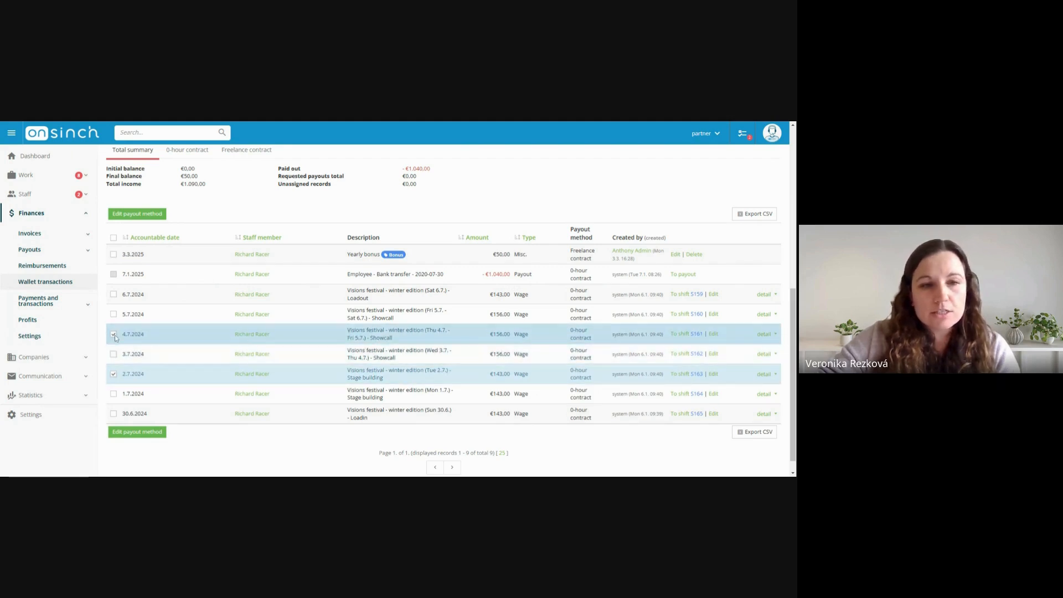
click(114, 374)
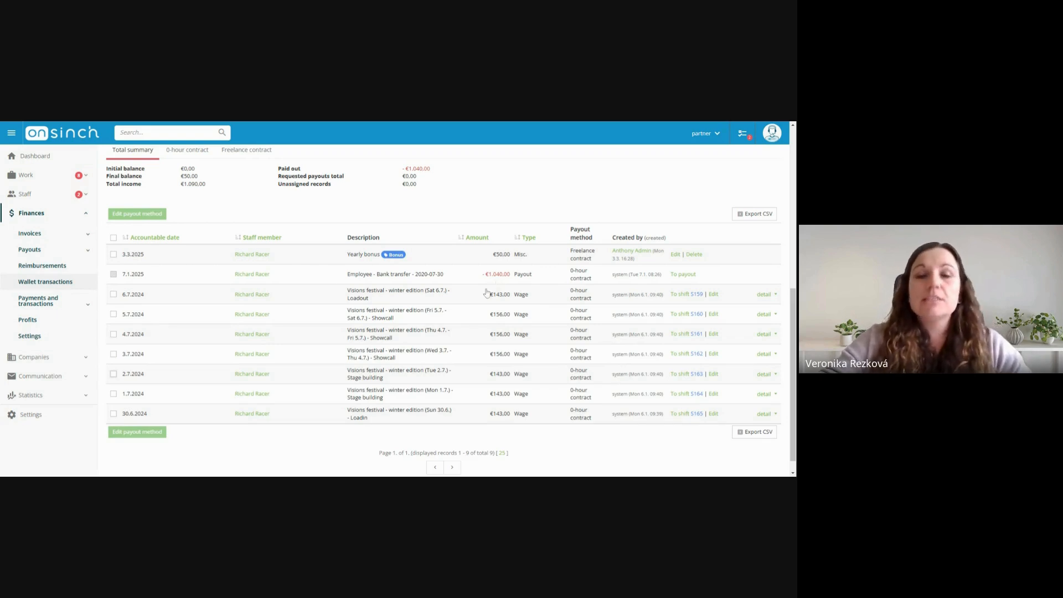
Clear the staff member filter and list all confirmed wallet records whose payout method is None
scroll(582, 299, up, 1)
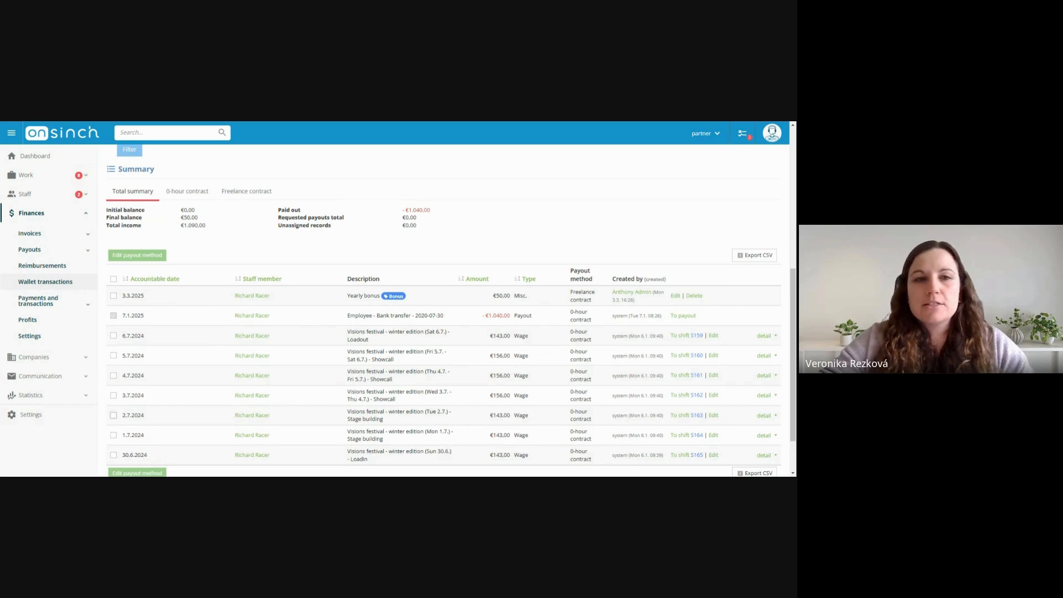
scroll(491, 284, up, 1)
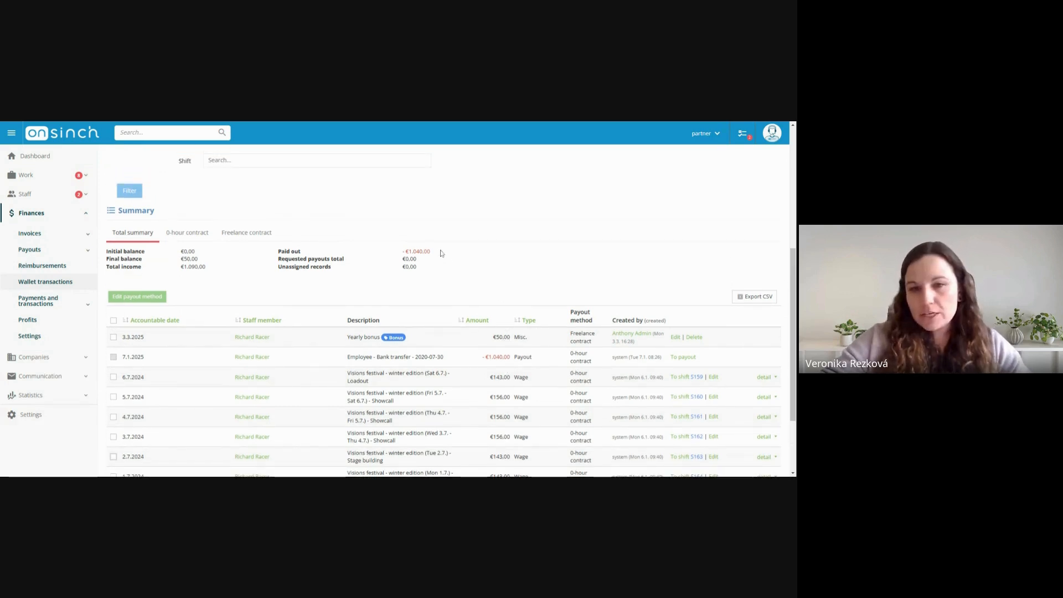
scroll(442, 253, up, 3)
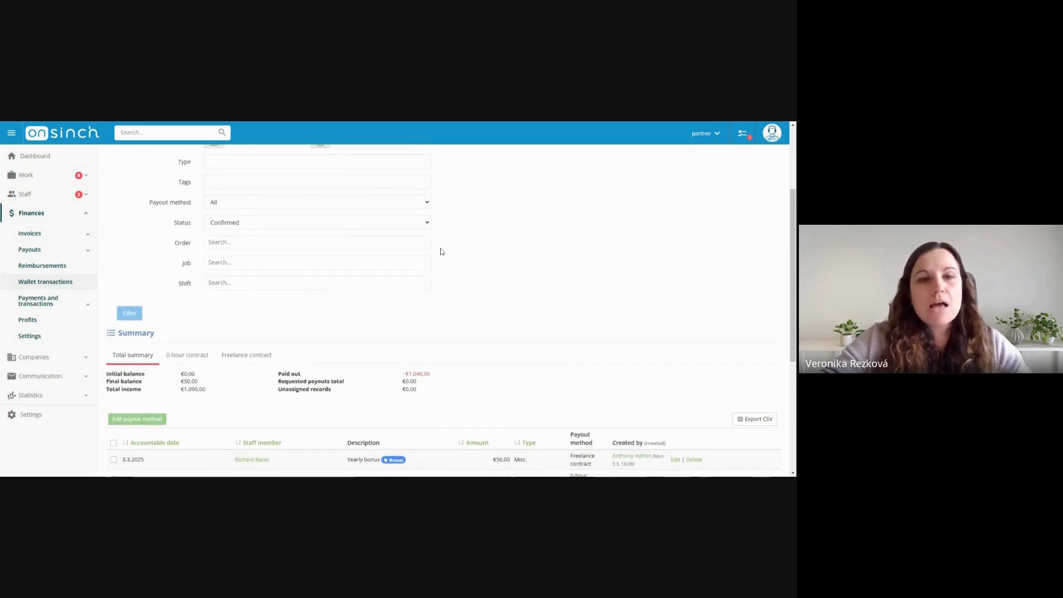
scroll(258, 218, up, 1)
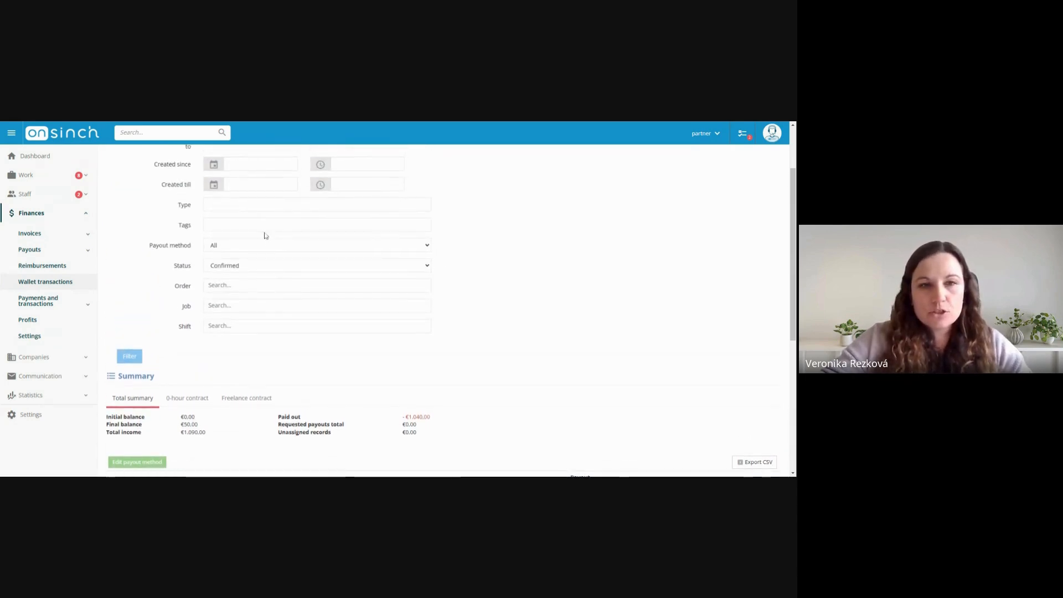
scroll(559, 263, down, 5)
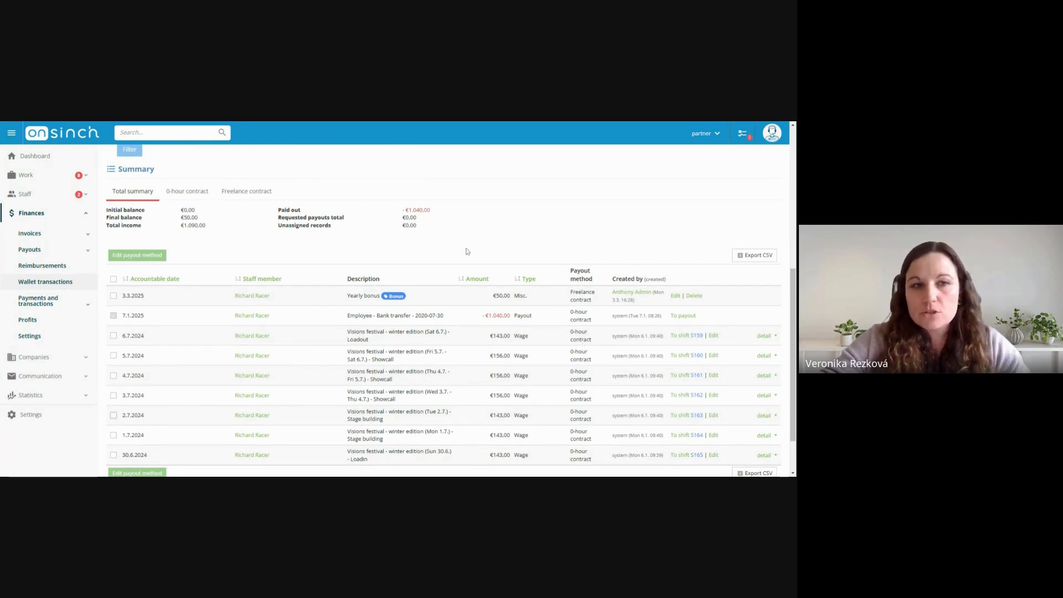
scroll(465, 252, up, 5)
scroll(465, 251, up, 2)
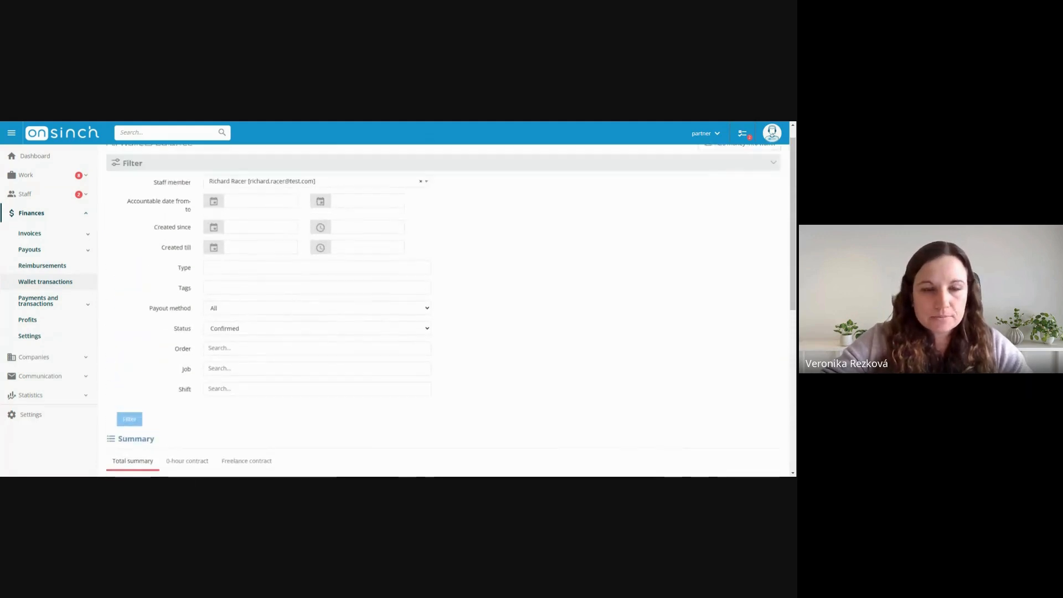
click(419, 202)
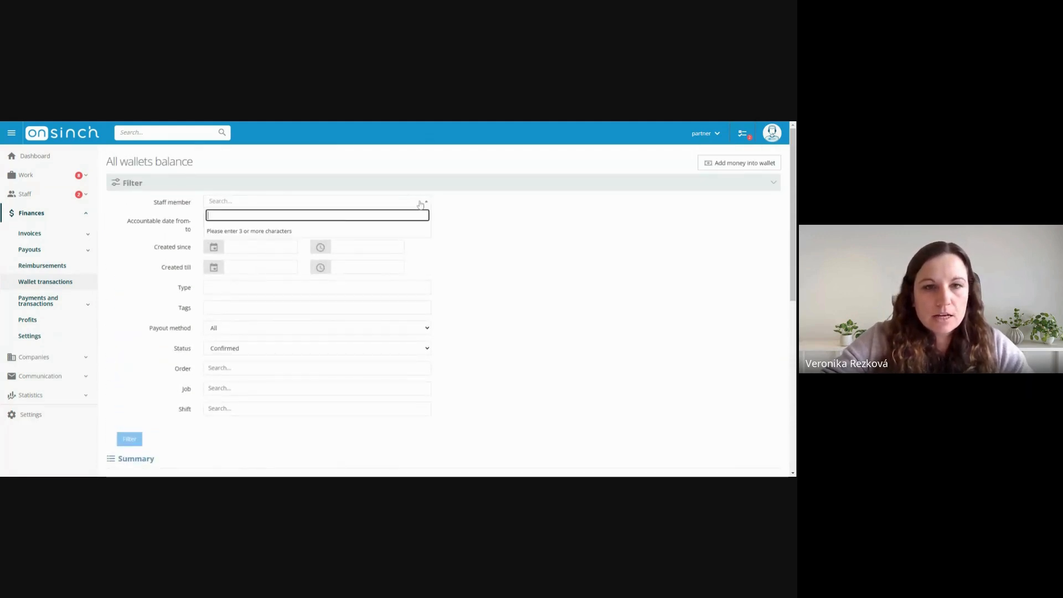
click(264, 330)
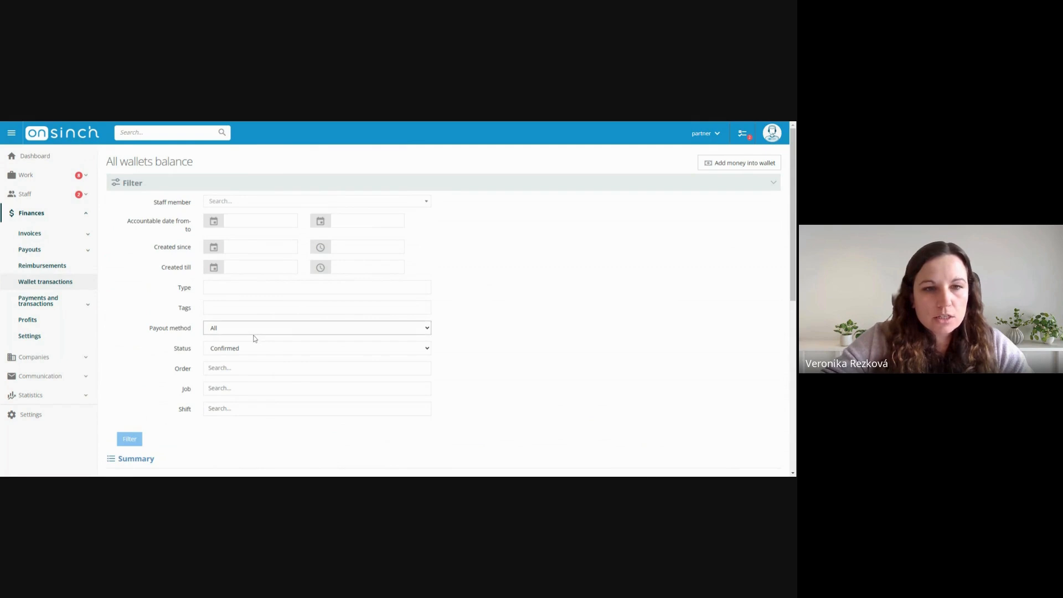
click(254, 339)
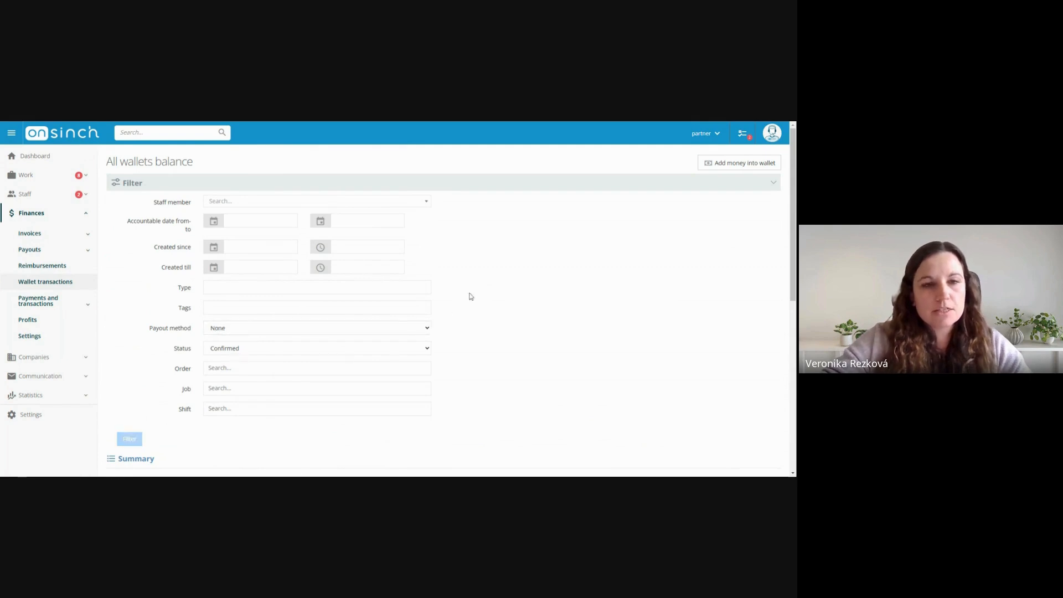
scroll(539, 286, down, 4)
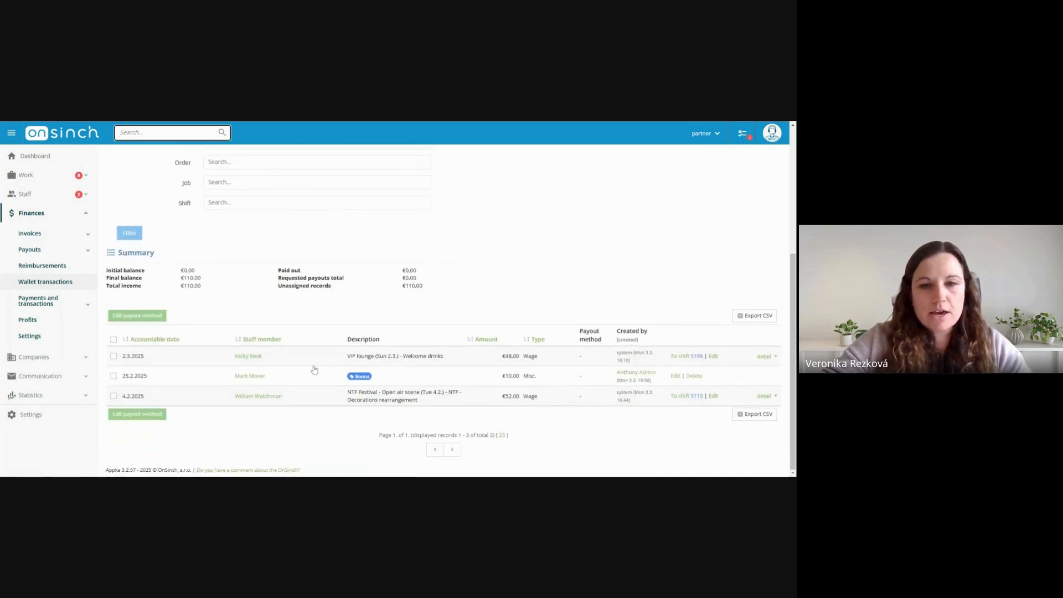
Select the VIP lounge wage record of 2.3.2025 and open its staff member's basic profile to review the finance and contract sections
click(115, 357)
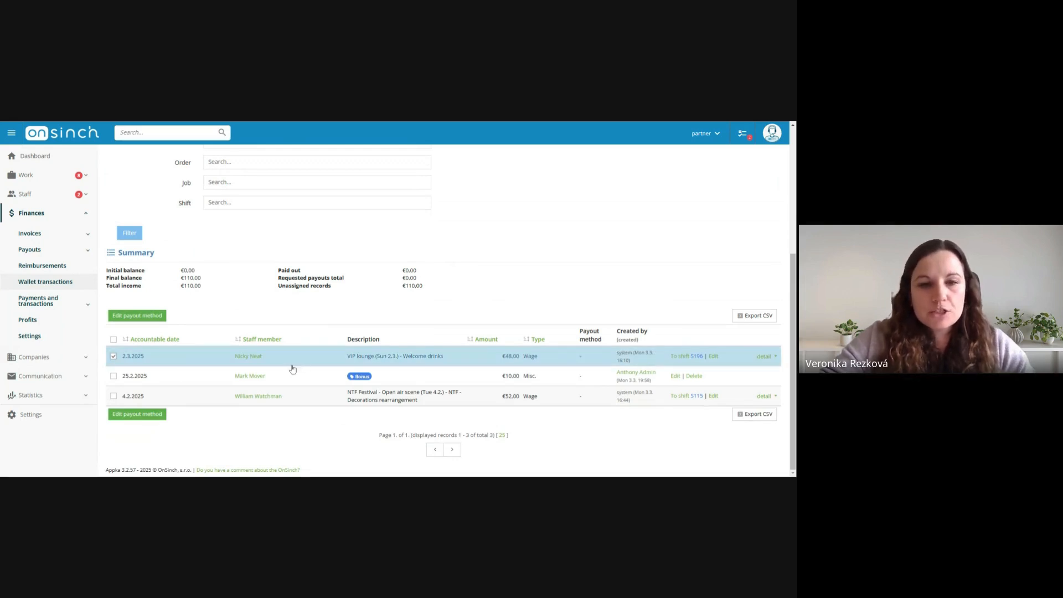
mouse_move(247, 361)
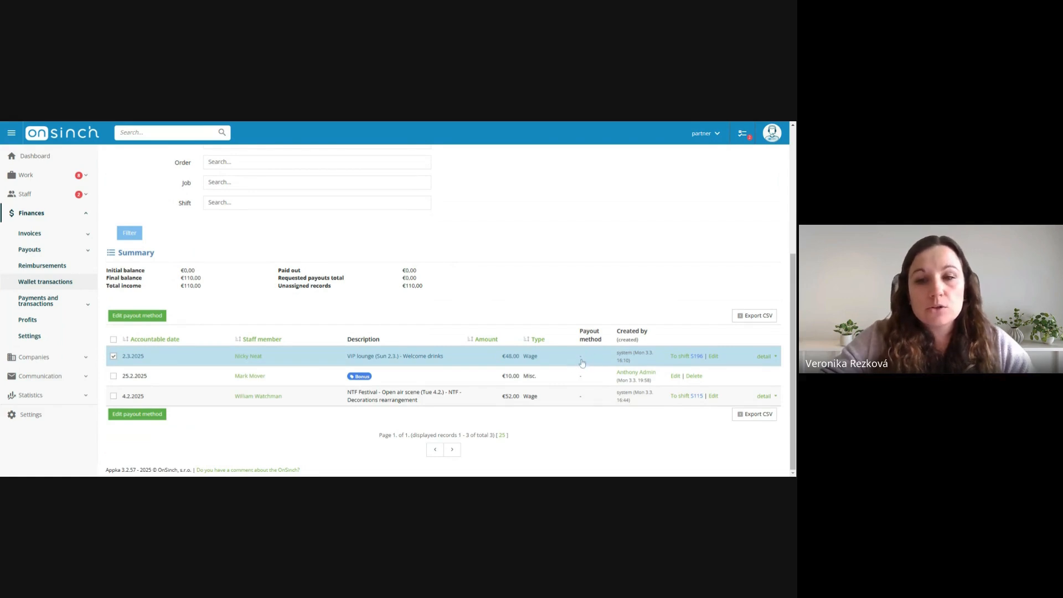
click(256, 362)
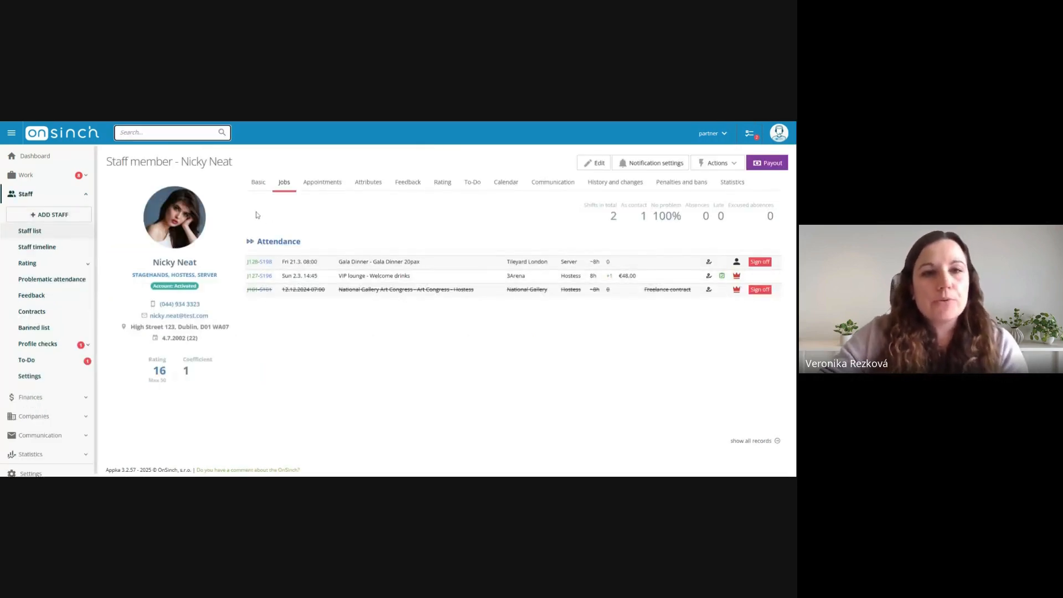
click(259, 184)
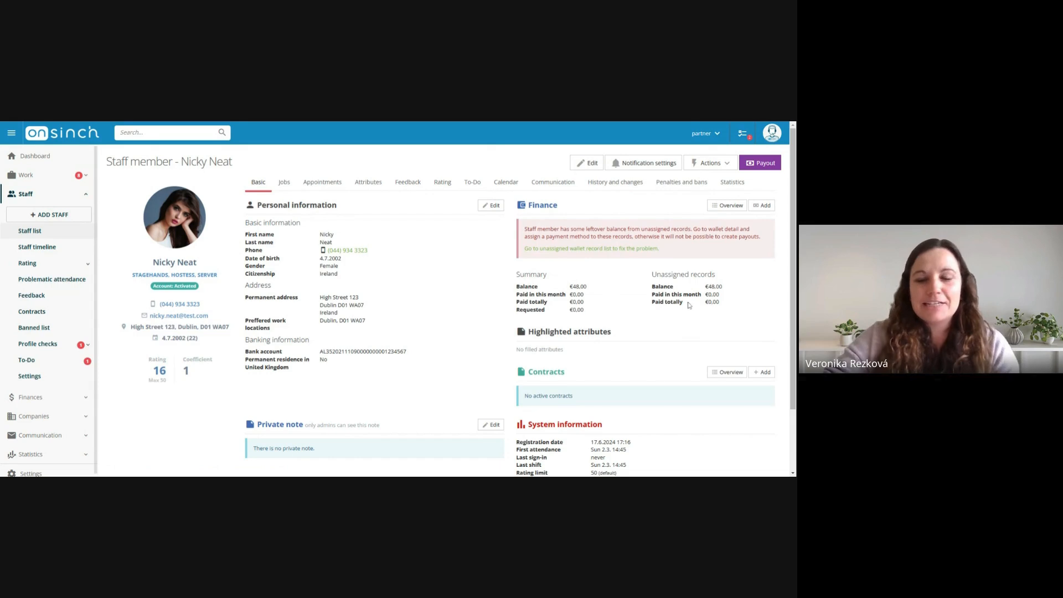
scroll(718, 331, down, 1)
scroll(718, 331, up, 1)
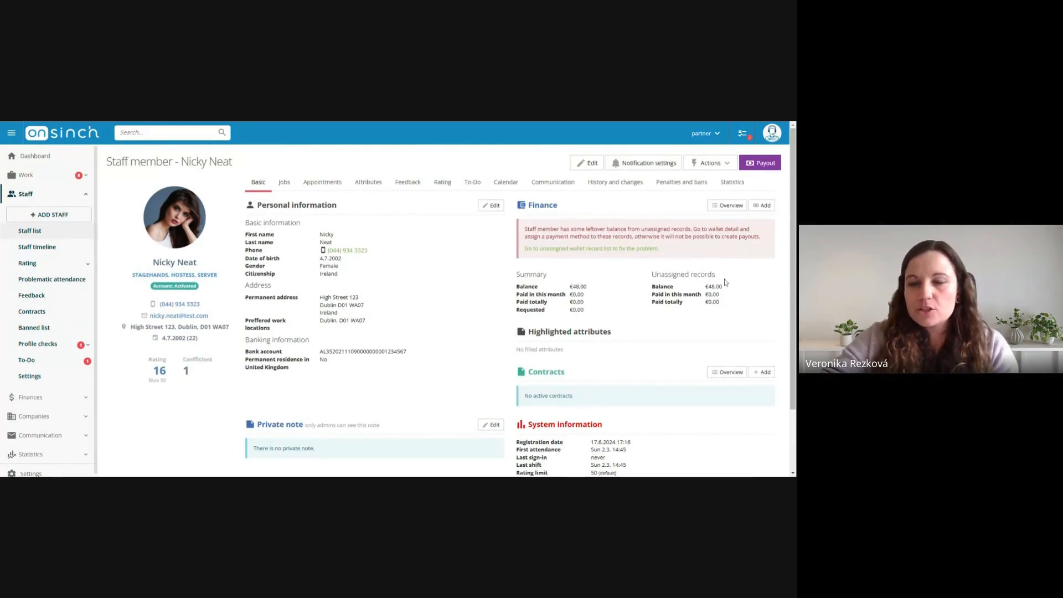
Start adding a 0Hour contract for this staff member, keeping the Active status and choosing No document
scroll(562, 344, down, 1)
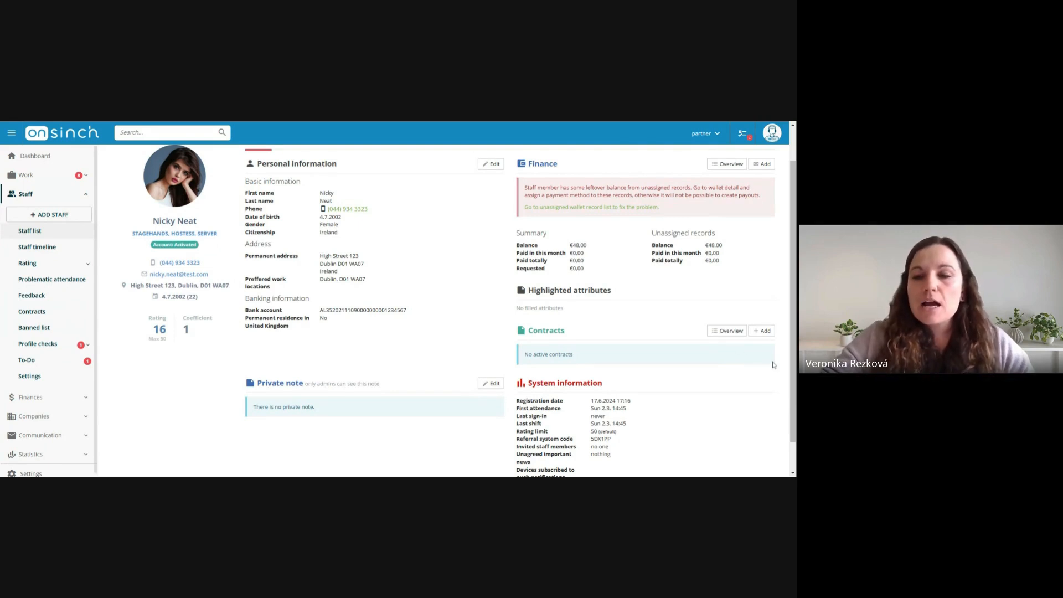
click(764, 332)
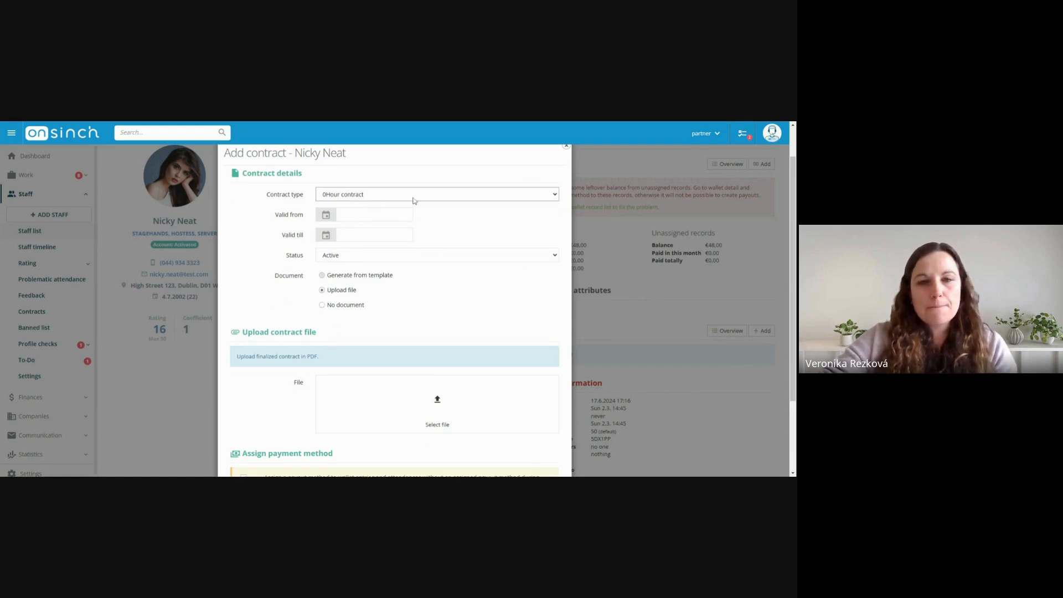
click(340, 309)
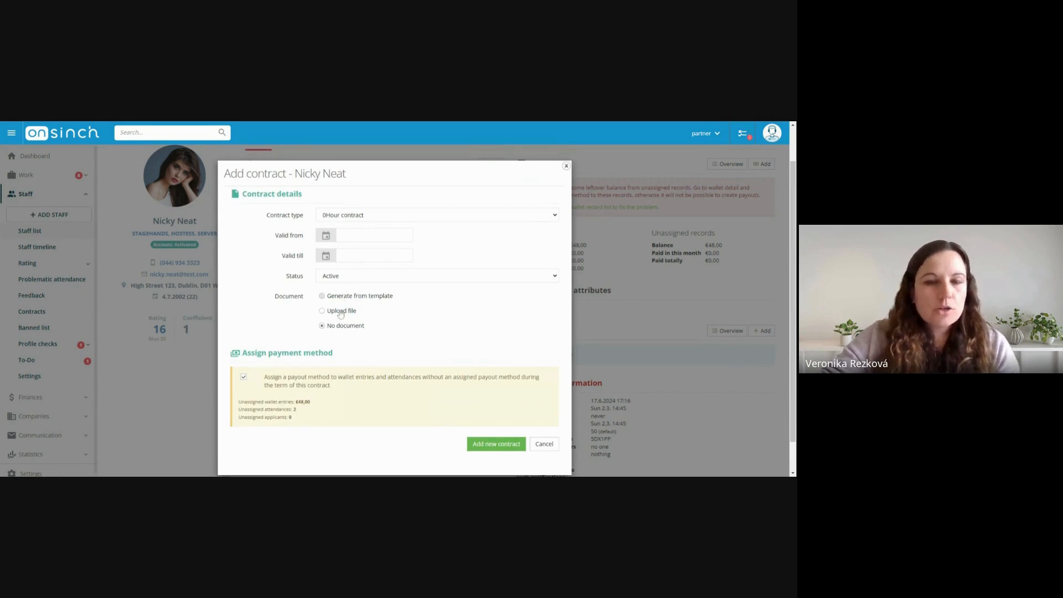
click(341, 311)
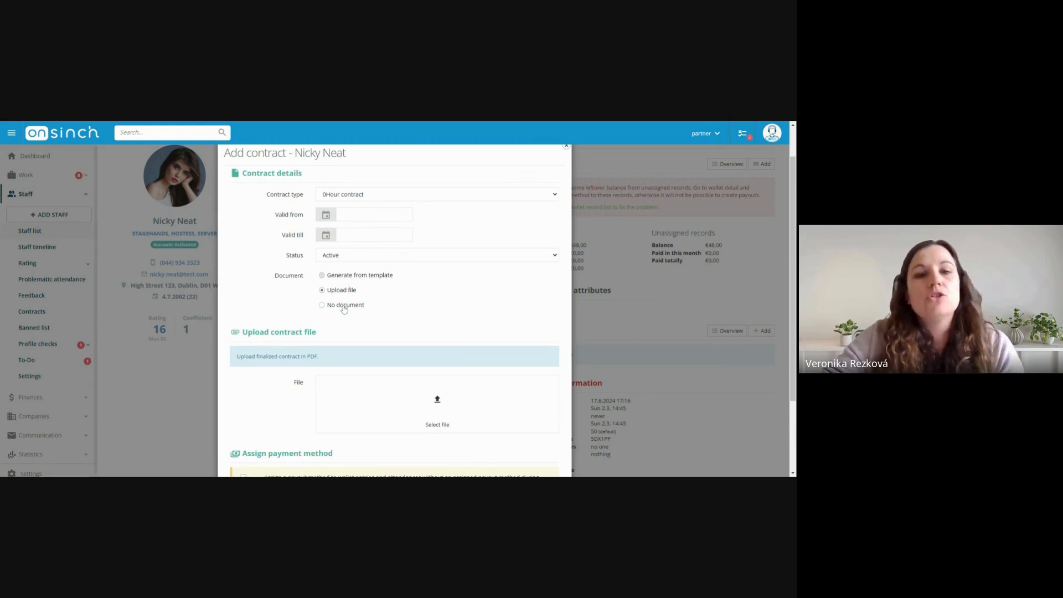
click(344, 306)
scroll(433, 285, down, 1)
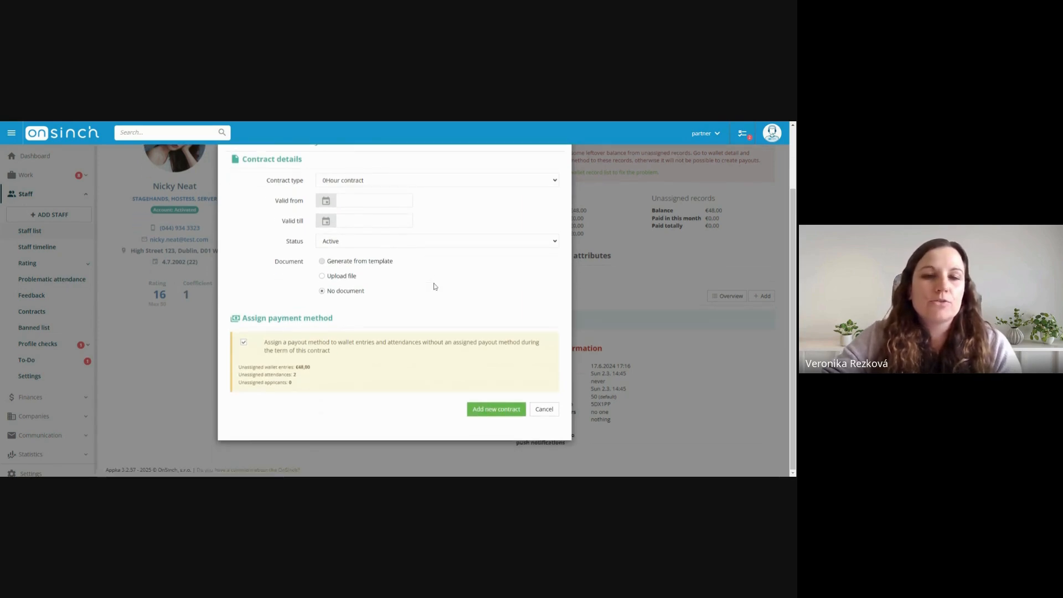
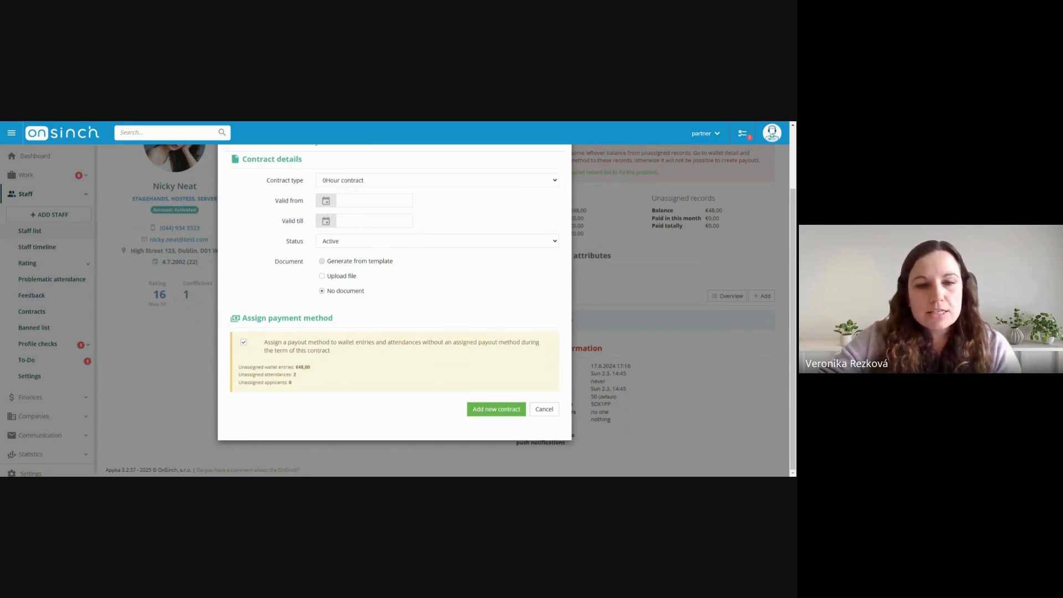
Save the new 0Hour contract with payout method assignment for unassigned entries enabled, and check the staff member's basic profile
drag(244, 367, 309, 366)
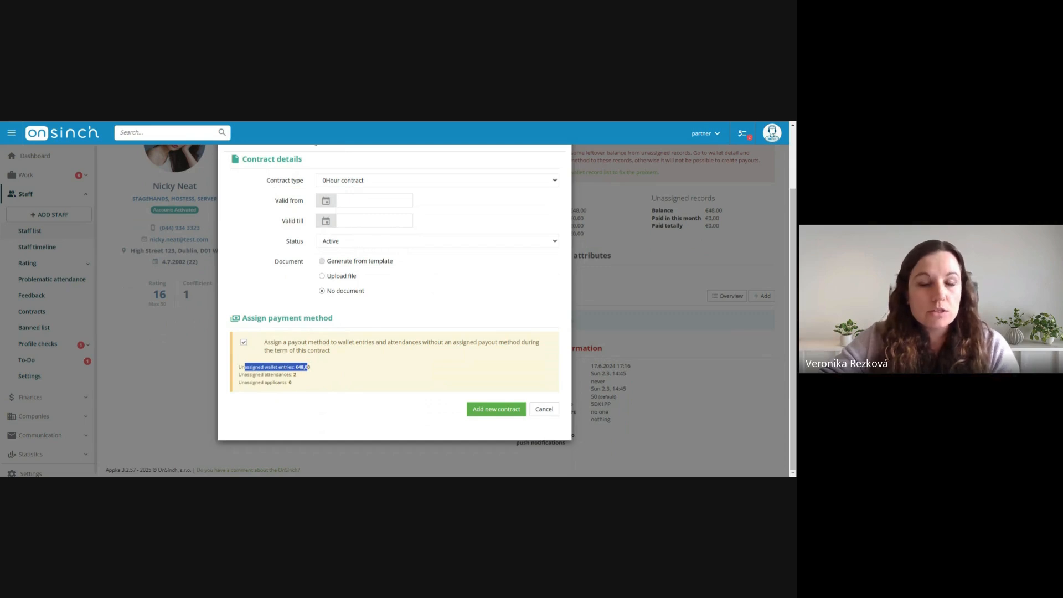
click(266, 367)
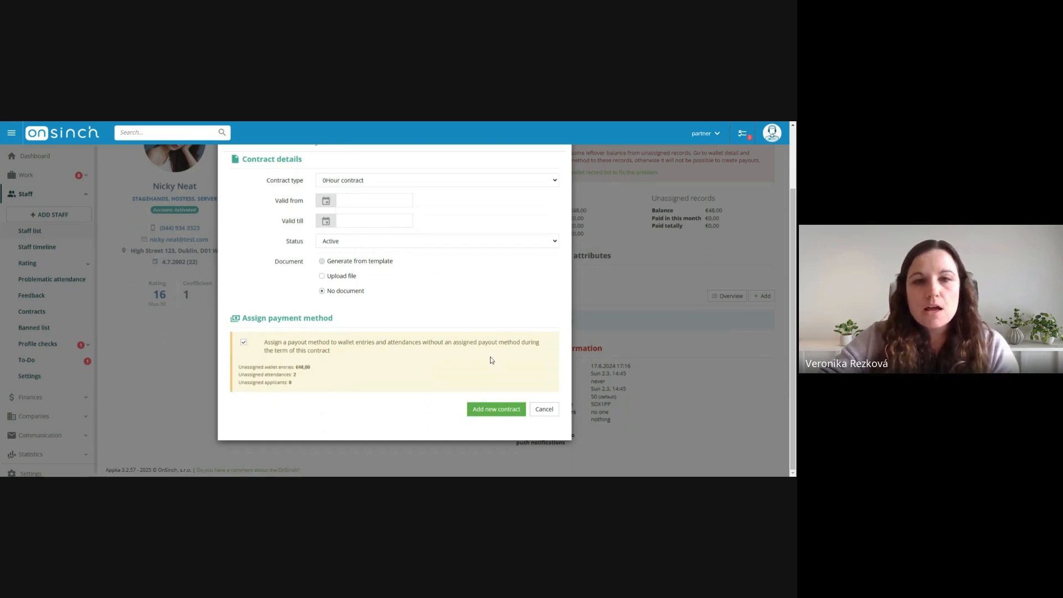
click(490, 410)
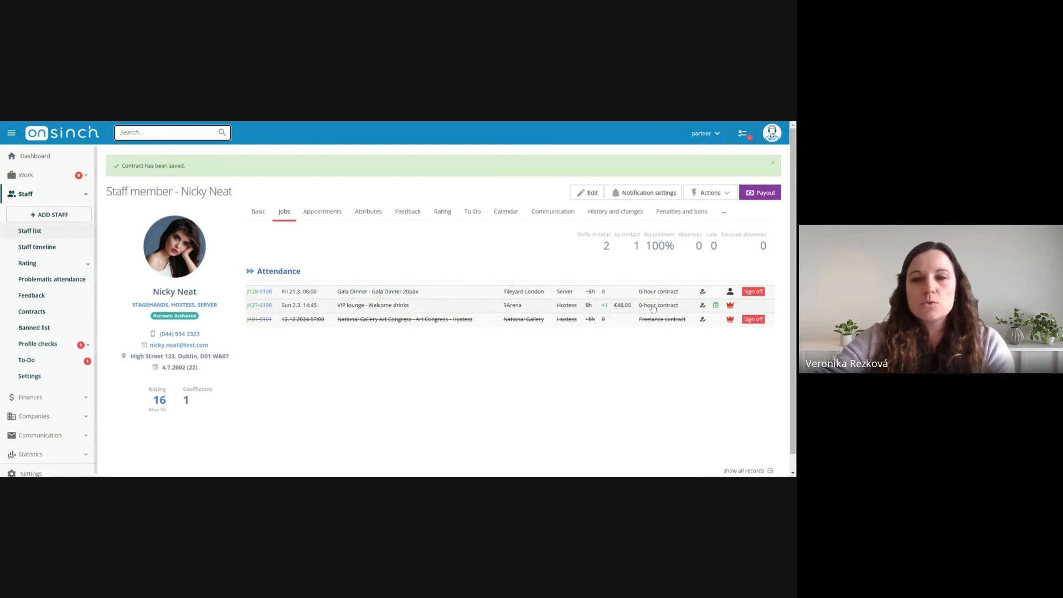
click(267, 219)
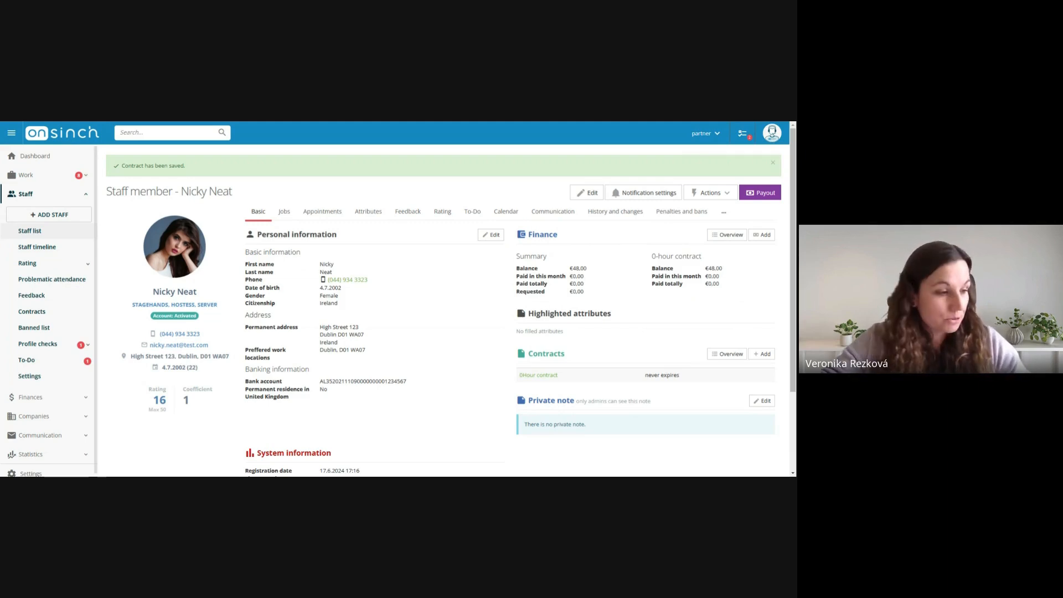
Switch from the partner to the worker role and open the worker's wallet
click(56, 199)
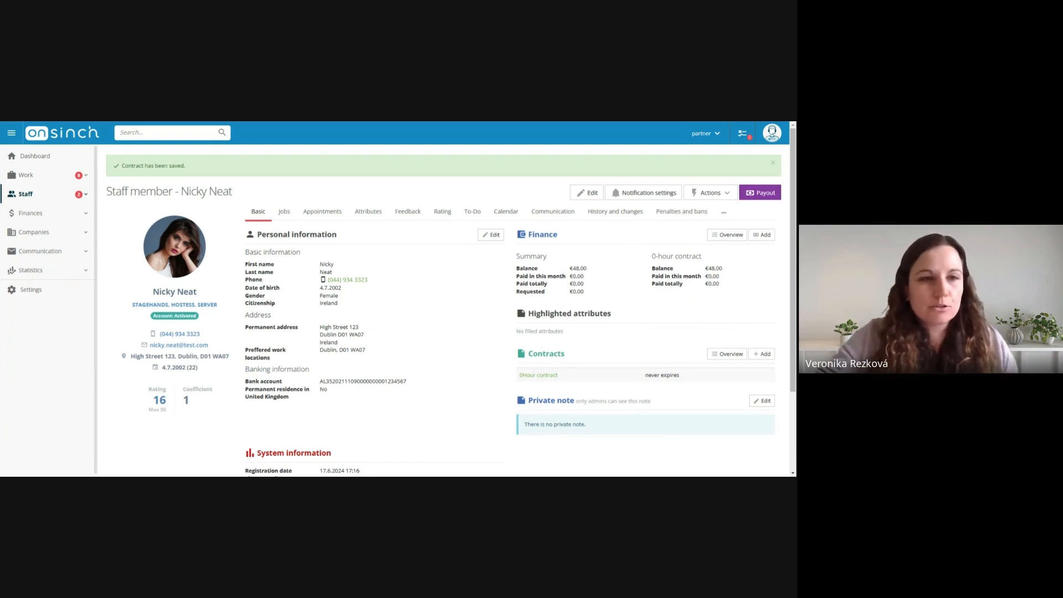
click(57, 212)
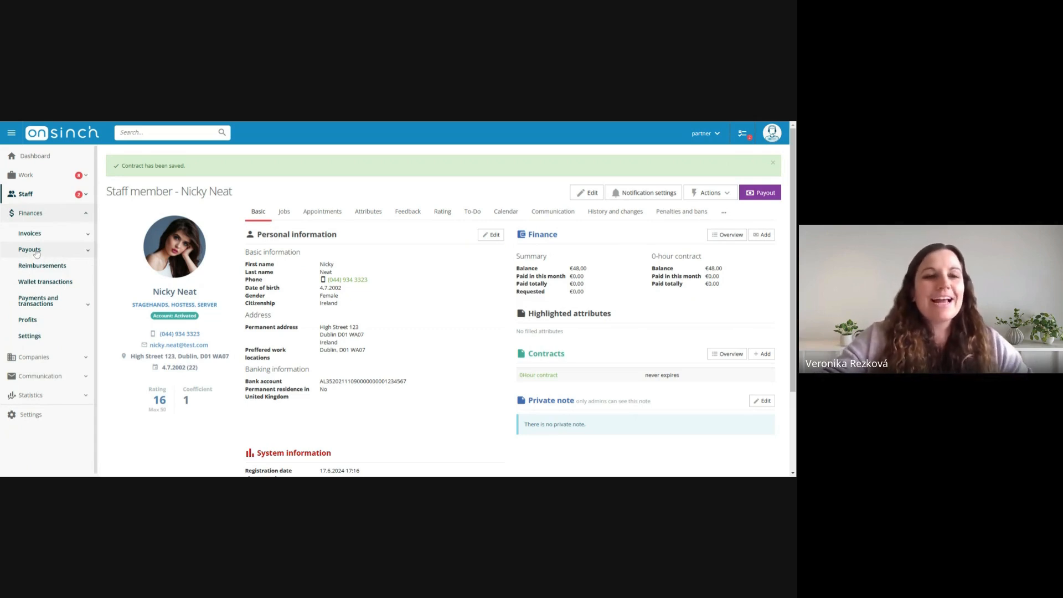
click(67, 257)
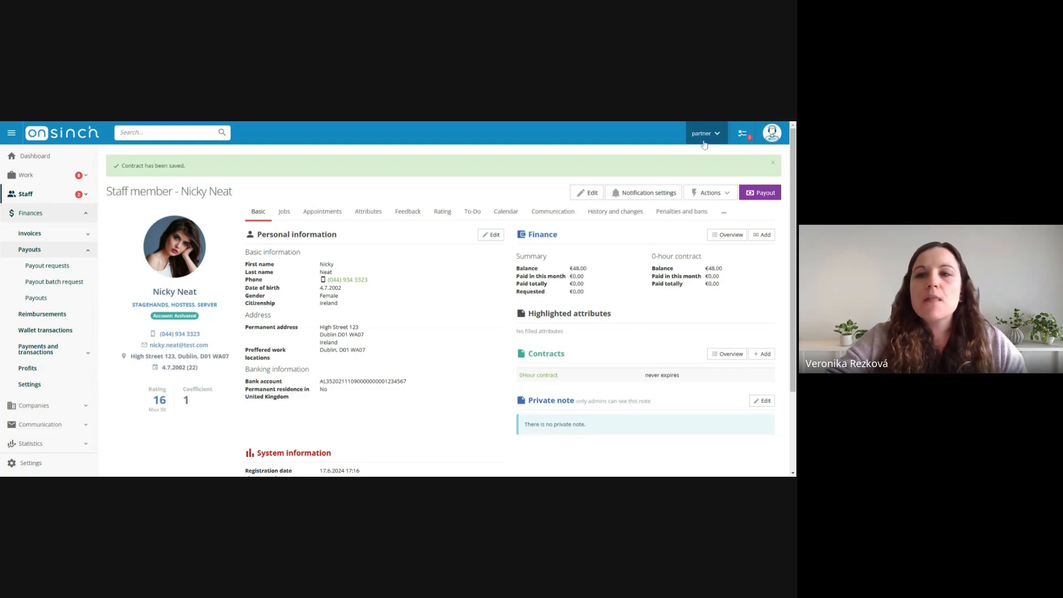
click(703, 140)
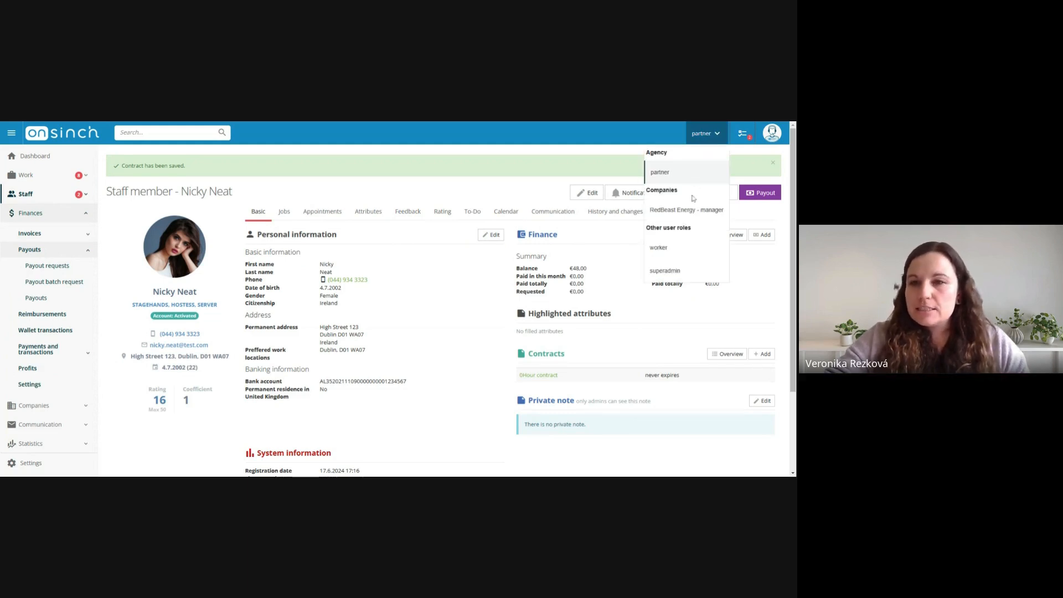
click(704, 141)
click(705, 141)
click(666, 254)
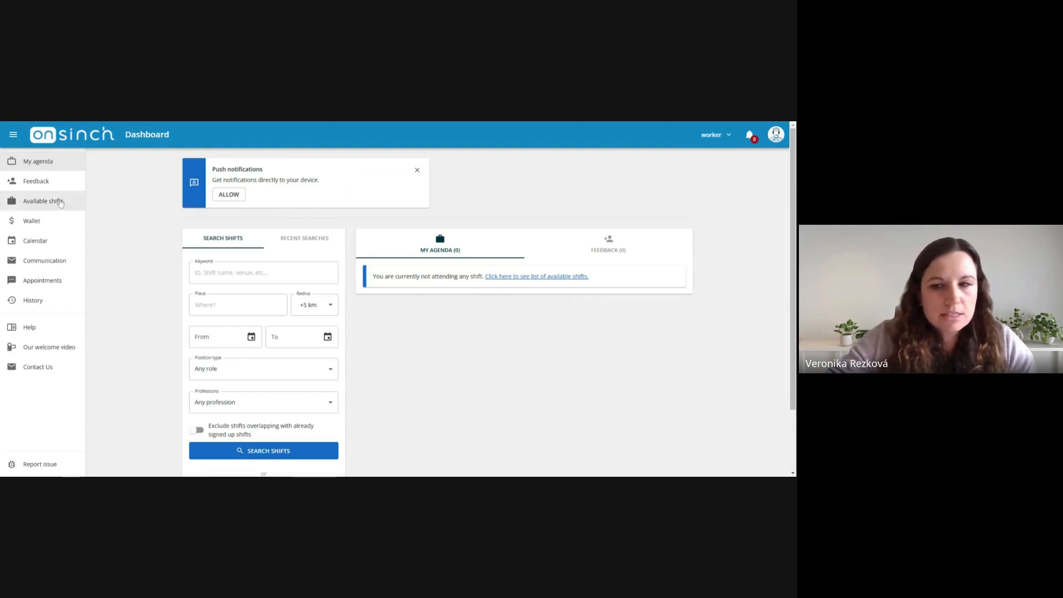
click(59, 202)
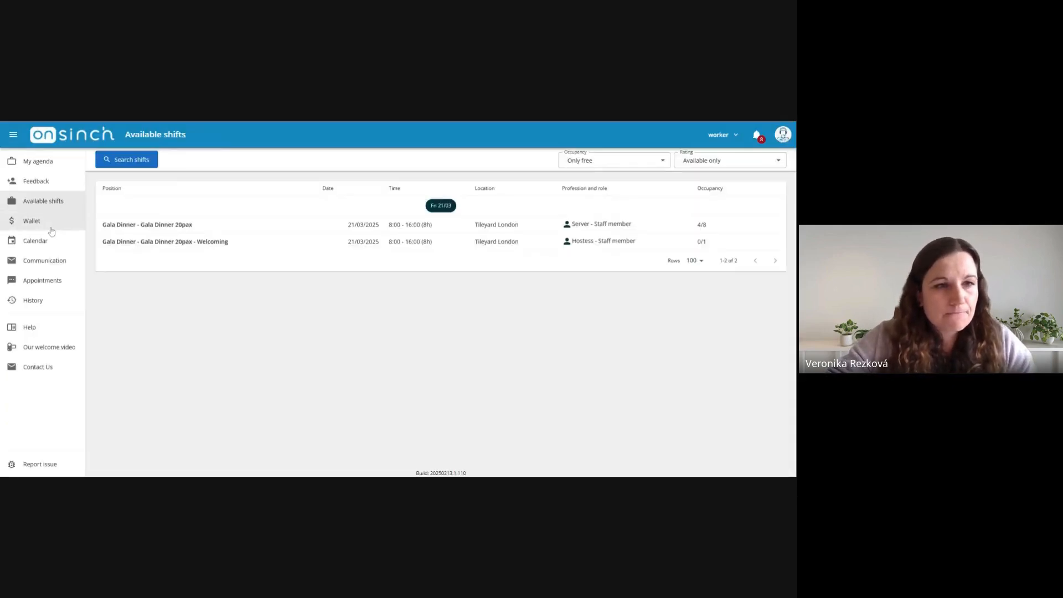
click(51, 225)
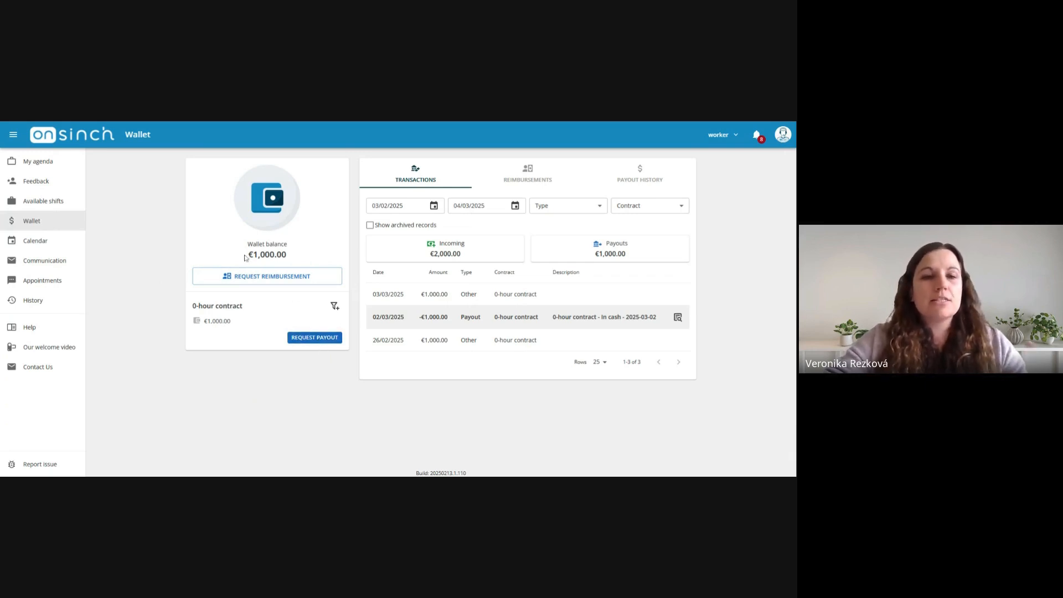
Start a payout request for the 0-hour contract and try amounts of 500, 200 and 2000
click(319, 338)
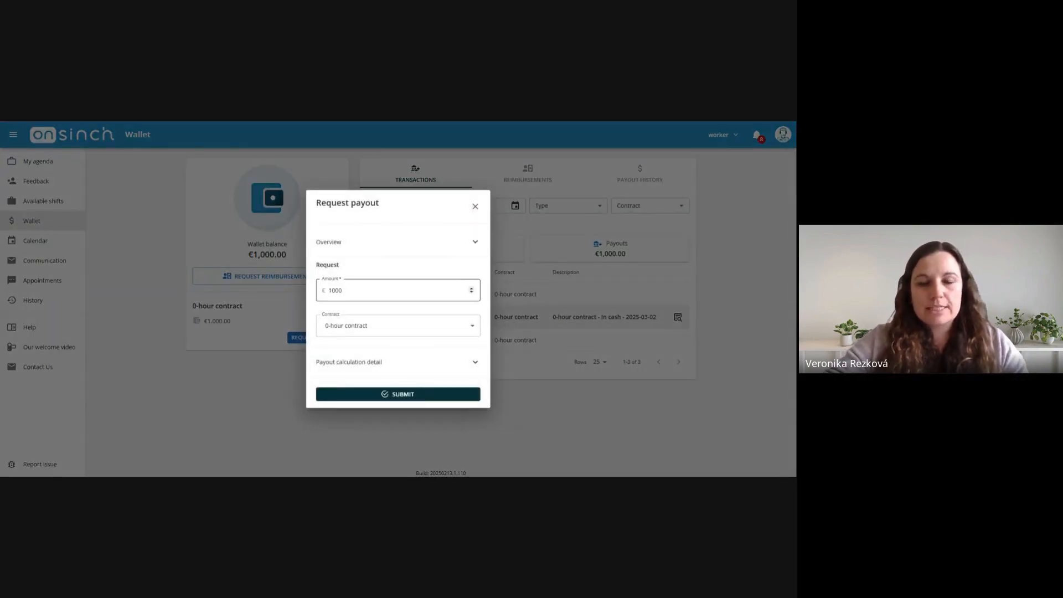
double_click(336, 290)
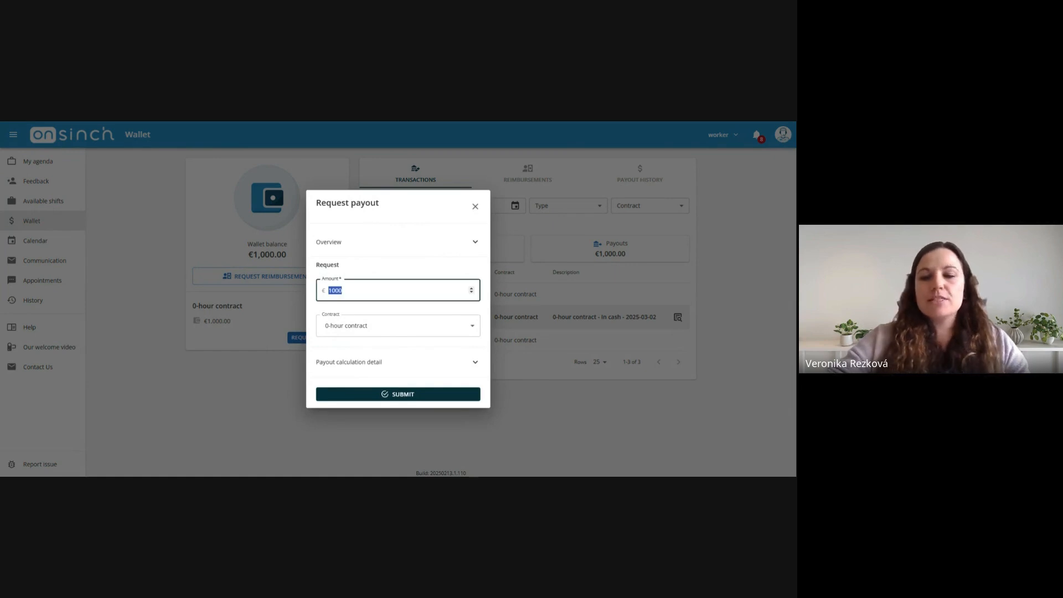
text(500)
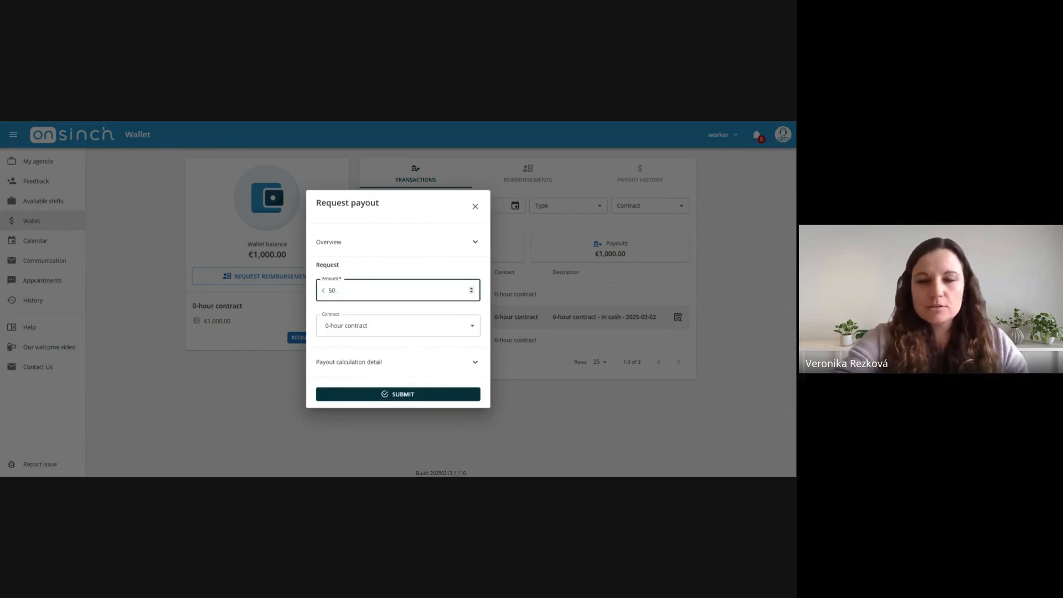
key(BackSpace)
key(BackSpace)
key(BackSpace)
text(200)
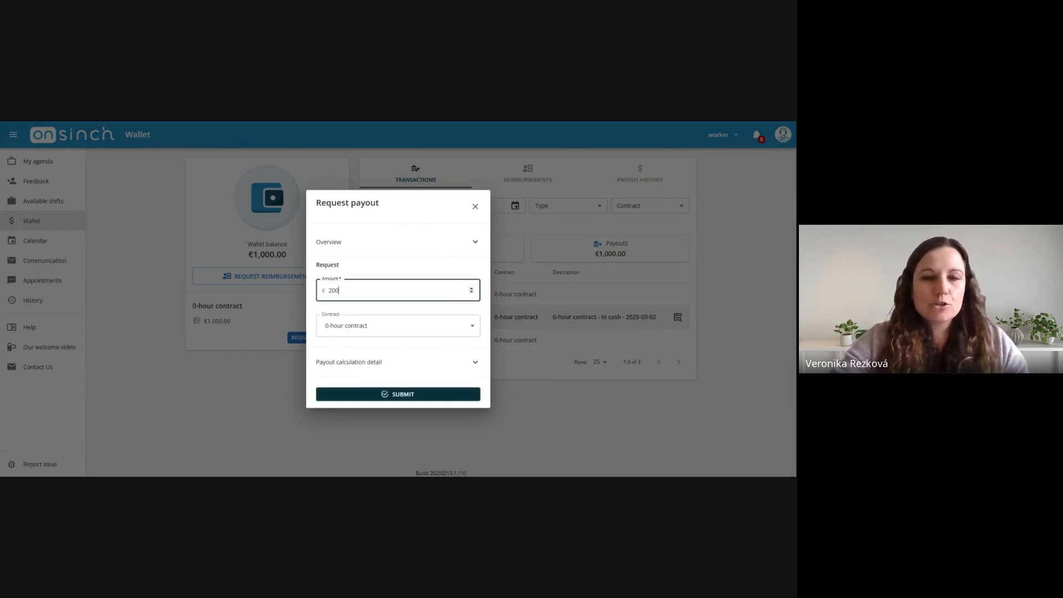
text(0)
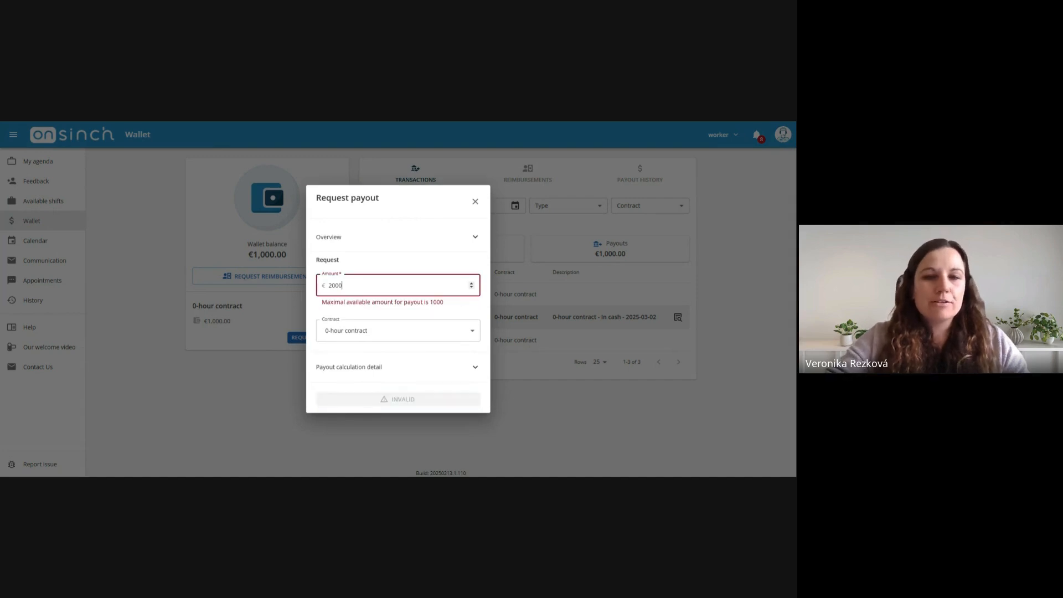
Set the requested payout amount to 1000 and submit the request
key(ctrl+a)
text(1000)
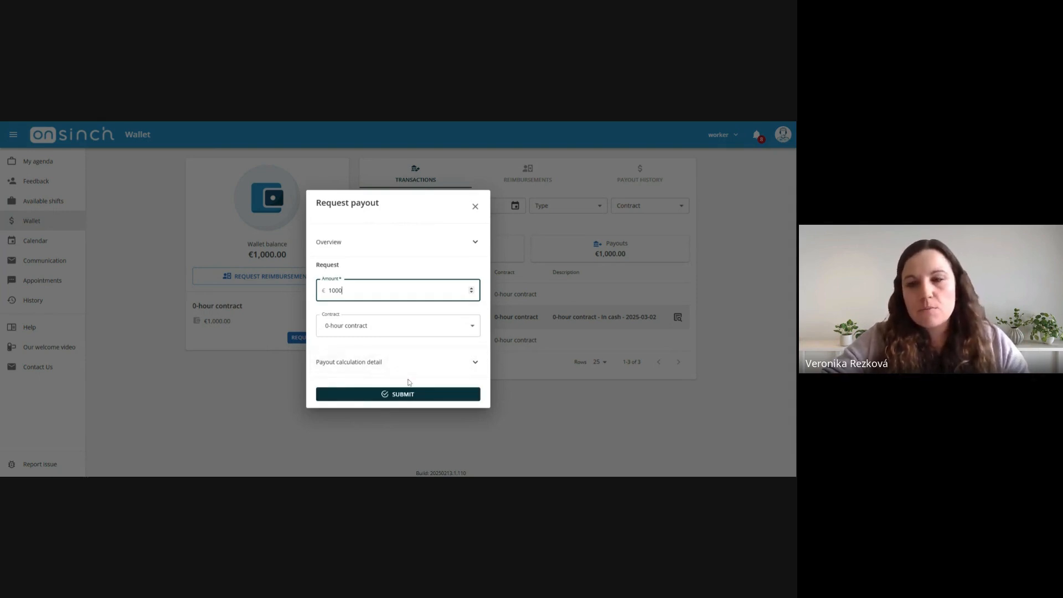
click(402, 397)
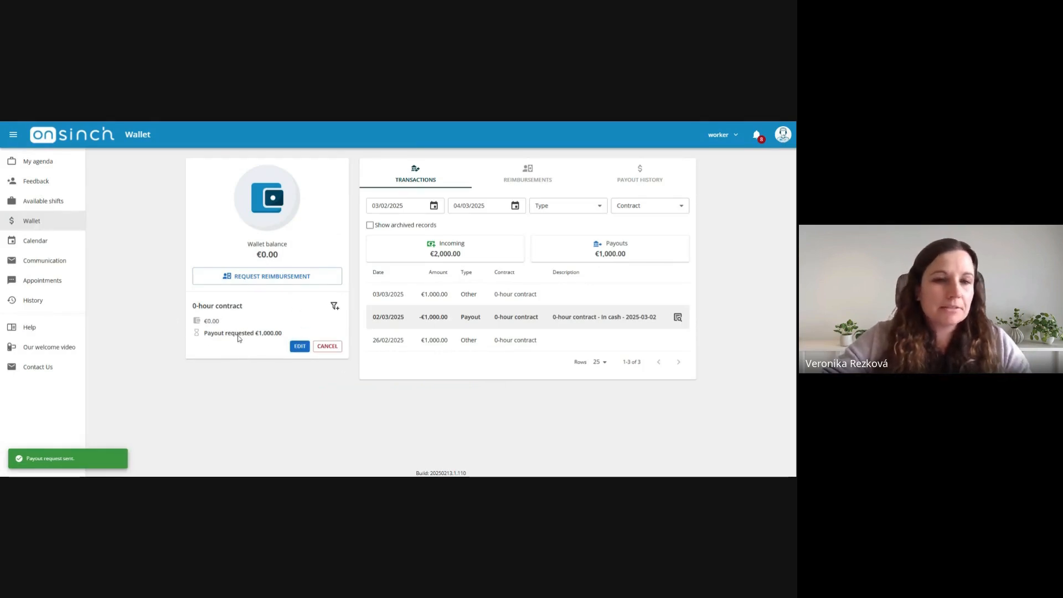
Switch back to the partner role and open the finance payout requests to review the unpaid request
click(722, 142)
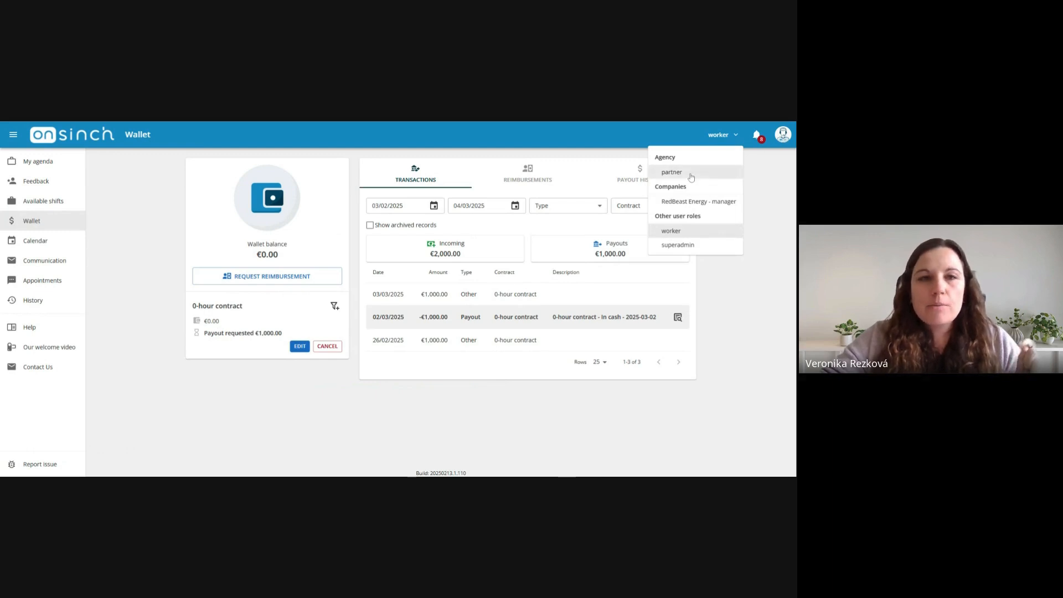
click(671, 173)
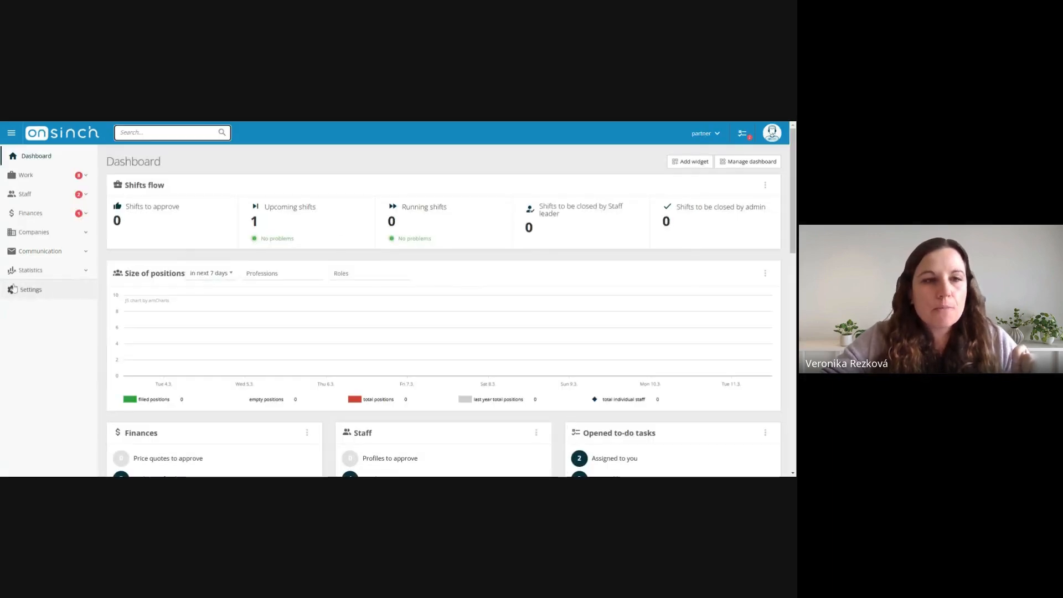
click(69, 217)
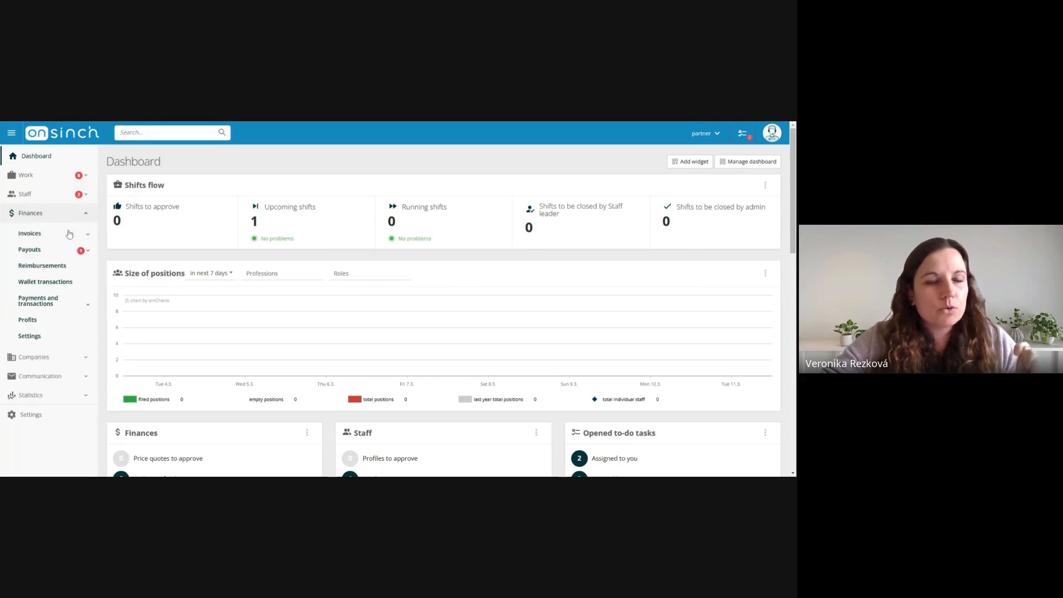
click(60, 252)
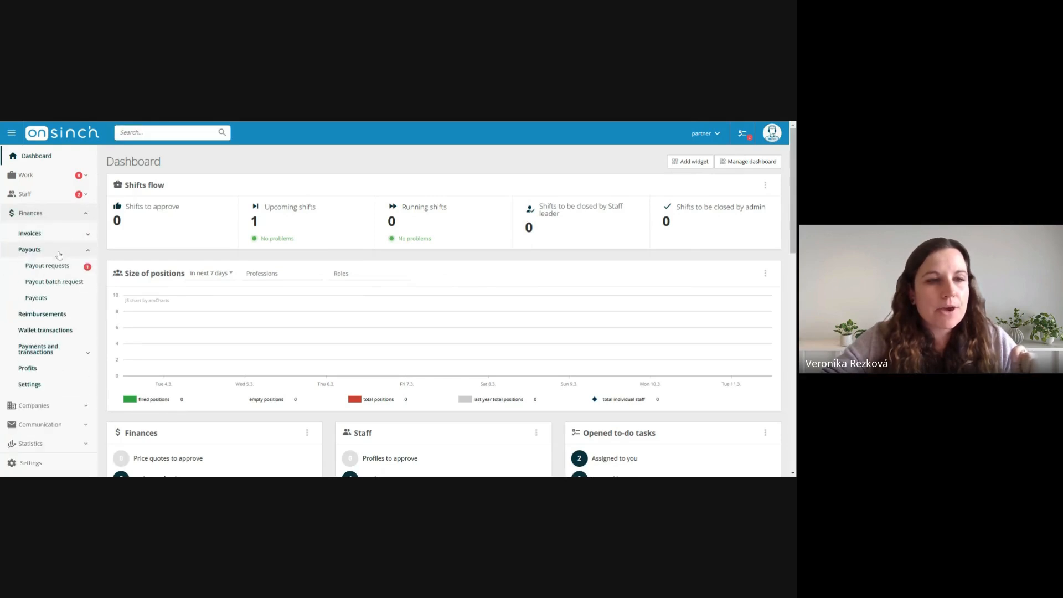
click(59, 270)
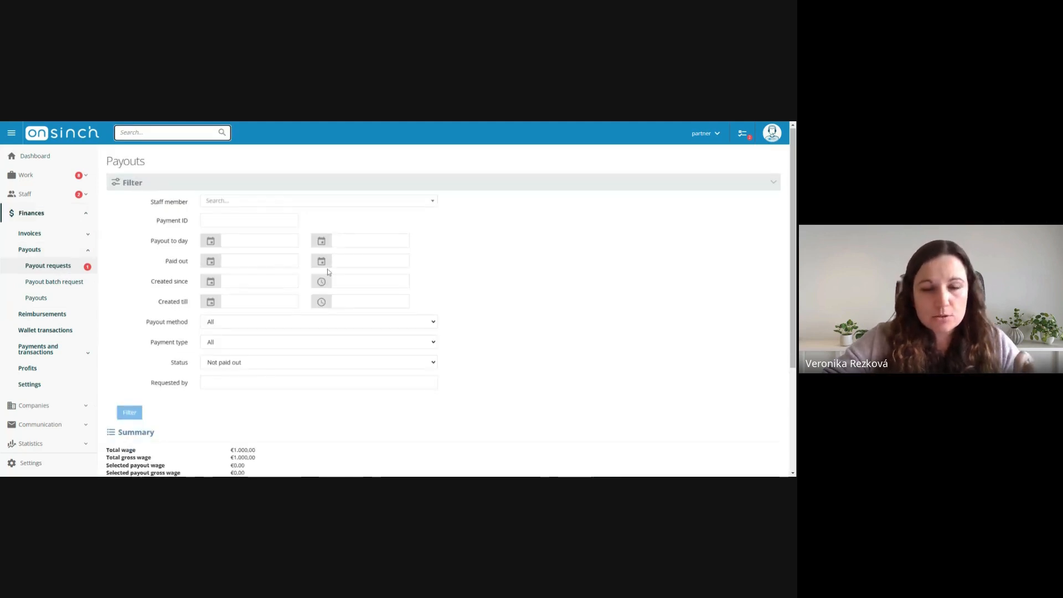
scroll(329, 273, down, 3)
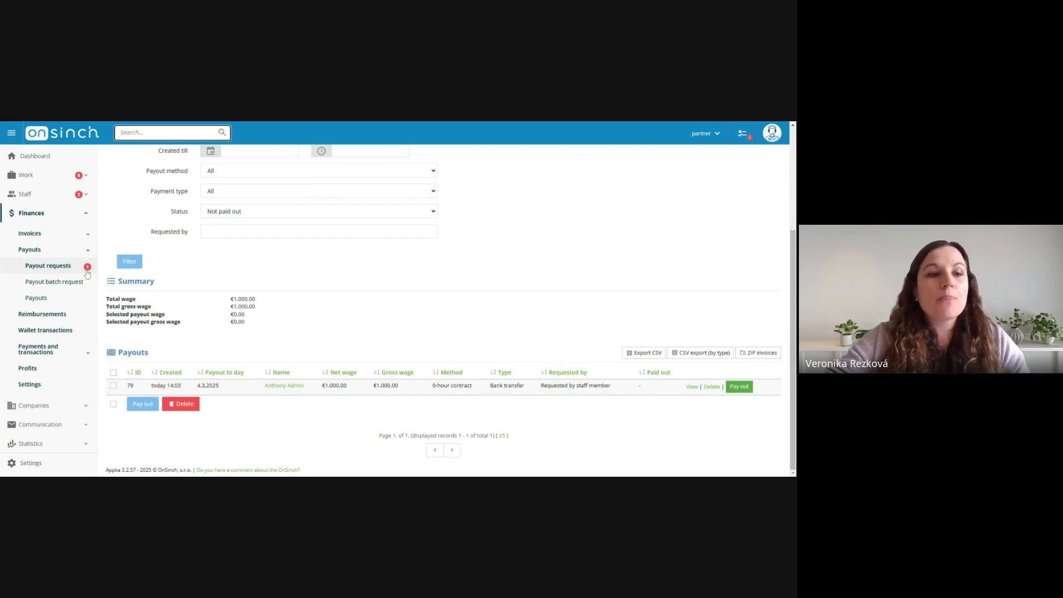
Open the payout batch request and try the 0-hour and Freelance contract payout methods before returning the filter to All
click(61, 285)
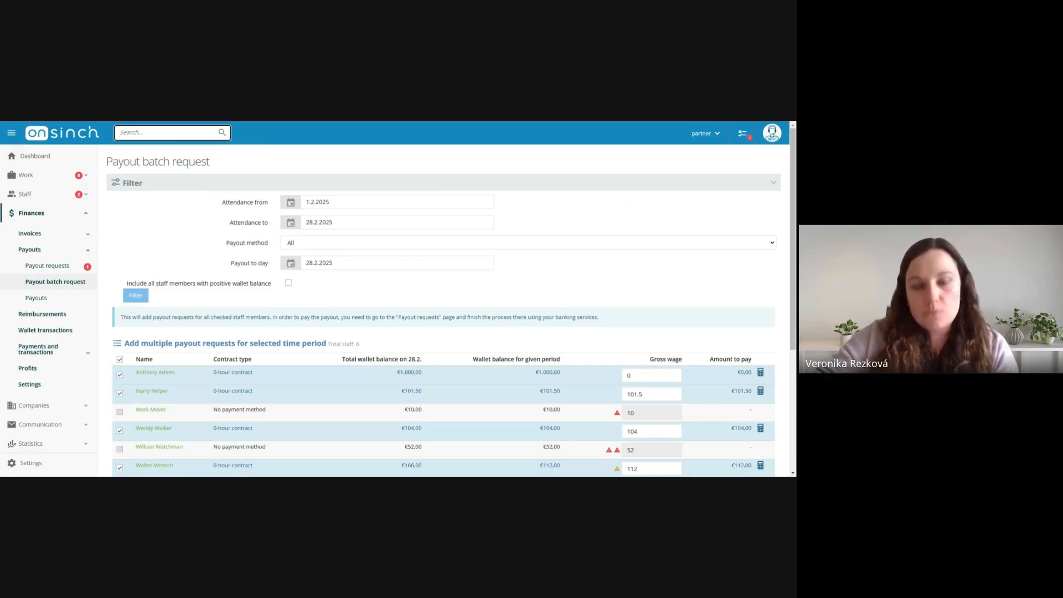
drag(224, 243, 265, 244)
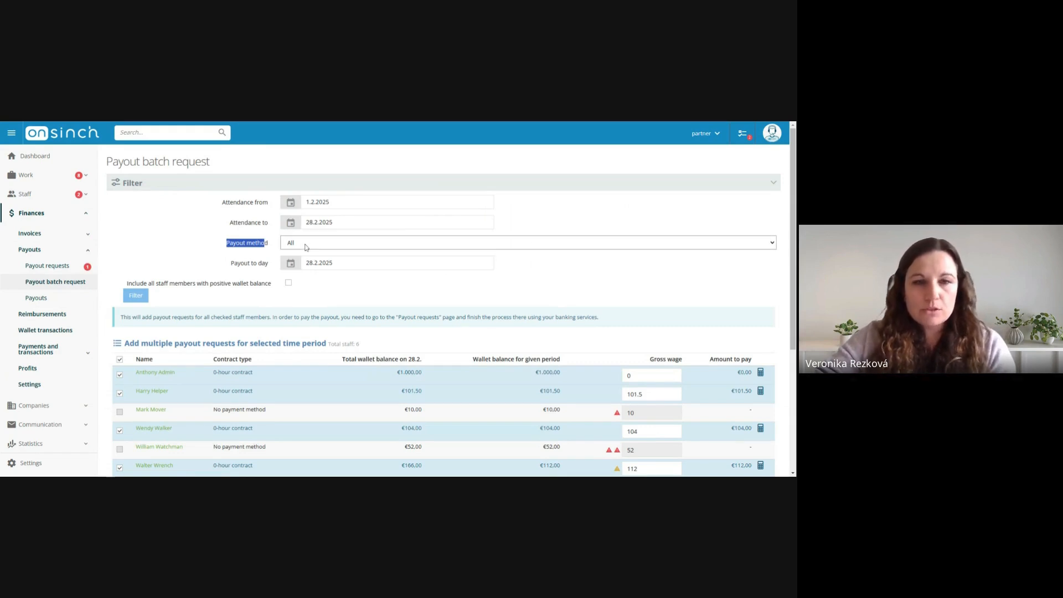
click(309, 264)
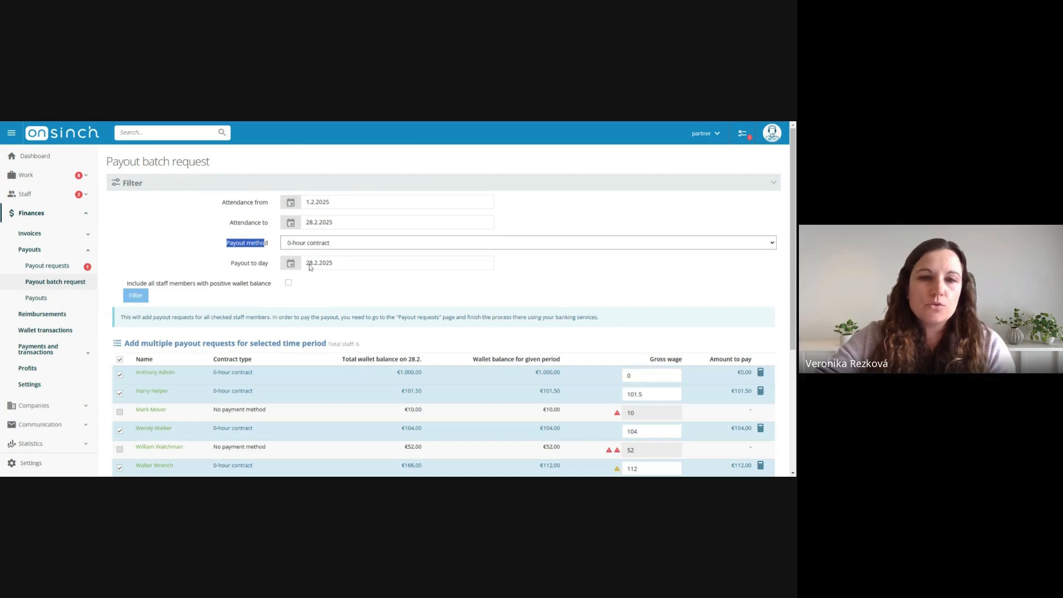
click(318, 281)
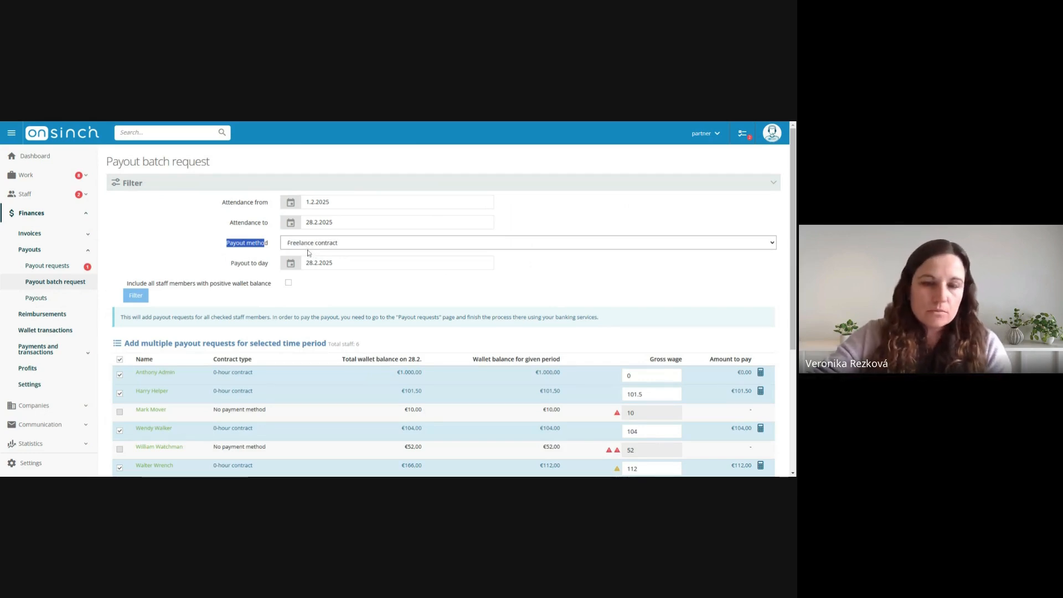
click(310, 256)
click(208, 240)
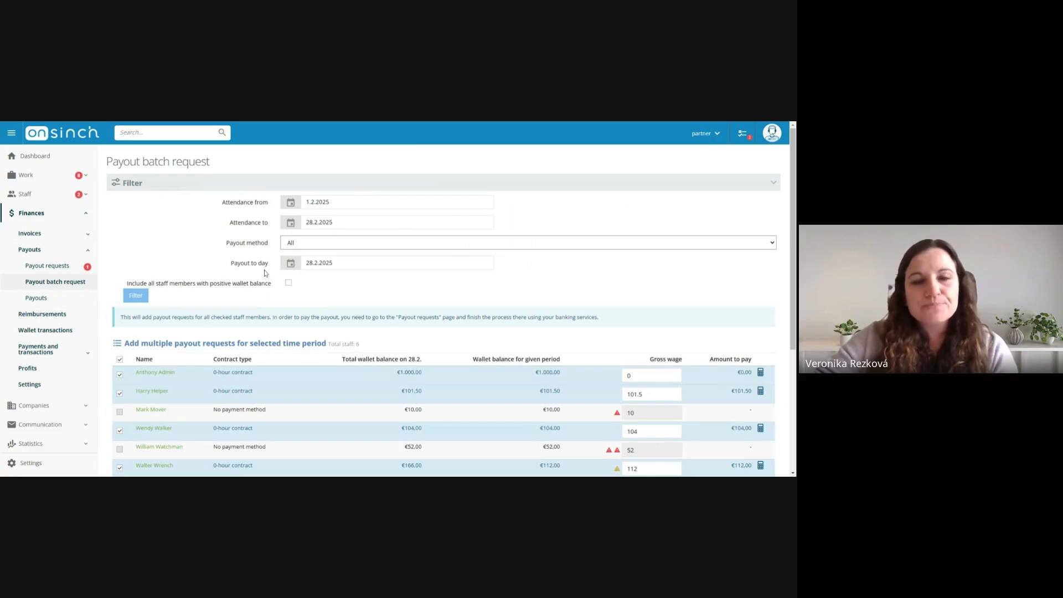
Pick 28.02.2025 as the end of attendance and the payout day, filter the batch, and review the listed staff
drag(230, 263, 269, 266)
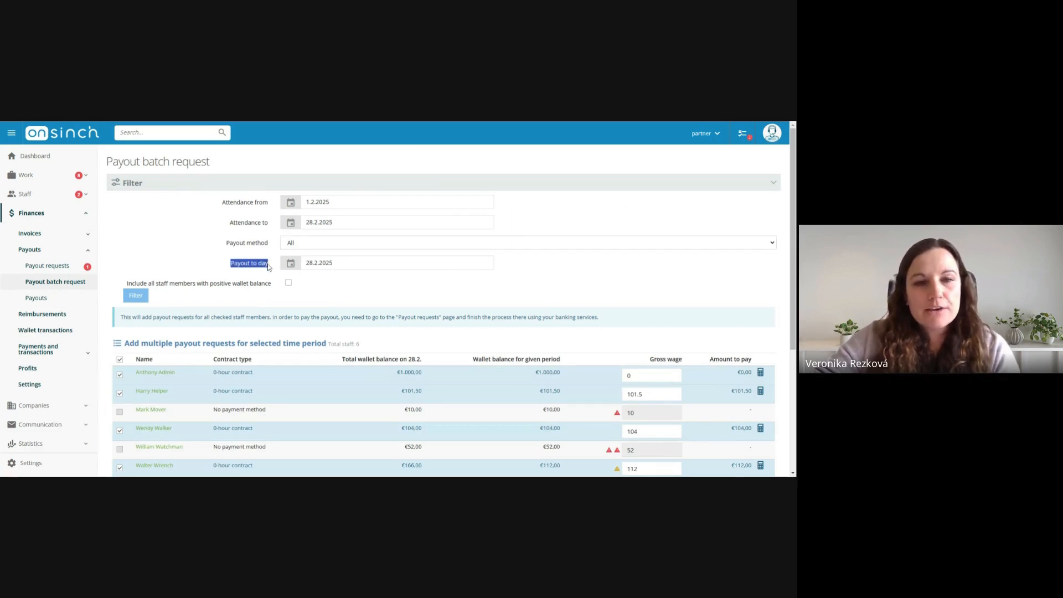
click(211, 264)
click(231, 272)
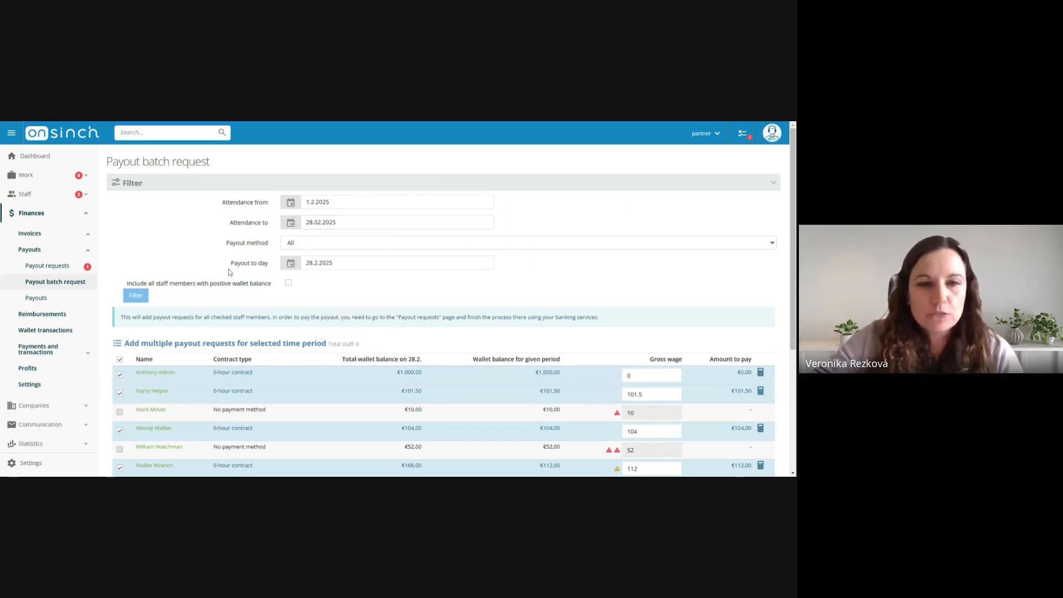
click(352, 268)
click(511, 292)
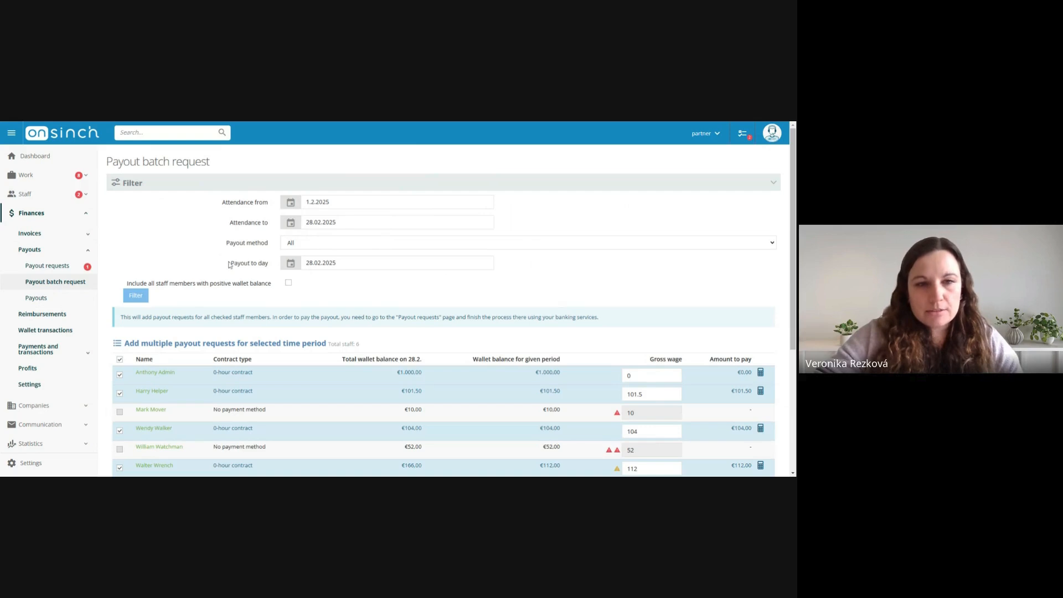
click(310, 264)
click(398, 283)
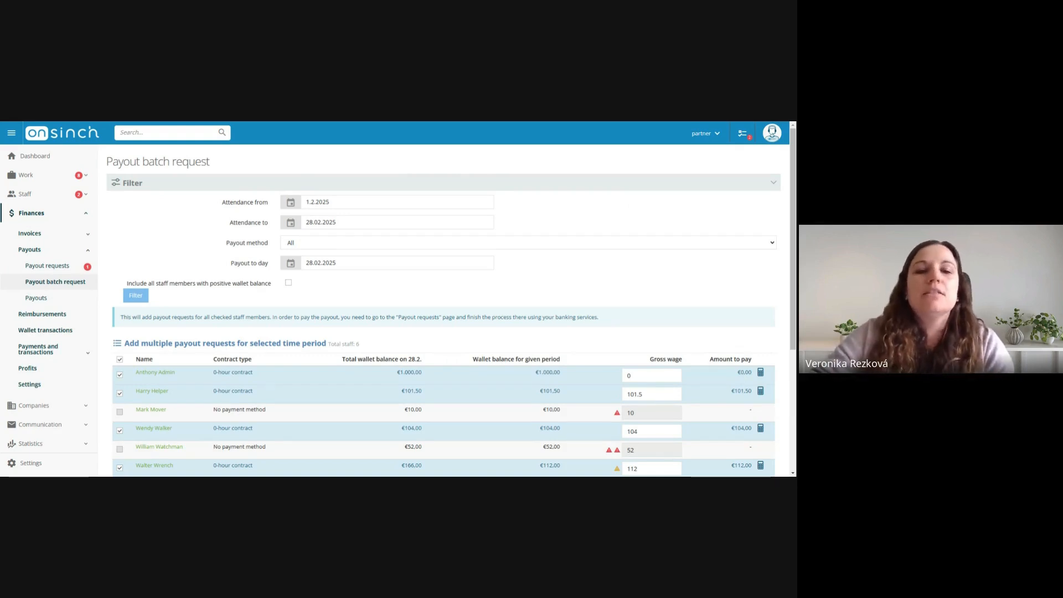
click(144, 295)
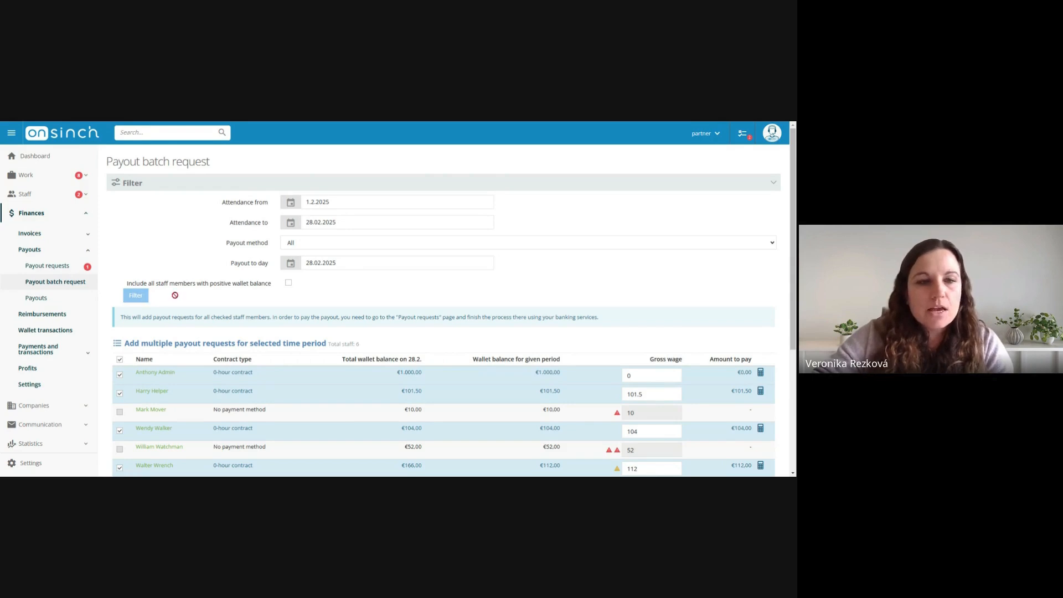
scroll(393, 289, down, 2)
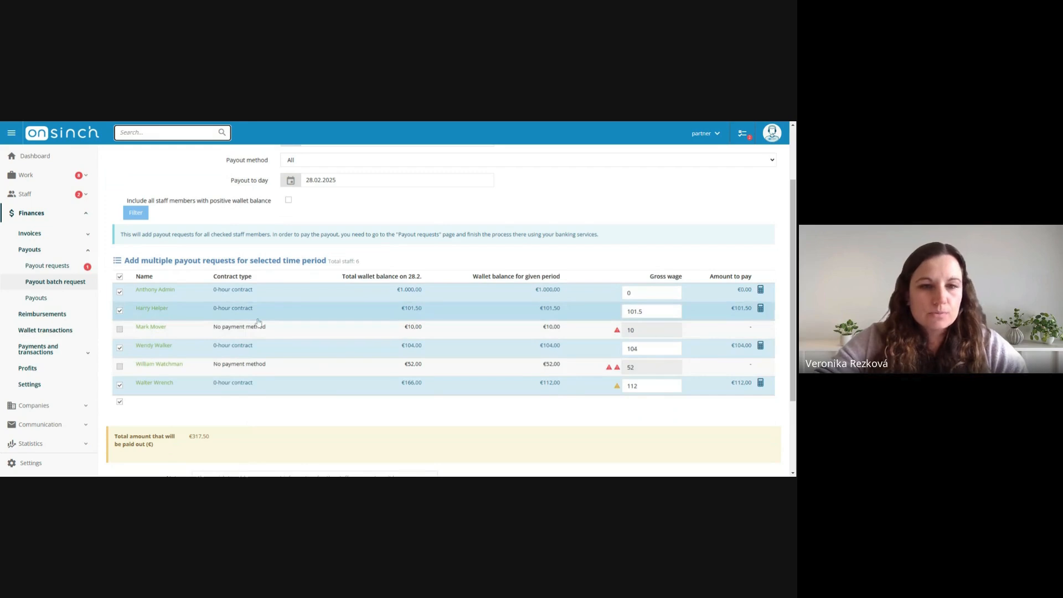
Examine the warning icons on the listed staff, their wallet balances for the period, and the payout type field below the batch
mouse_move(149, 330)
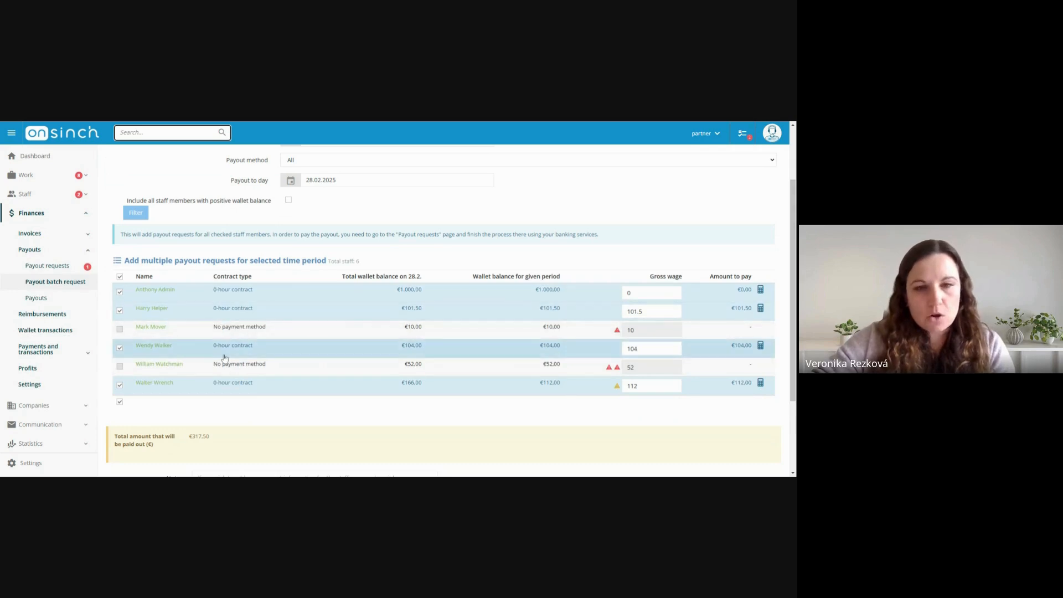
mouse_move(618, 338)
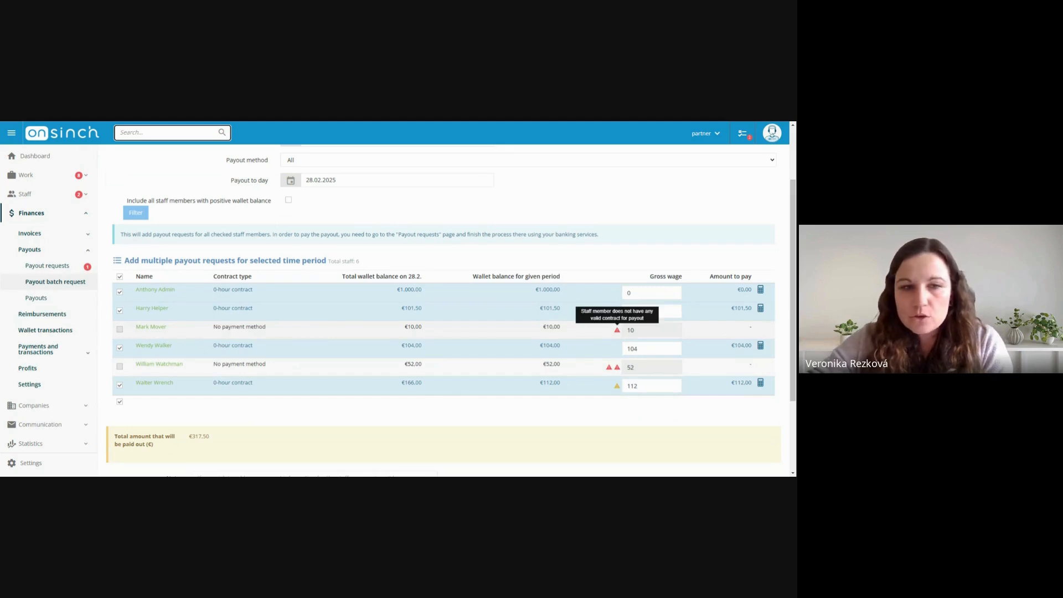
mouse_move(618, 372)
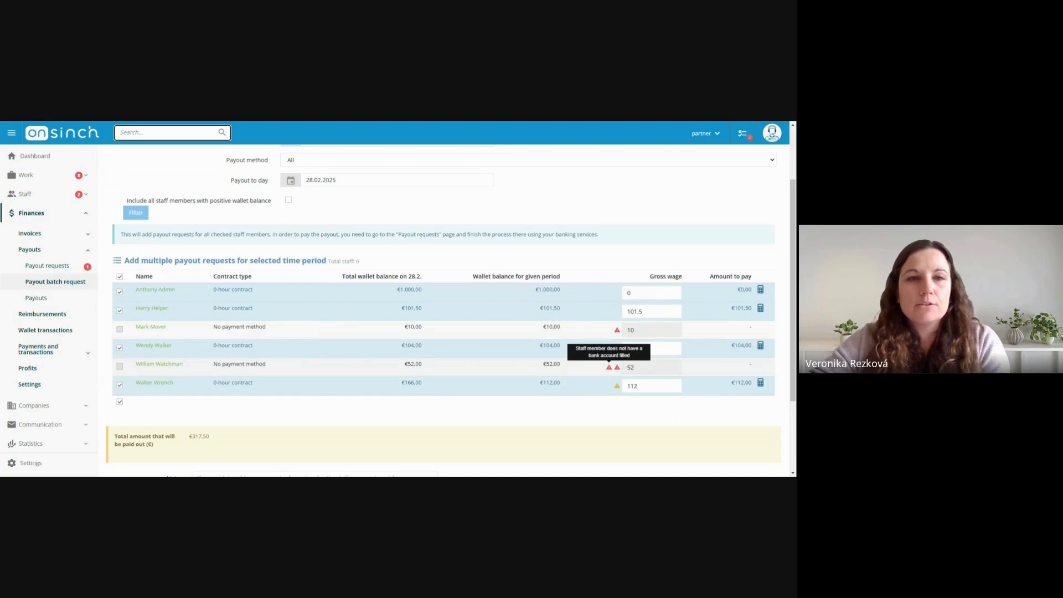
scroll(576, 377, down, 3)
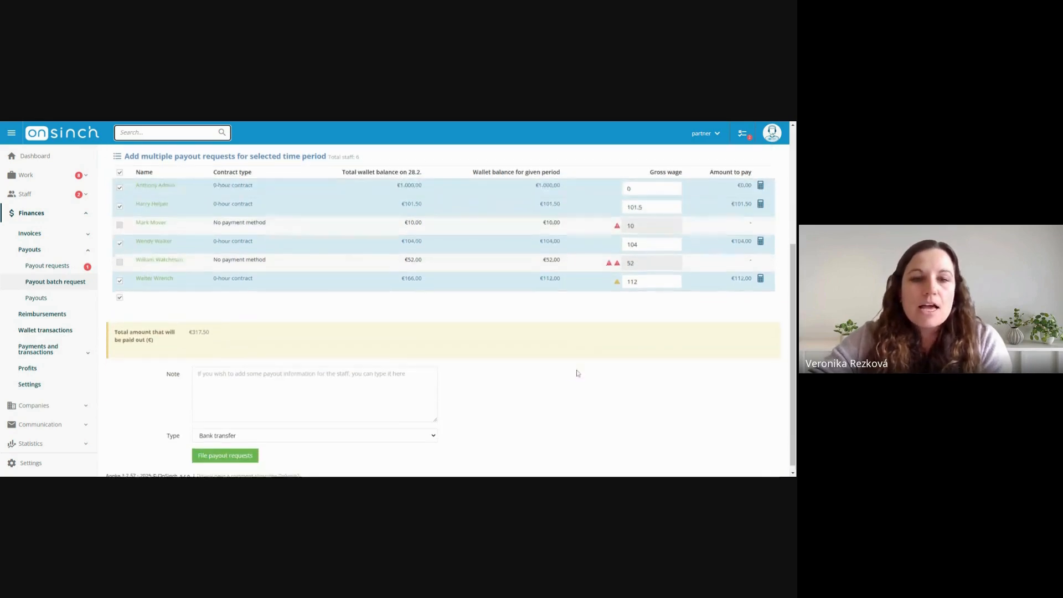
double_click(168, 430)
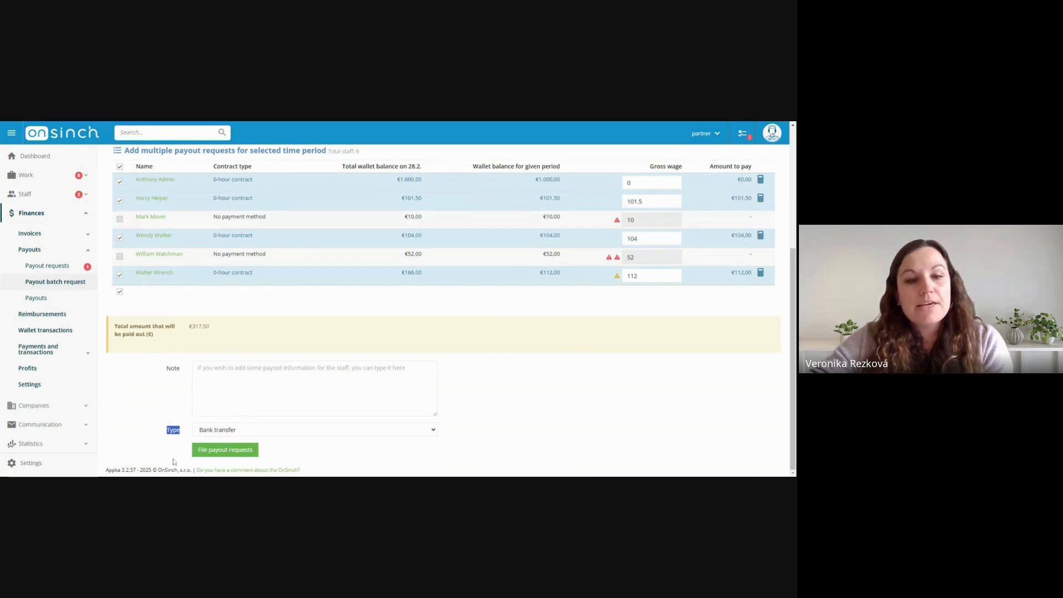
mouse_move(607, 261)
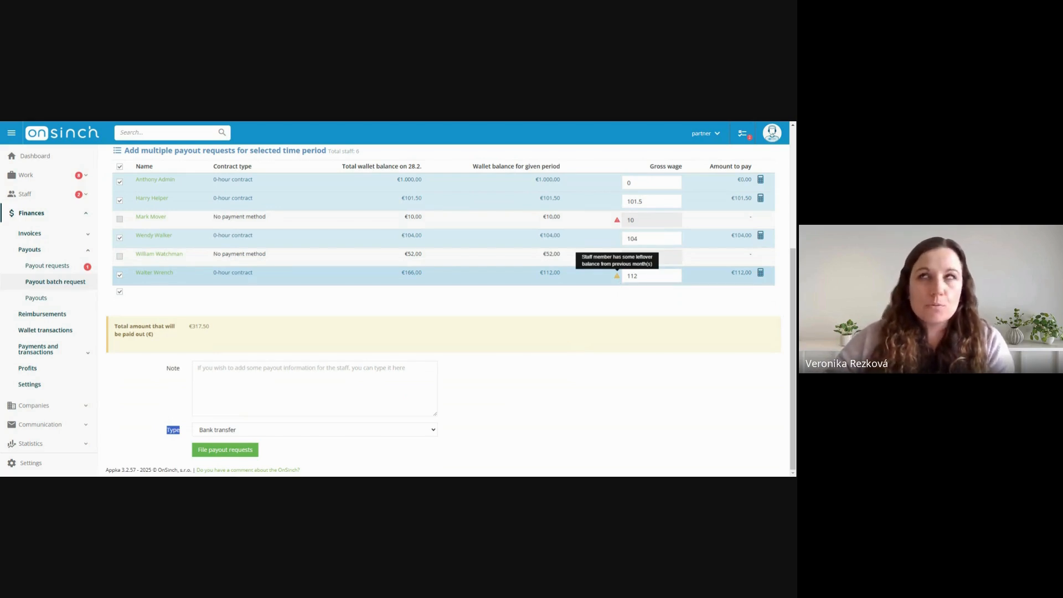
scroll(619, 350, up, 3)
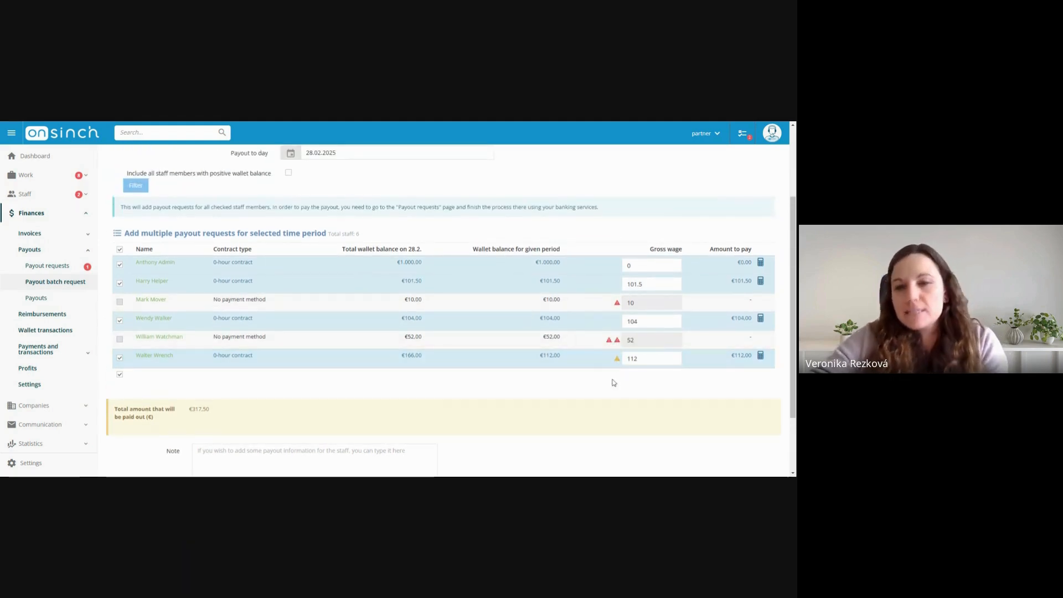
mouse_move(616, 360)
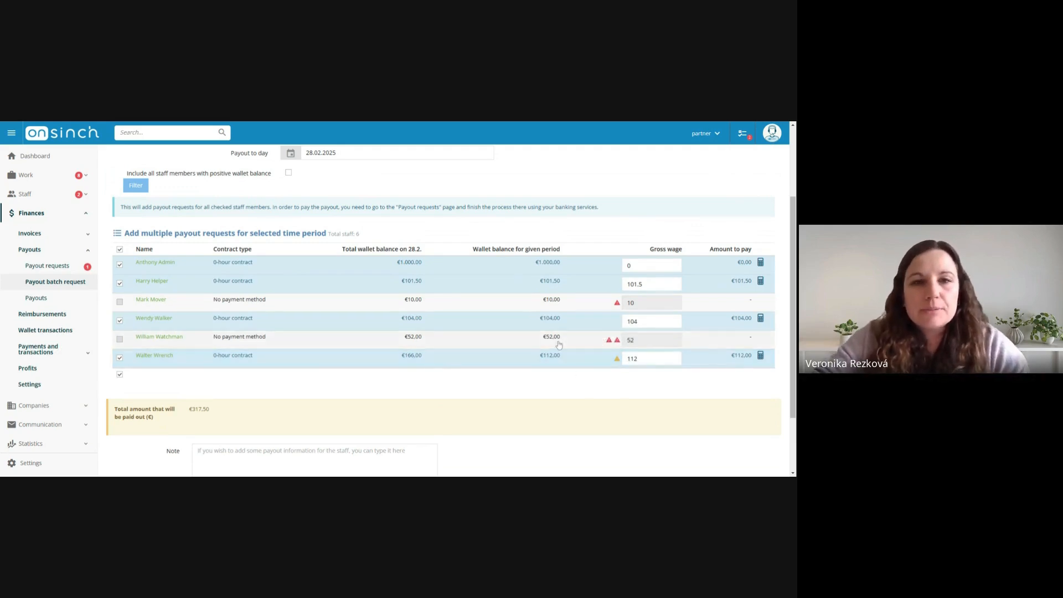
scroll(558, 344, up, 2)
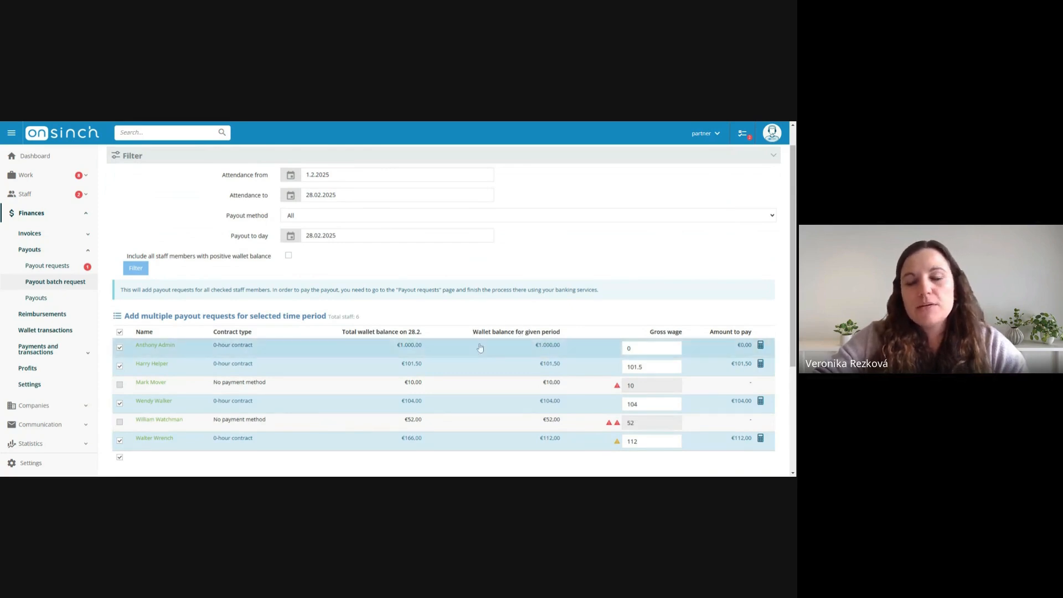
scroll(553, 304, down, 1)
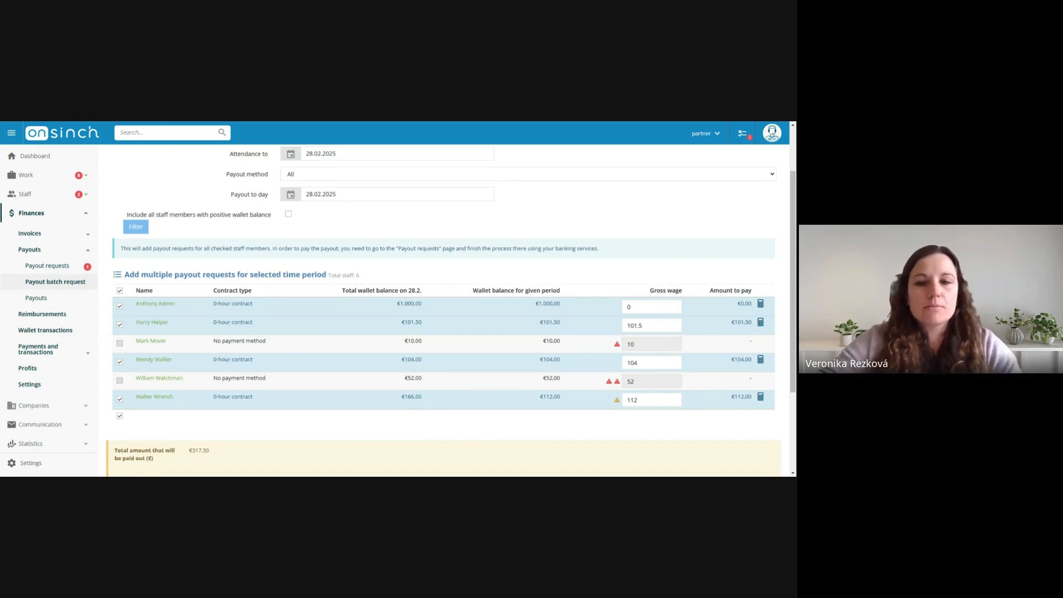
mouse_move(619, 406)
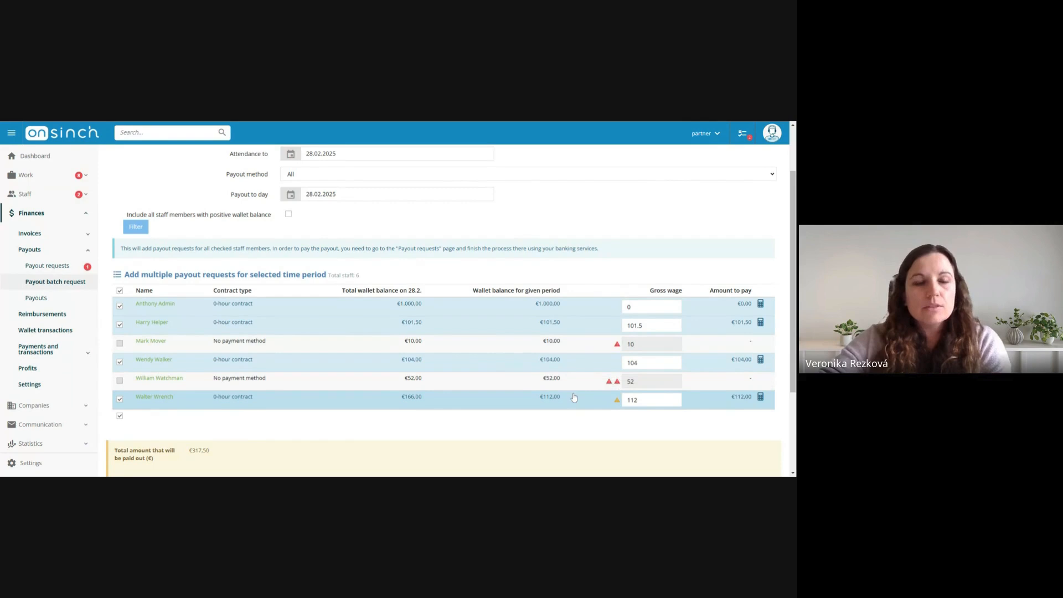
Include all staff members with positive wallet balance and filter the payout batch again
scroll(546, 347, up, 1)
scroll(546, 347, up, 1)
drag(127, 256, 263, 257)
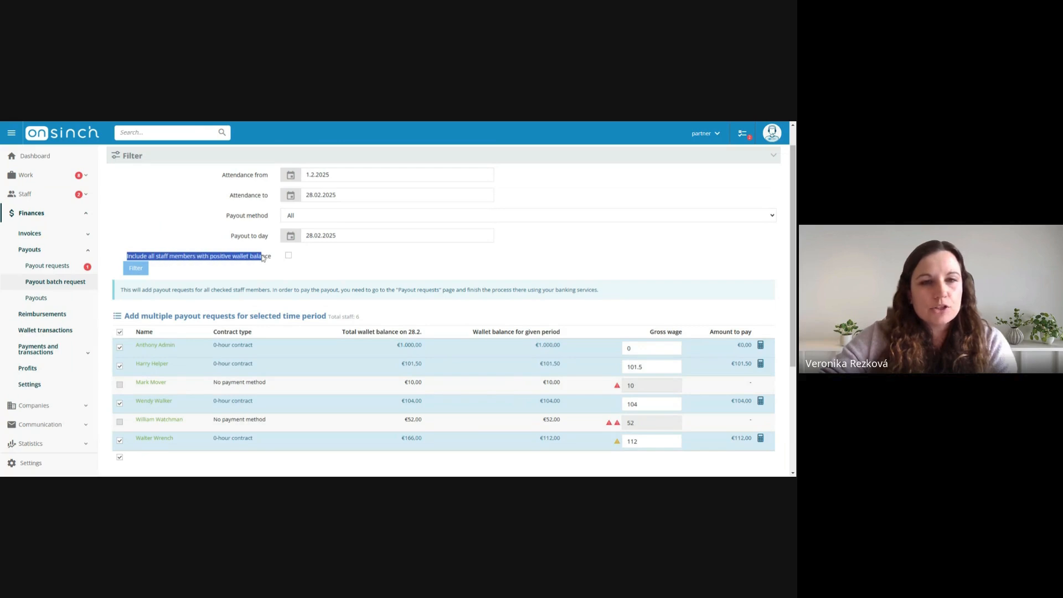
click(245, 259)
click(288, 256)
click(288, 257)
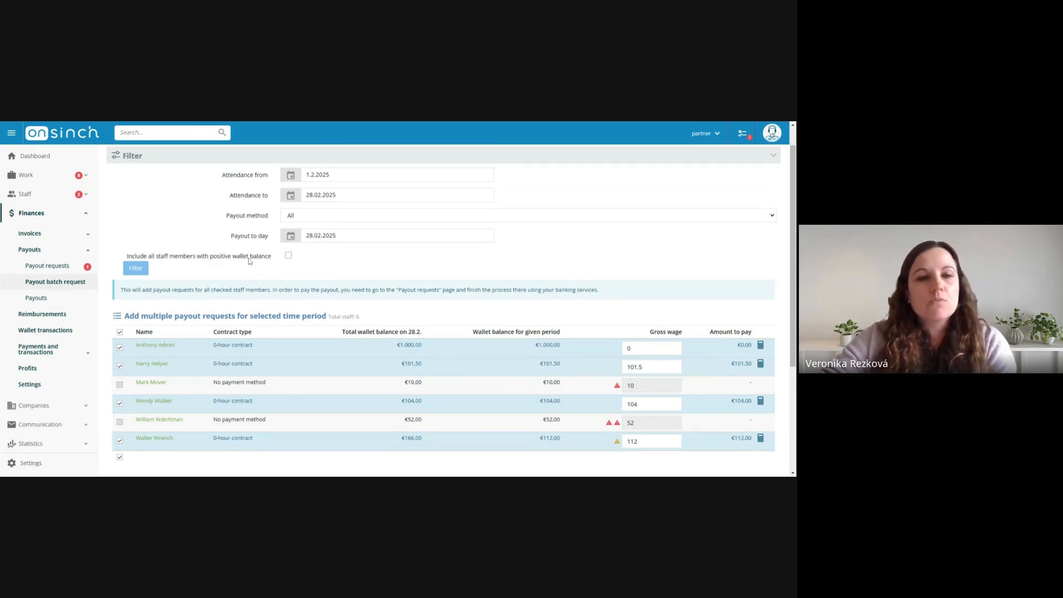
click(288, 257)
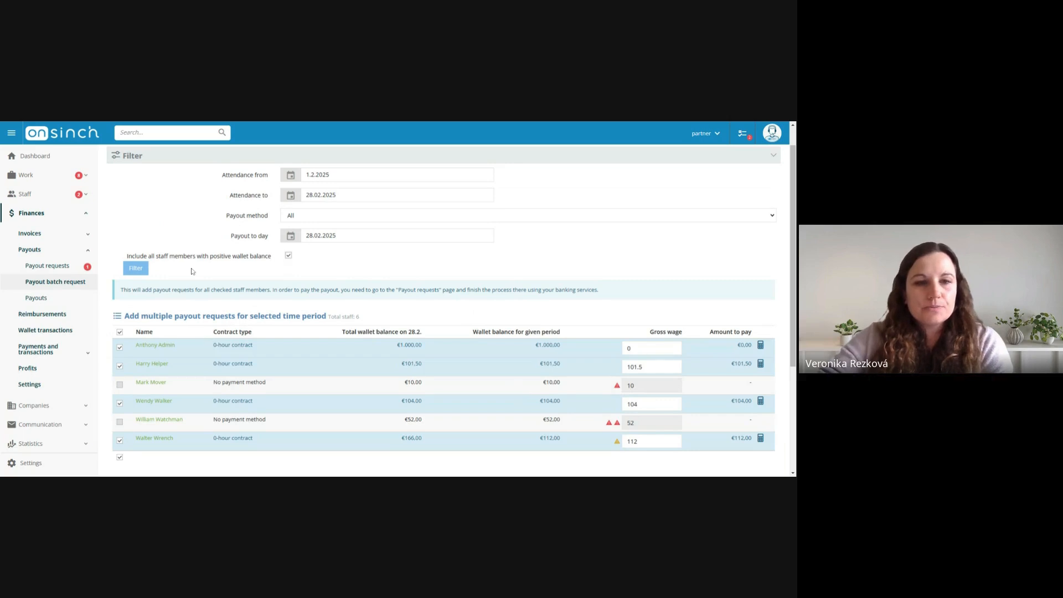
click(143, 270)
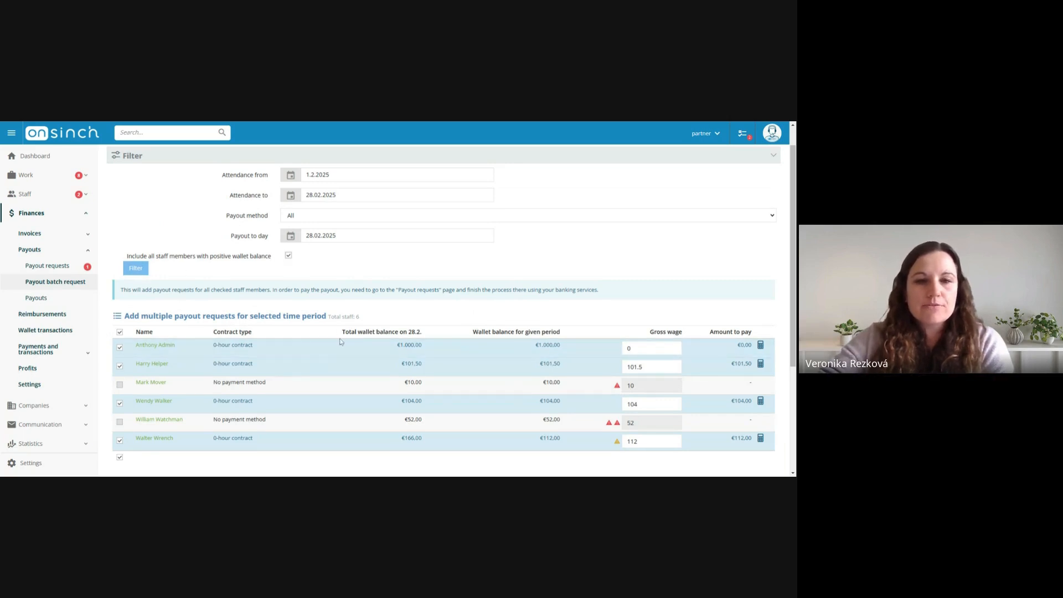
click(138, 271)
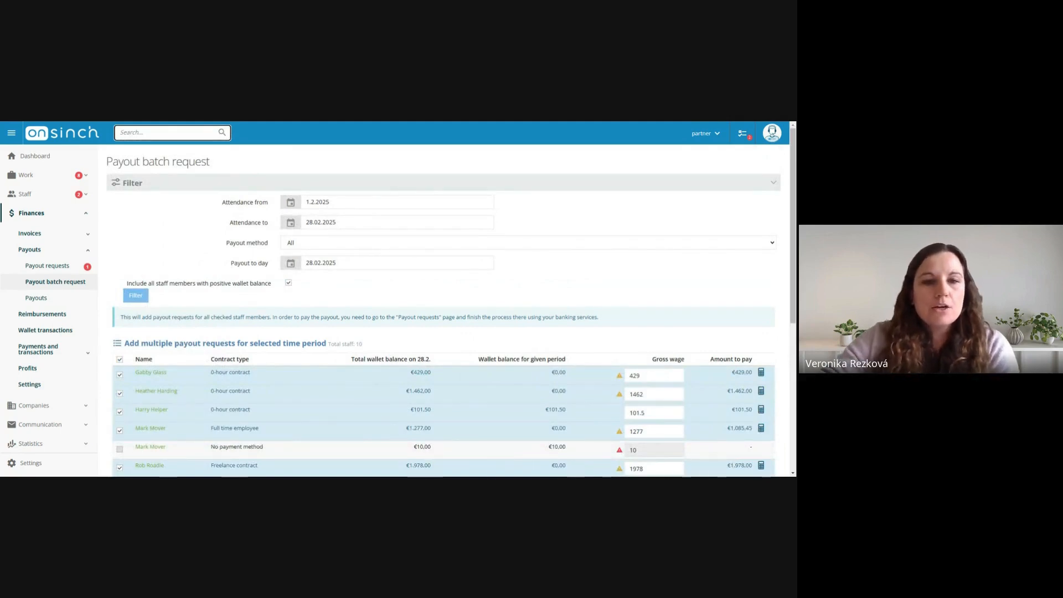
Review the expanded staff list, comparing total wallet balances with the balances for the given period
drag(359, 345, 365, 342)
scroll(354, 261, down, 1)
click(354, 262)
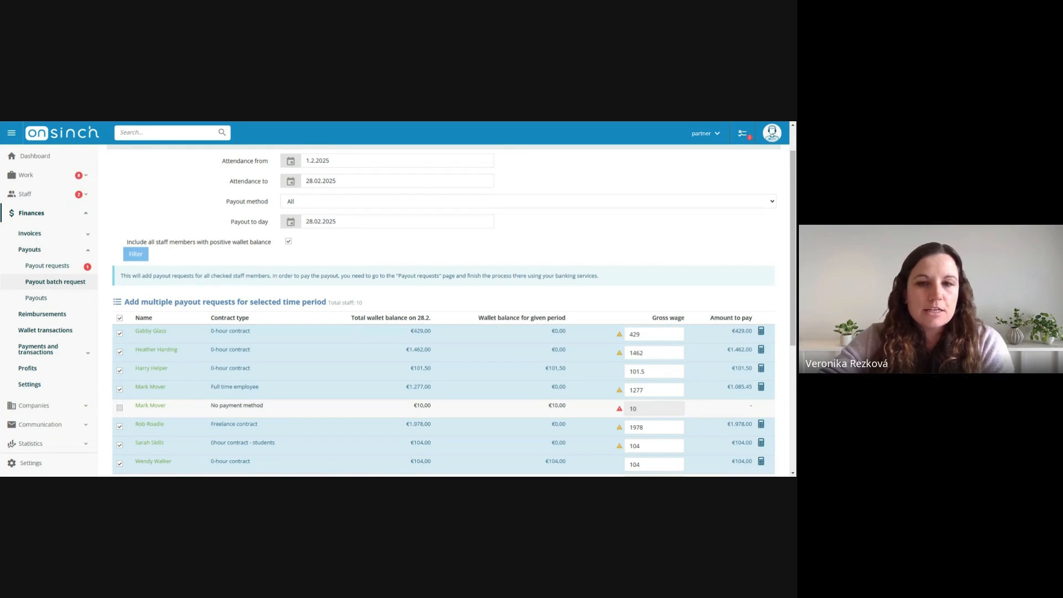
scroll(465, 334, down, 1)
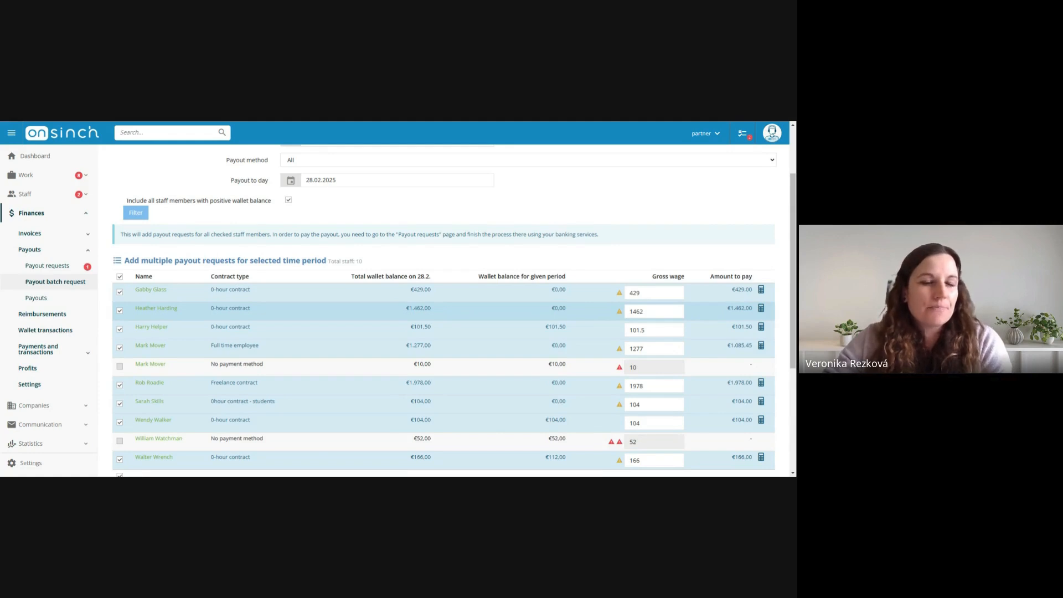
scroll(447, 297, up, 3)
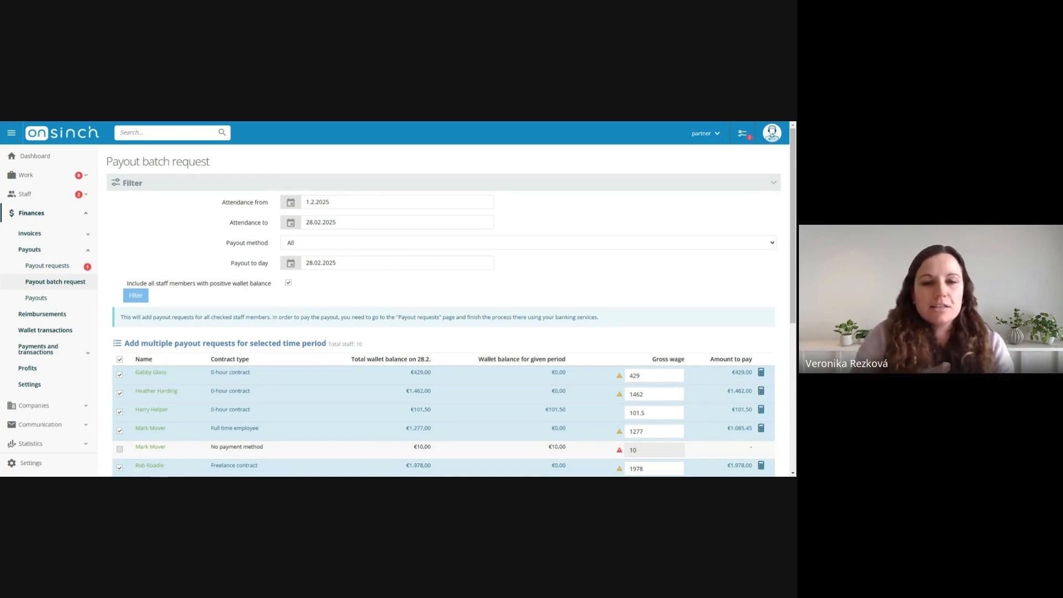
Clear the option to include all positive-balance staff and inspect the warnings for staff without a payment method and the batch total
click(288, 283)
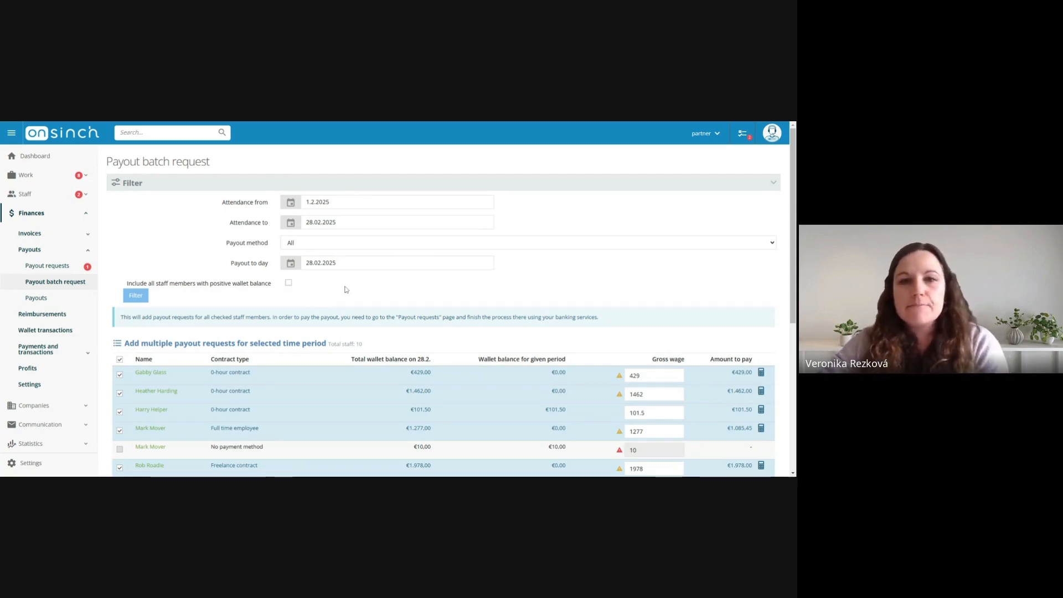
scroll(371, 289, down, 1)
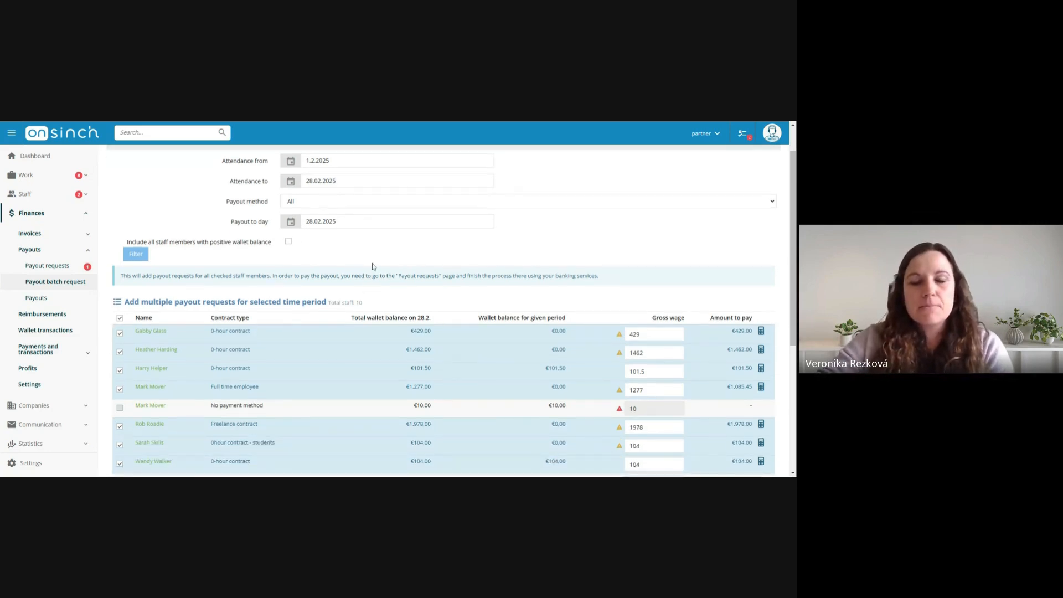
scroll(372, 268, down, 2)
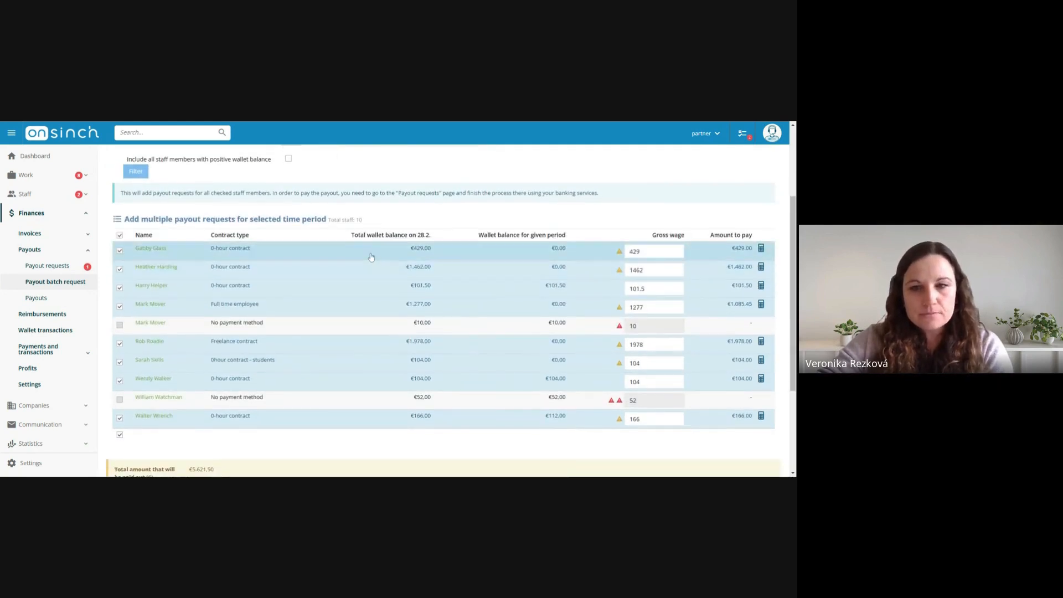
scroll(370, 256, up, 1)
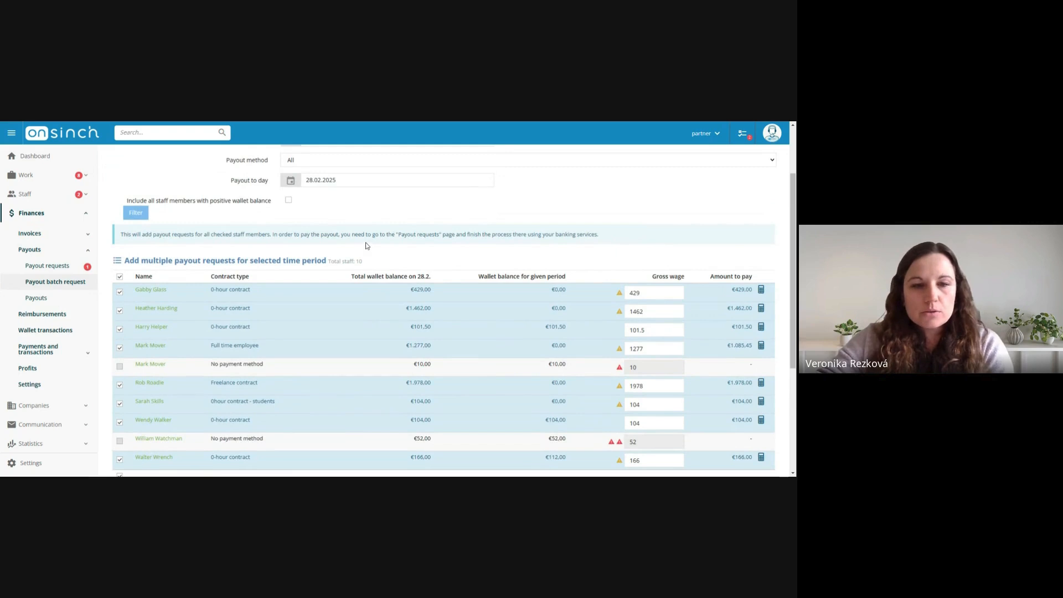
scroll(365, 245, down, 1)
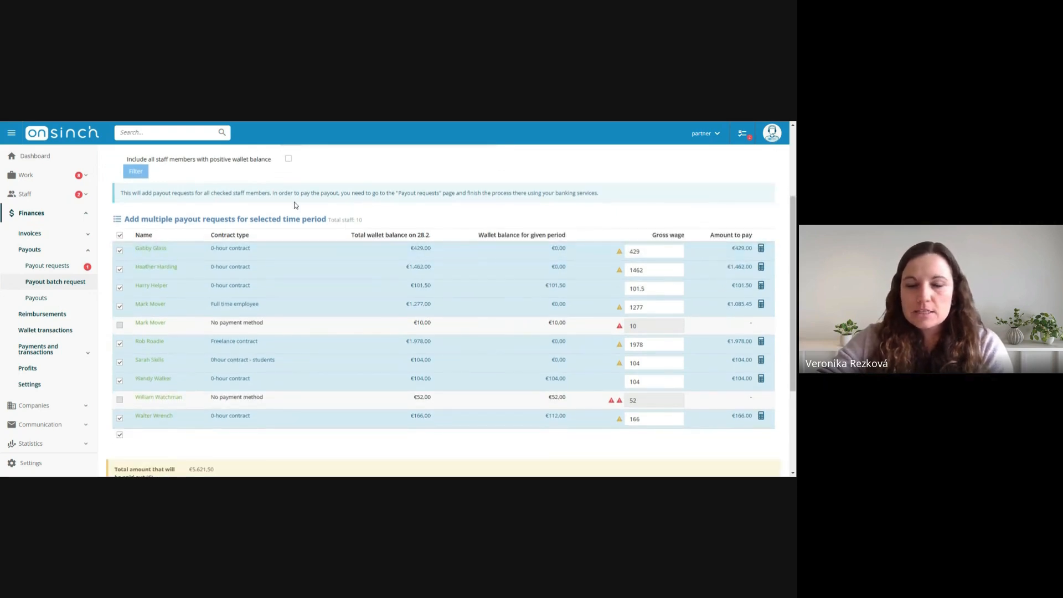
scroll(282, 228, down, 3)
scroll(280, 228, up, 1)
mouse_move(146, 241)
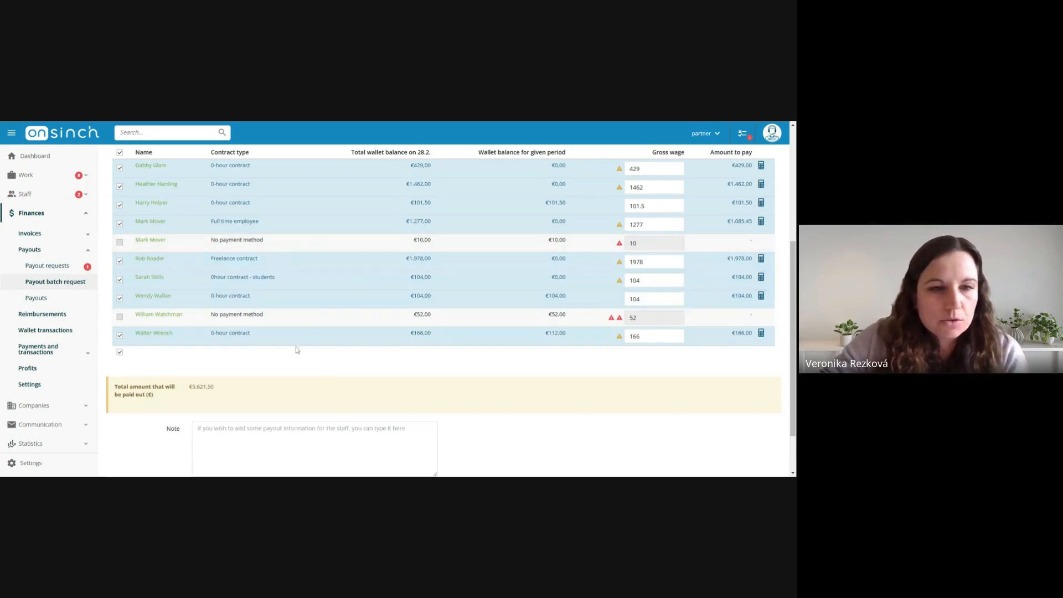
mouse_move(611, 323)
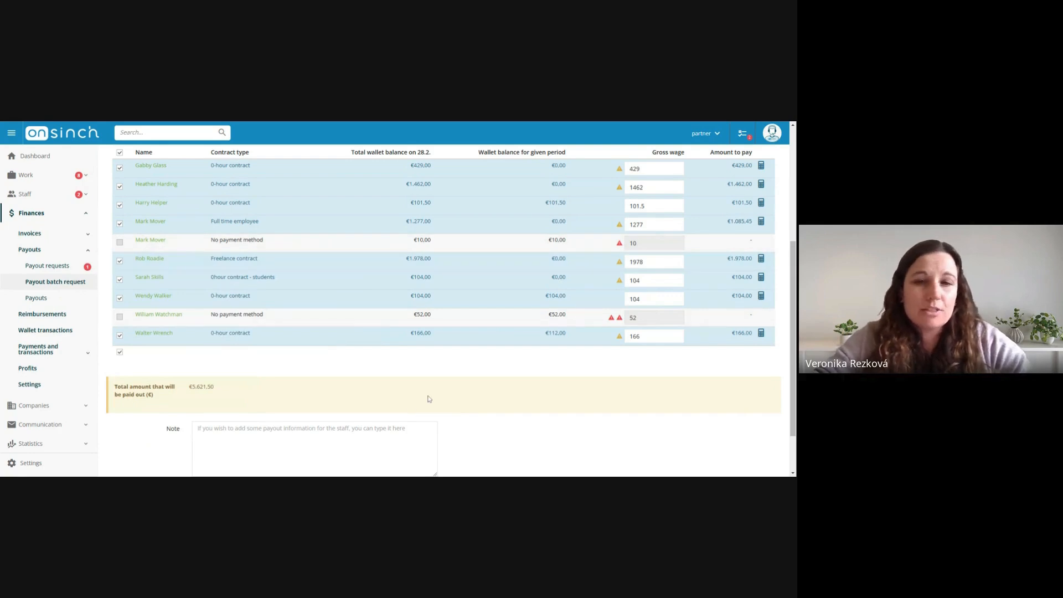
scroll(428, 397, down, 1)
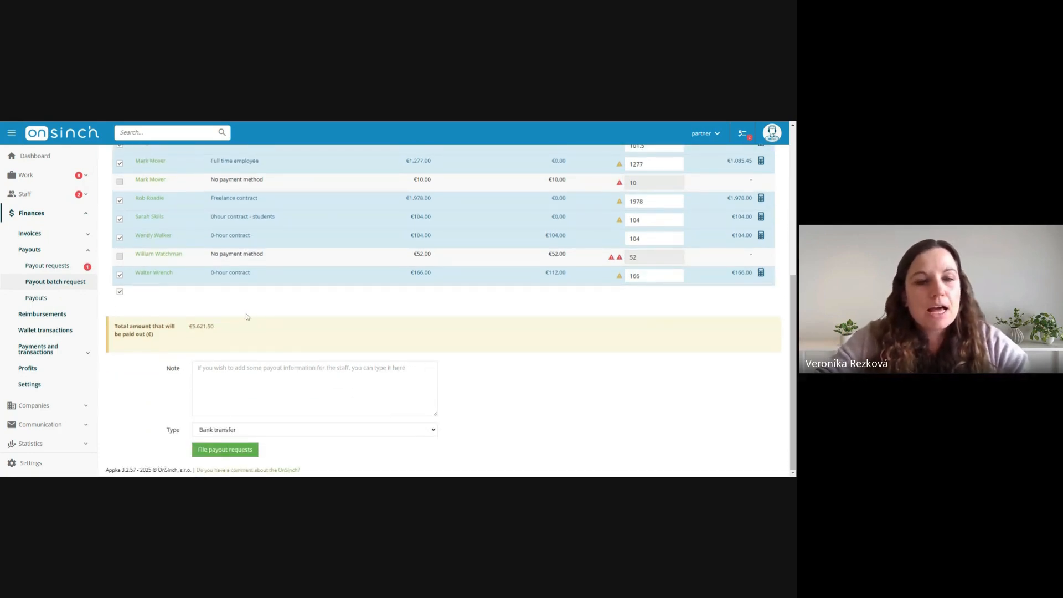
Enter "Payouts for Ferbuary" as the note for the batch payout requests
click(197, 368)
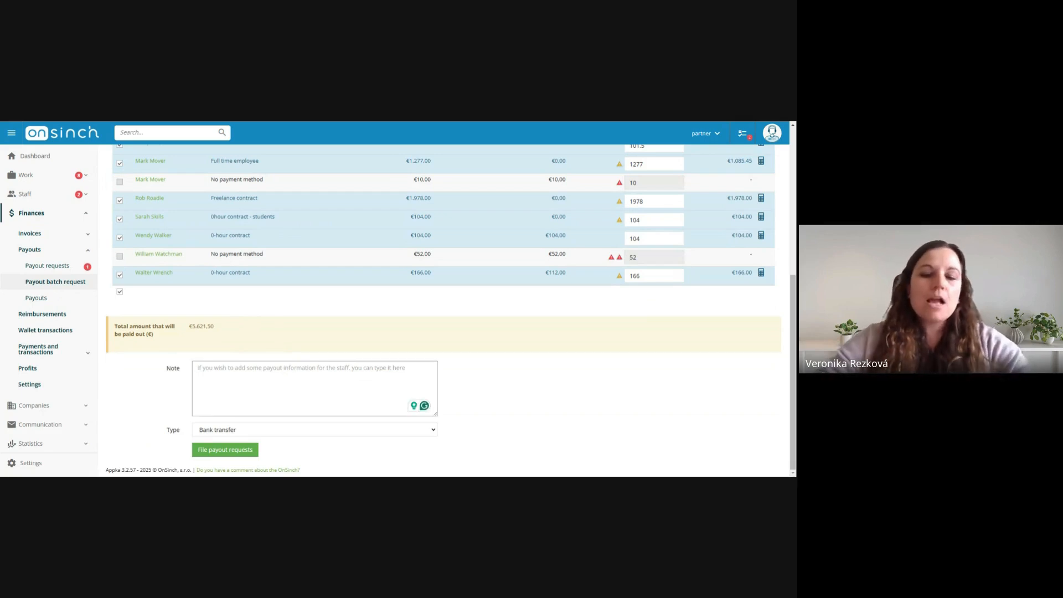
text(pa)
key(BackSpace)
key(BackSpace)
key(BackSpace)
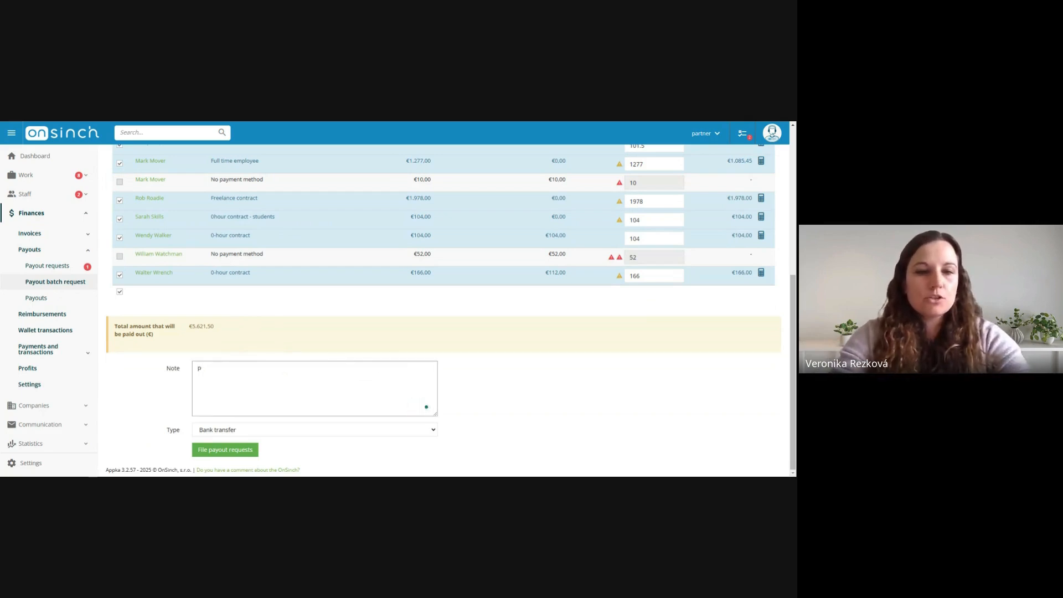
text(Payout)
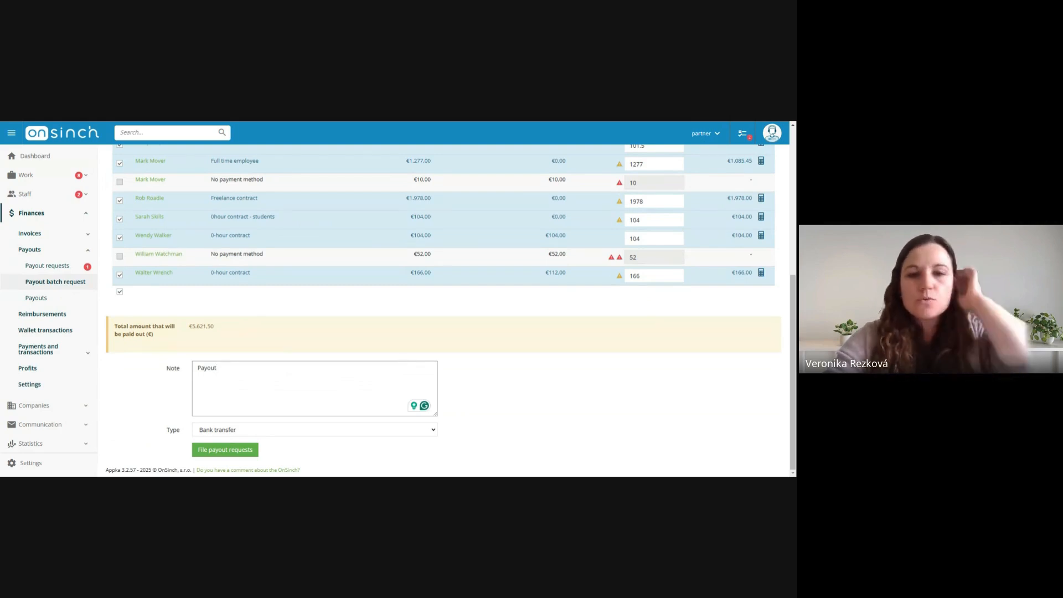
text(s for Ferbuary.)
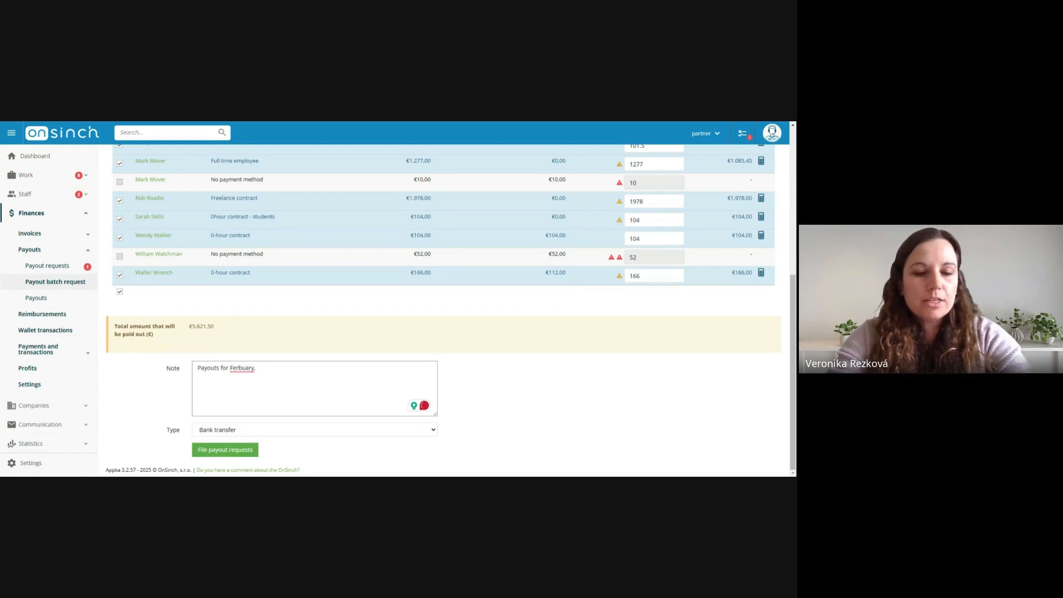
text(wiht)
key(BackSpace)
key(BackSpace)
key(BackSpace)
key(BackSpace)
key(BackSpace)
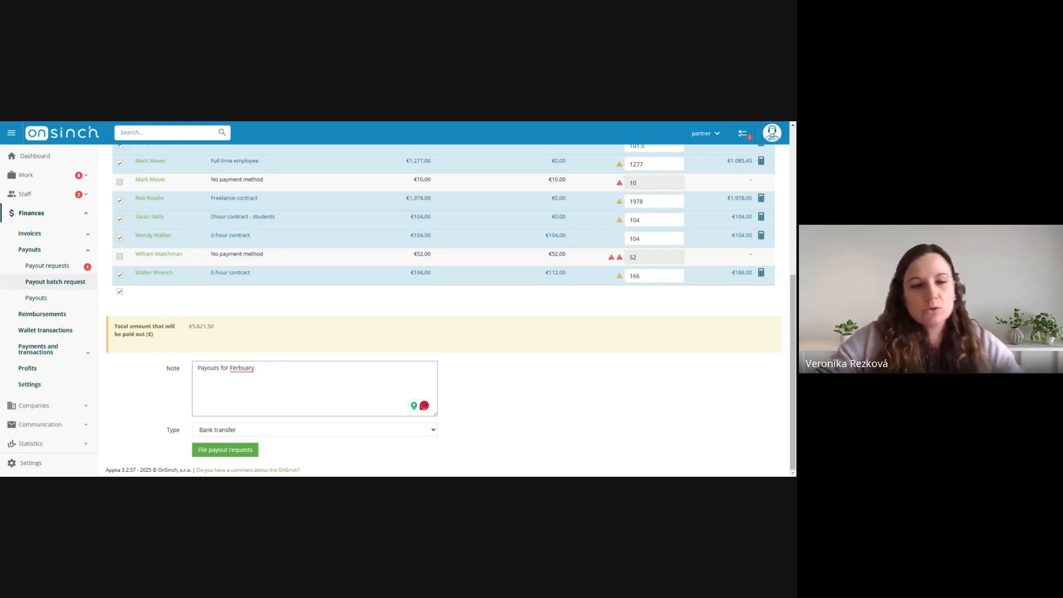
Try to file the batch payout requests by bank transfer and read the message shown above the filter
click(218, 454)
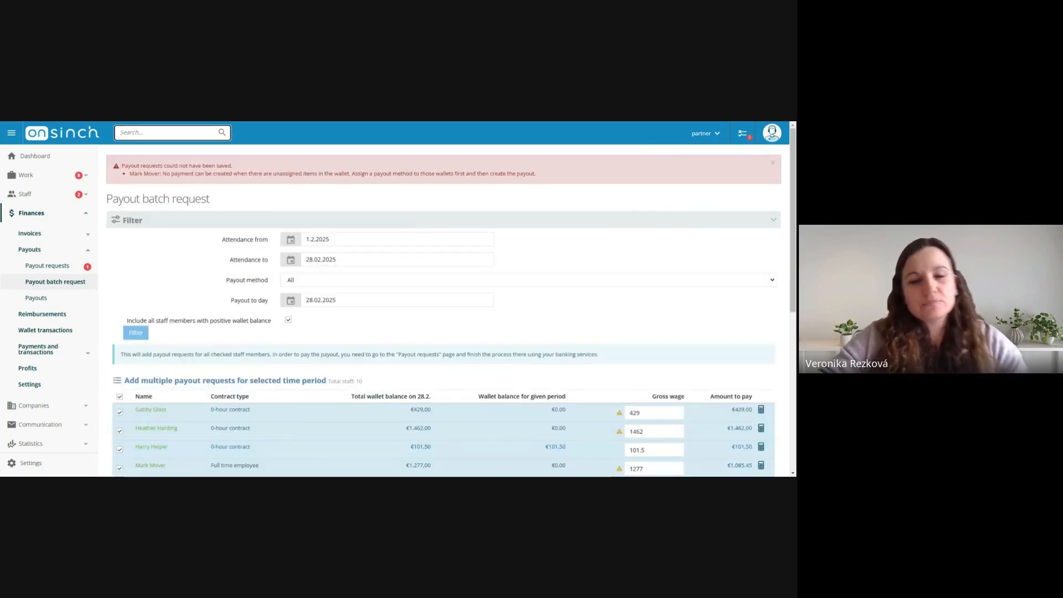
drag(133, 174, 307, 174)
click(302, 174)
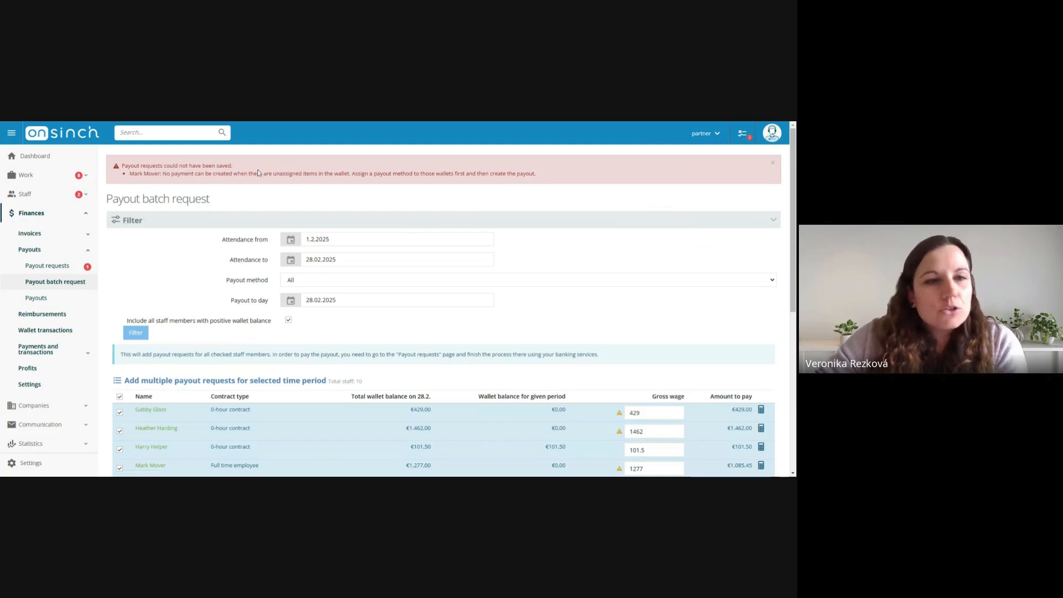
drag(133, 174, 342, 174)
click(342, 174)
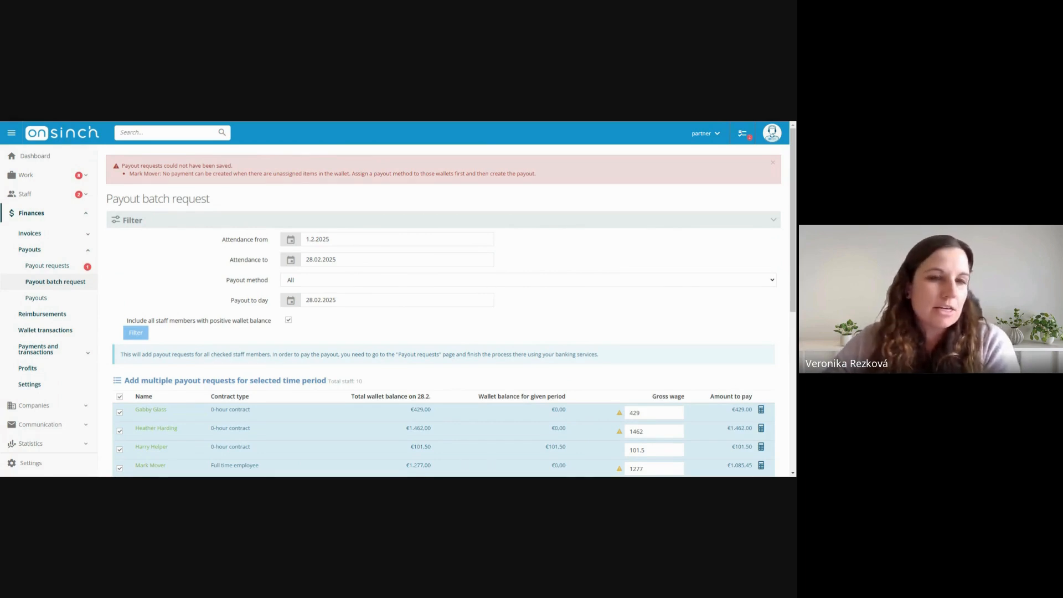
Locate the duplicated staff member's entry without a payment method in the batch list and open that person's wallet overview at the transactions
scroll(238, 241, down, 3)
scroll(238, 246, down, 1)
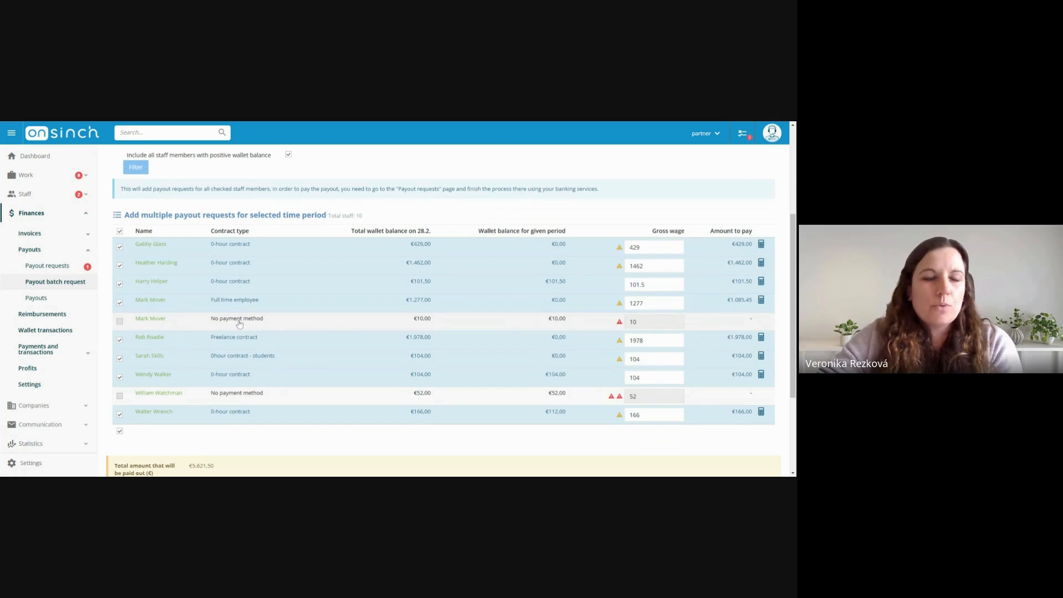
mouse_move(149, 324)
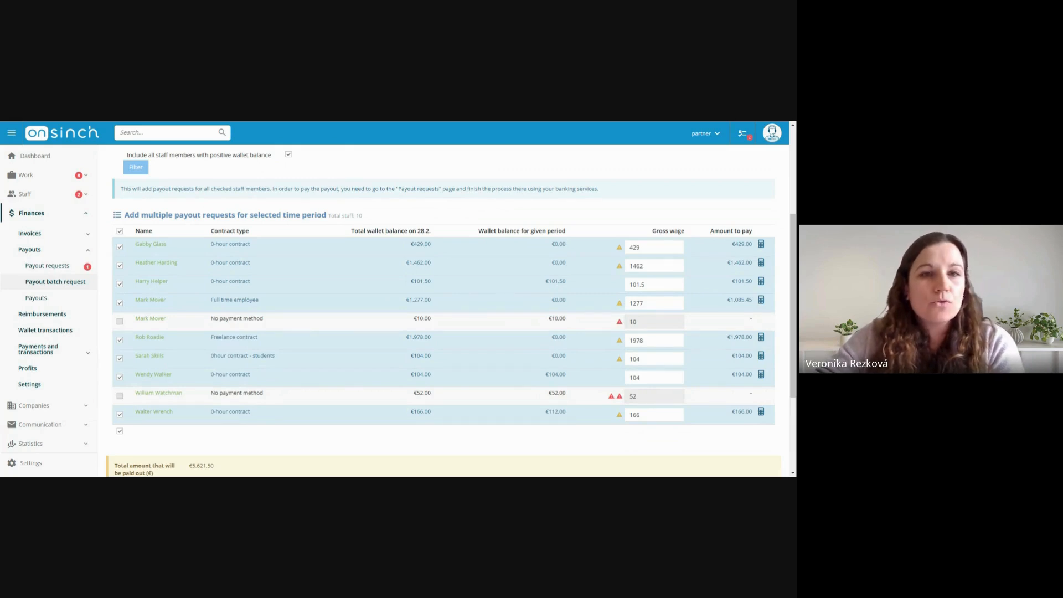
key(ctrl+Tab)
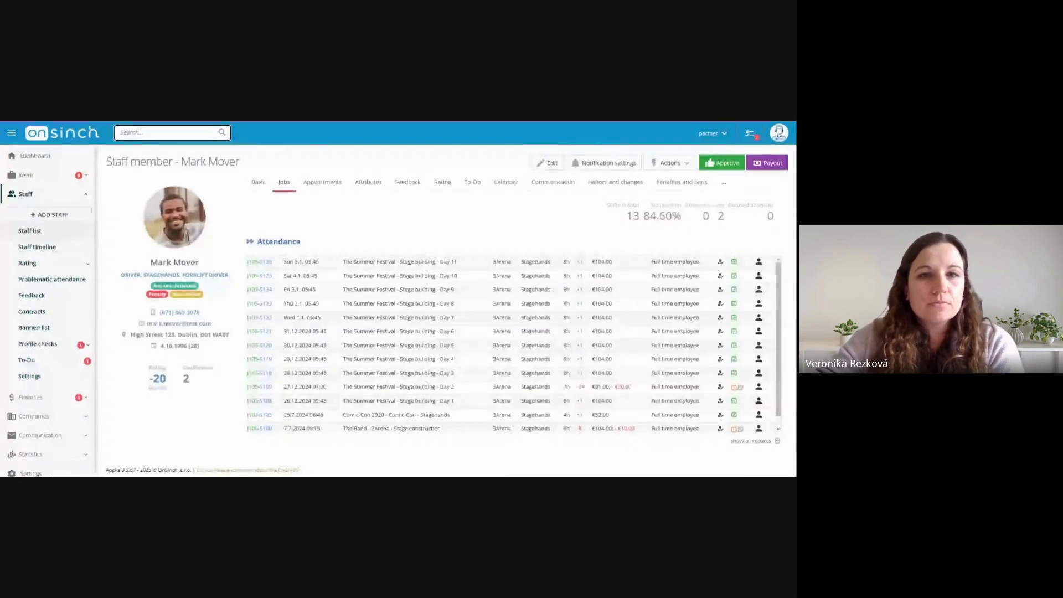
click(258, 183)
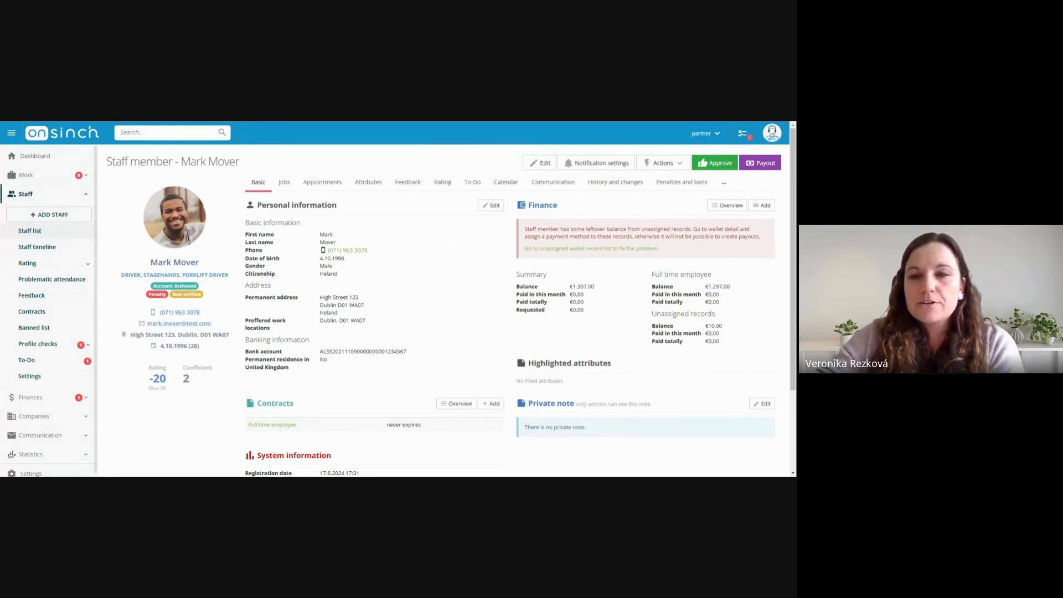
click(722, 210)
scroll(673, 238, down, 5)
scroll(563, 215, down, 2)
scroll(562, 216, down, 1)
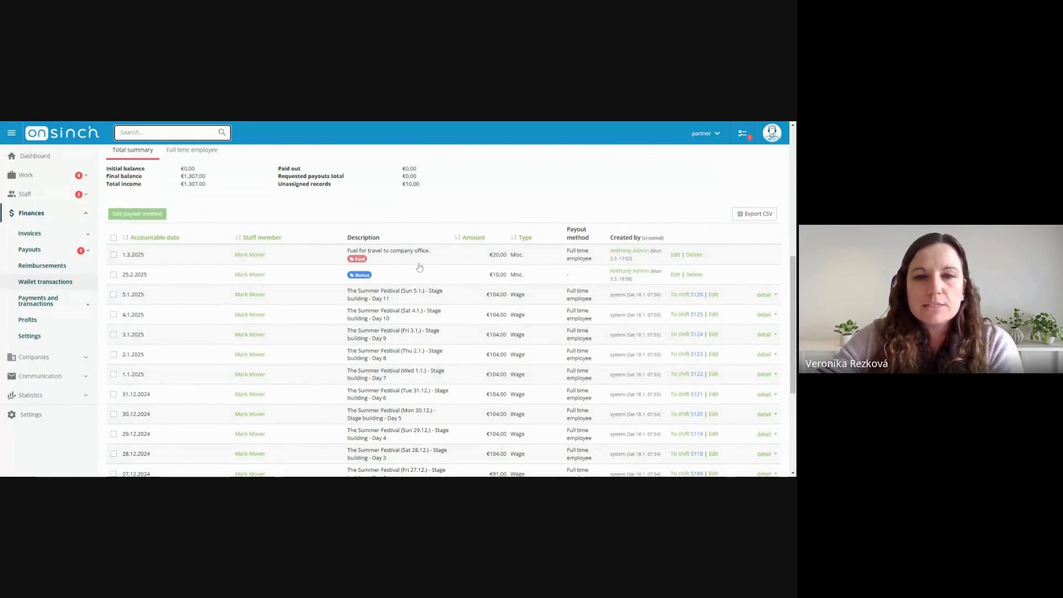
Assign the Full time employee payout method to the 25.2.2025 Bonus wallet record and save it
click(114, 275)
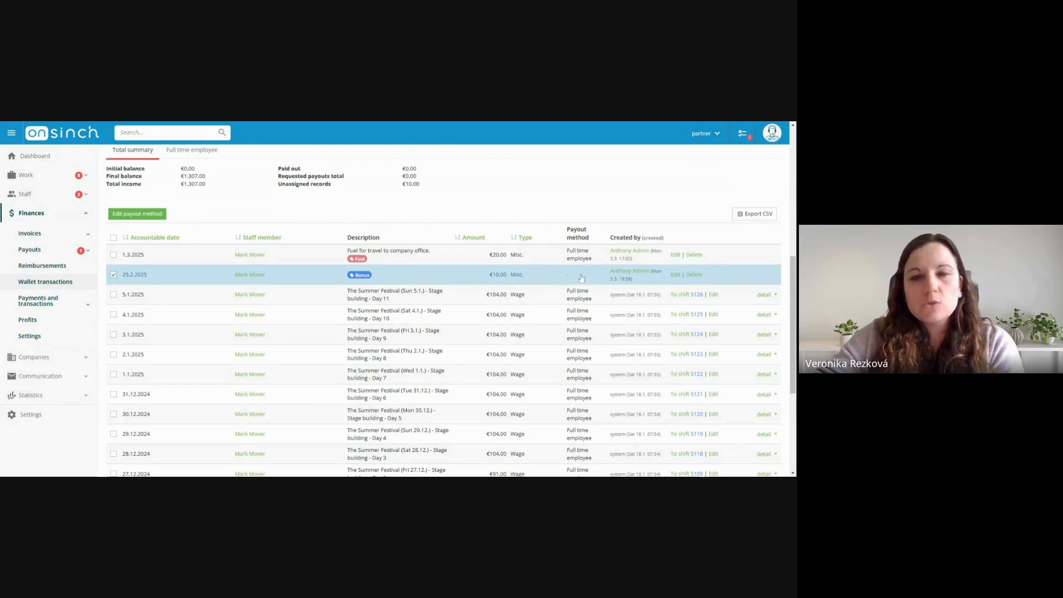
click(674, 275)
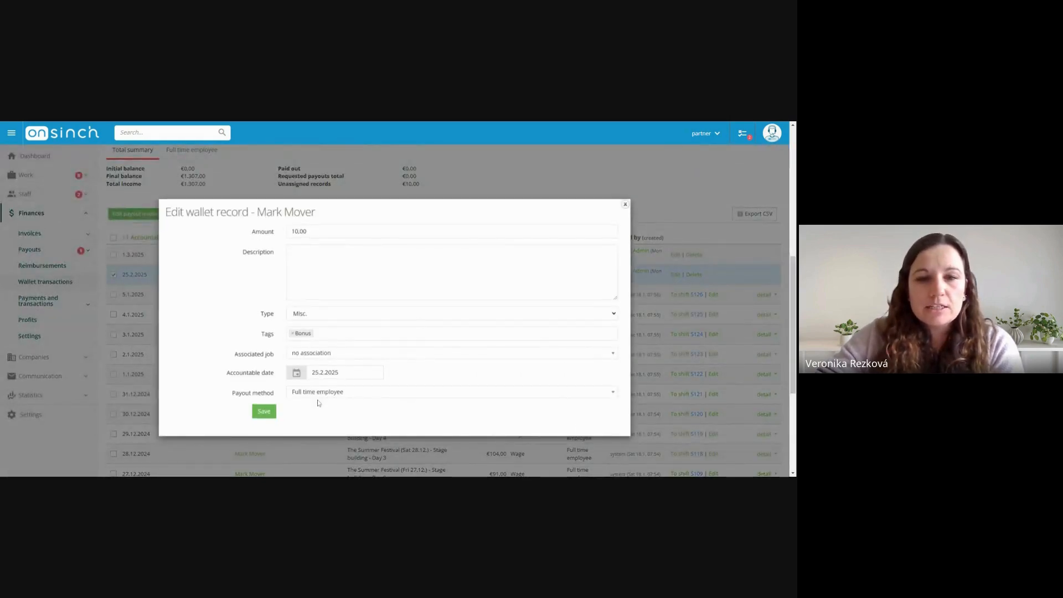
click(318, 394)
click(316, 396)
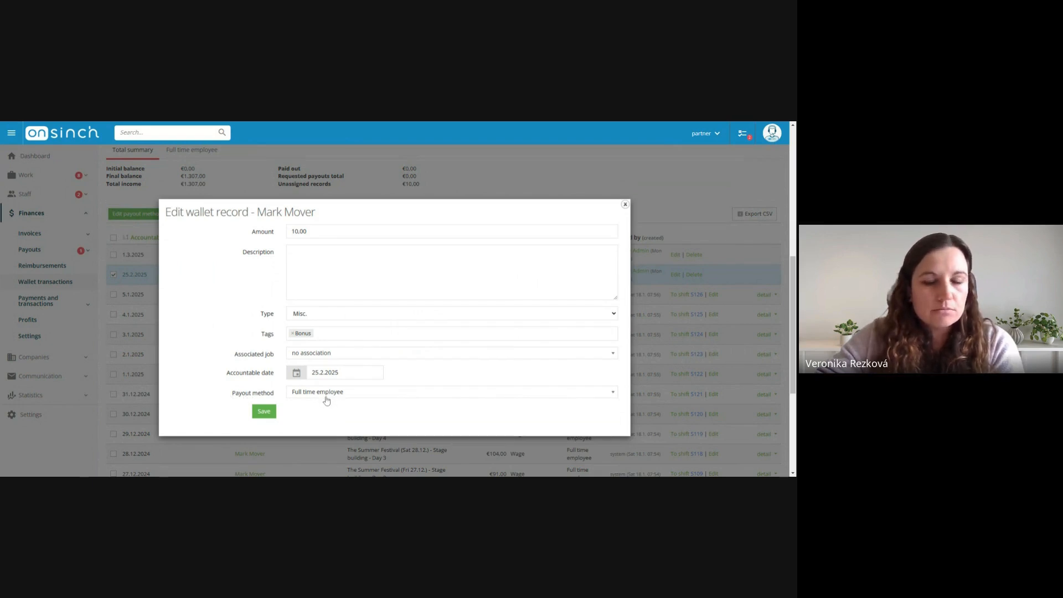
click(264, 411)
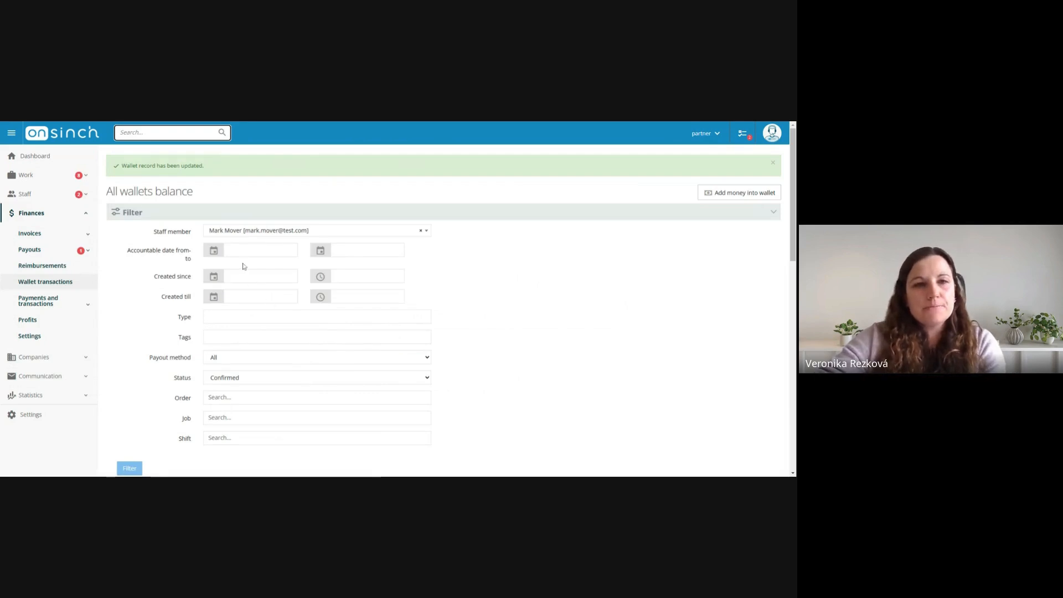
scroll(244, 266, down, 5)
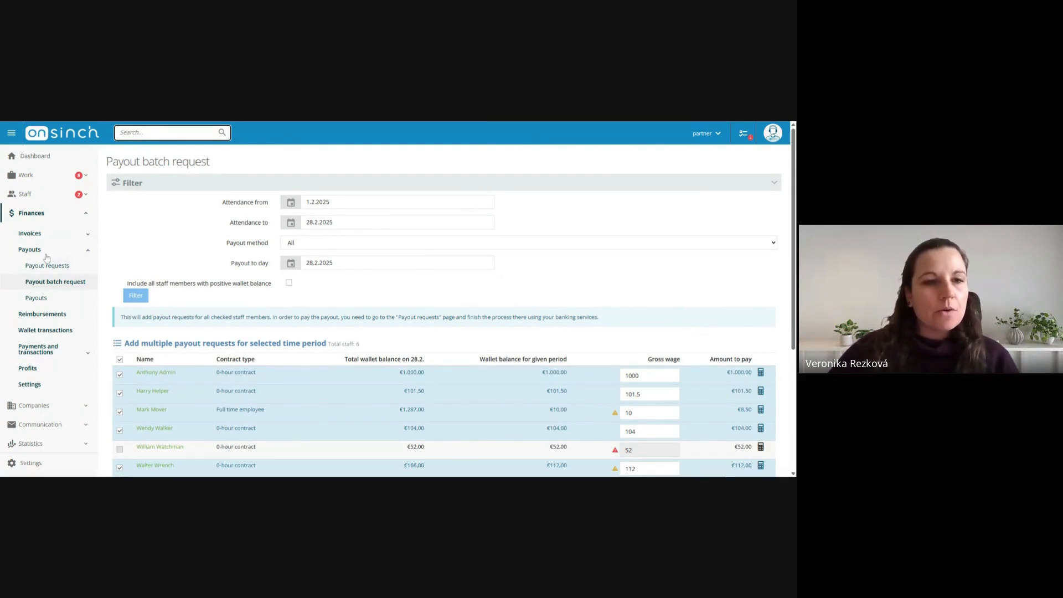
Return to the payout batch request and filter it to include all staff members with positive wallet balance
click(55, 288)
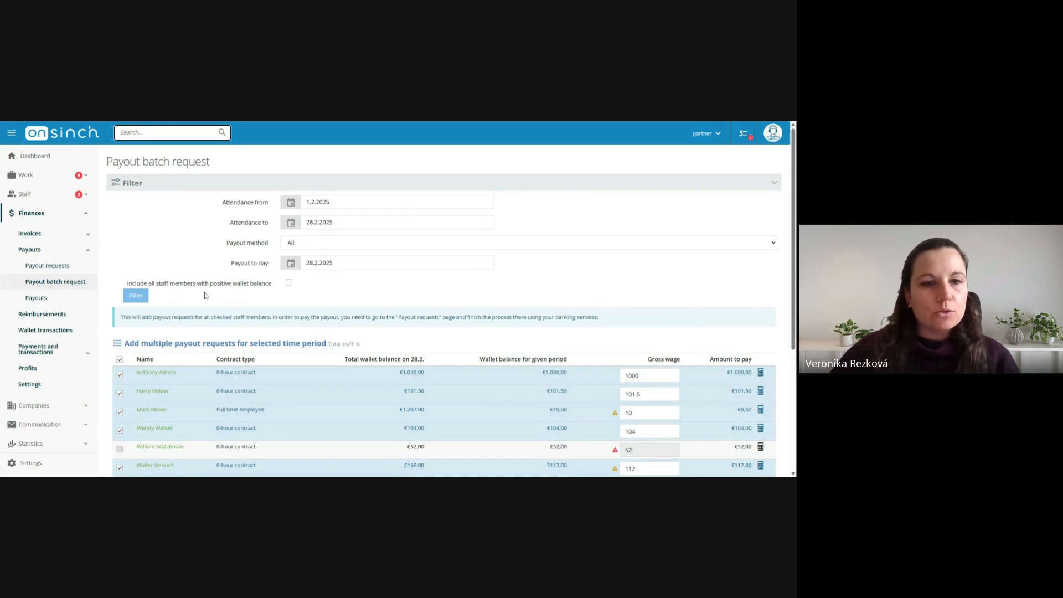
click(288, 284)
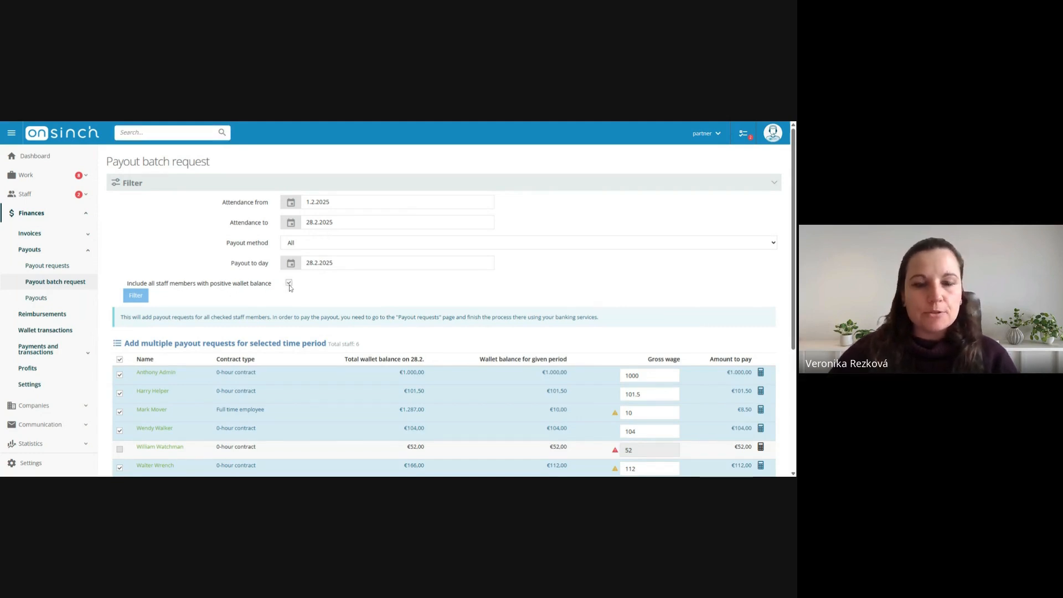
click(125, 299)
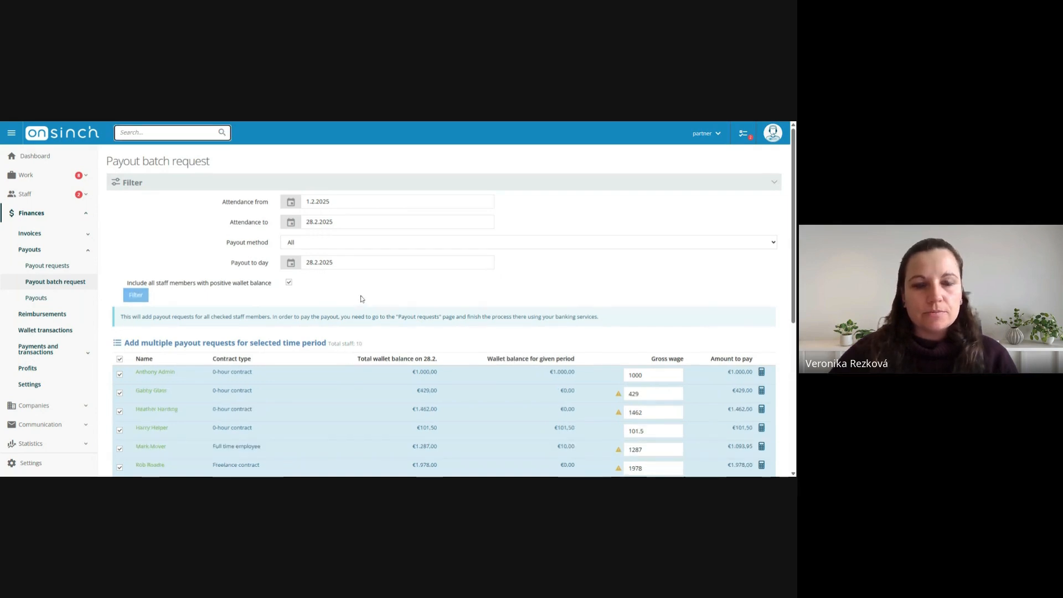
scroll(308, 296, down, 5)
scroll(308, 296, up, 3)
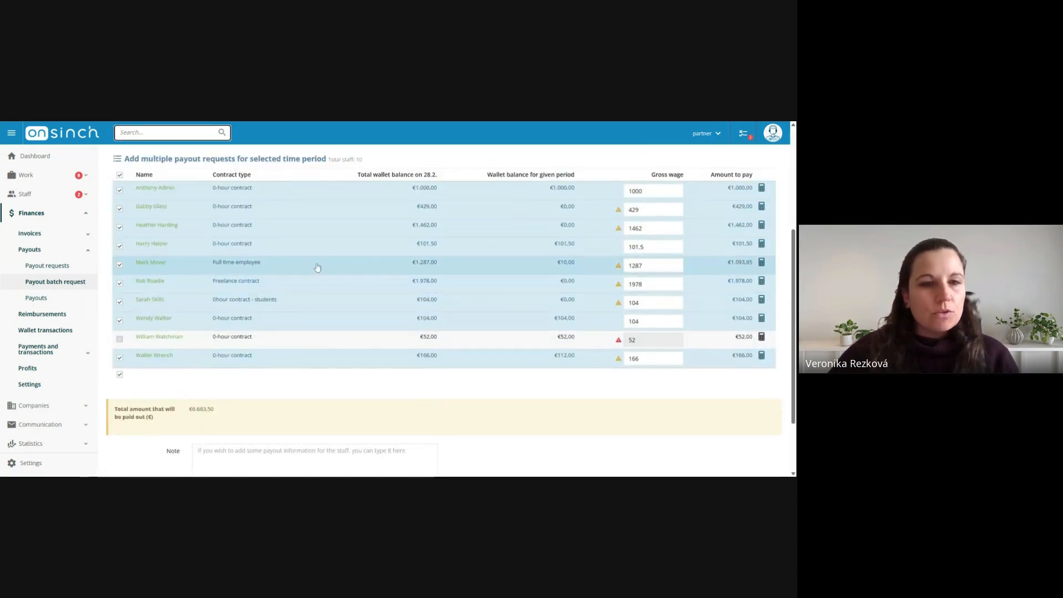
File the batch payout requests by bank transfer and open the list of unpaid payout requests
scroll(311, 287, down, 3)
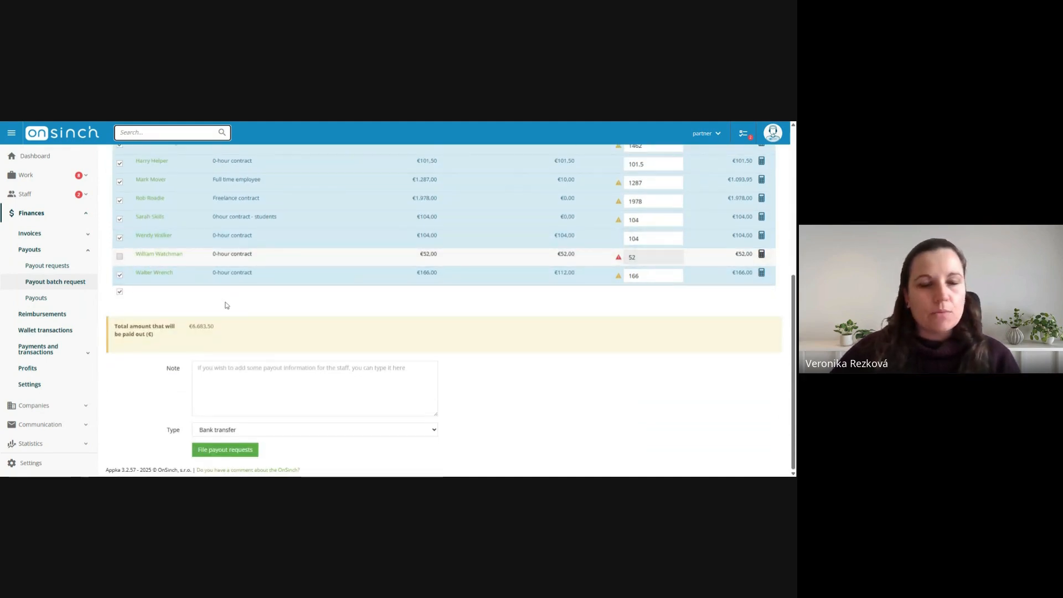
click(221, 451)
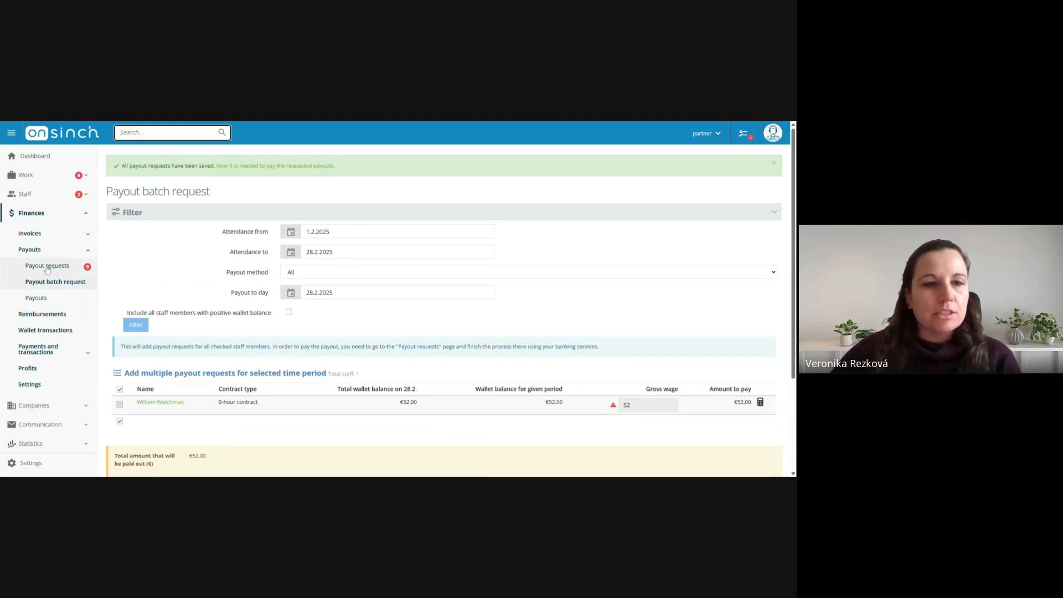
click(235, 166)
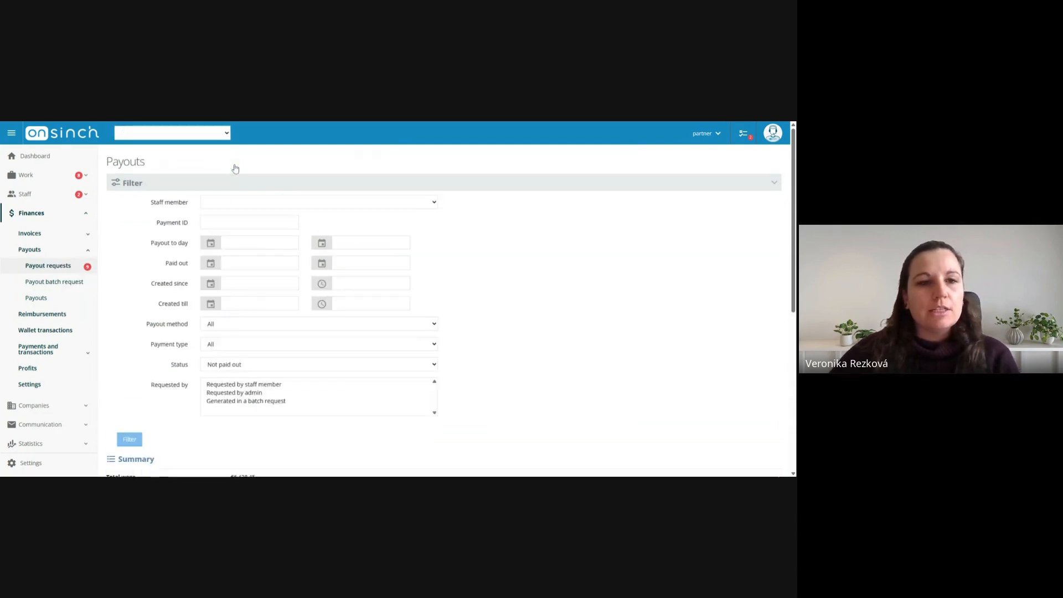
scroll(235, 166, down, 5)
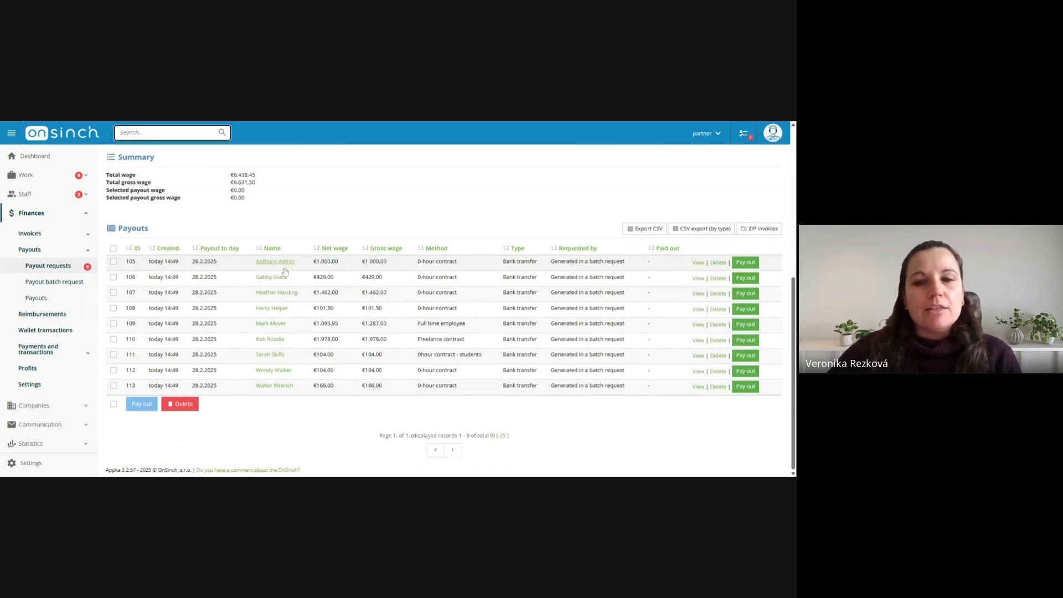
scroll(546, 342, up, 1)
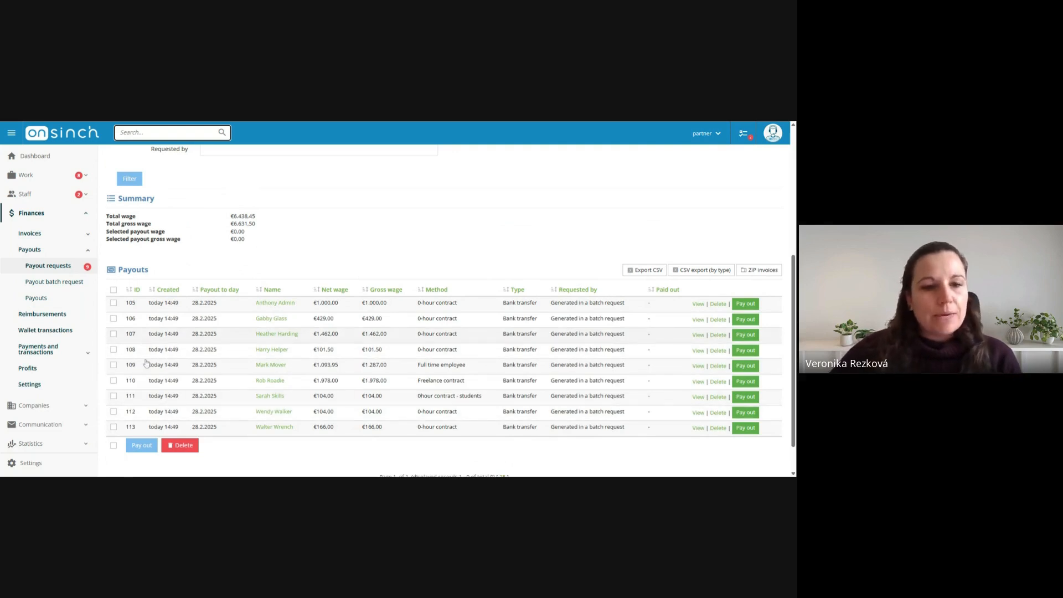
Pay out all listed payout requests together with the bank set to no bank, confirming payouts without a bank payment order
click(113, 446)
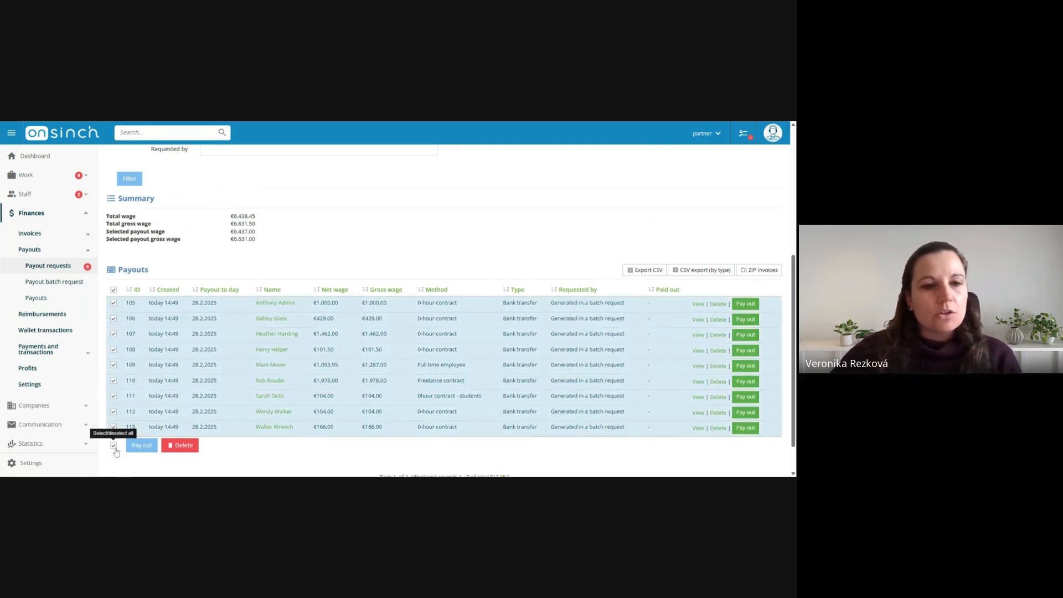
click(135, 450)
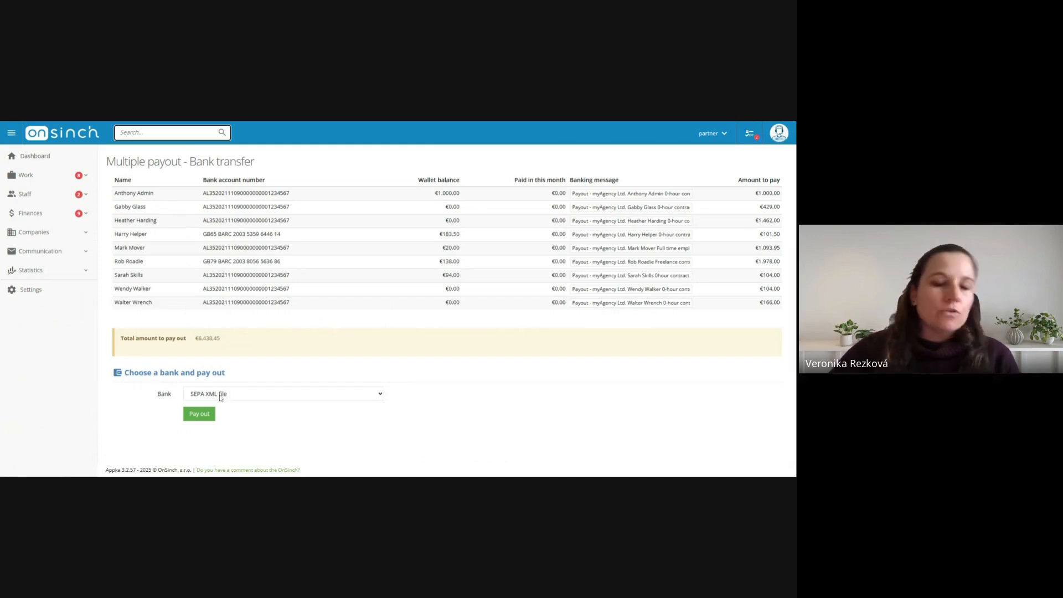
click(247, 398)
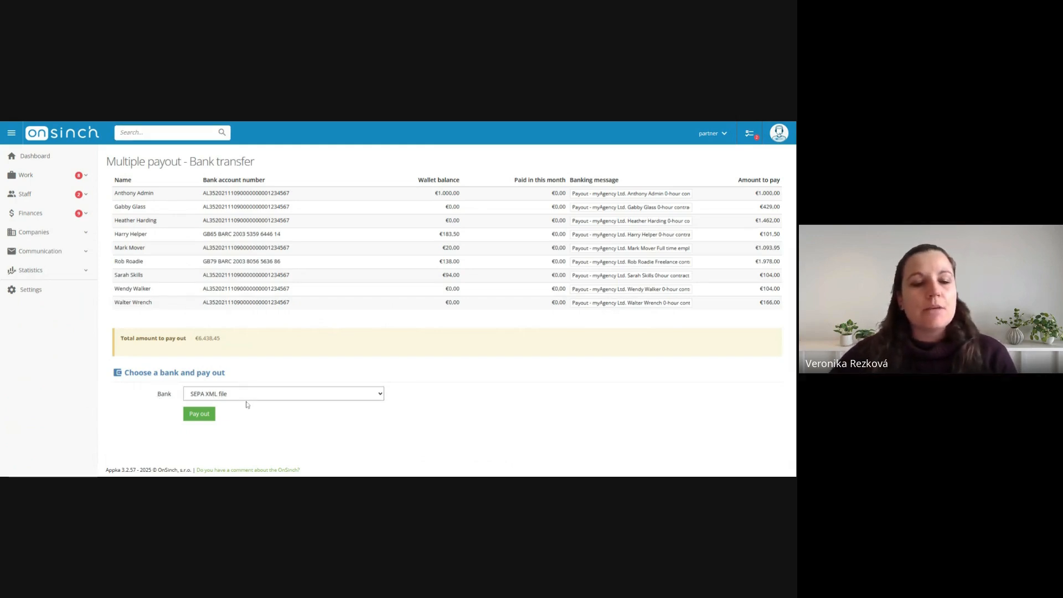
click(211, 413)
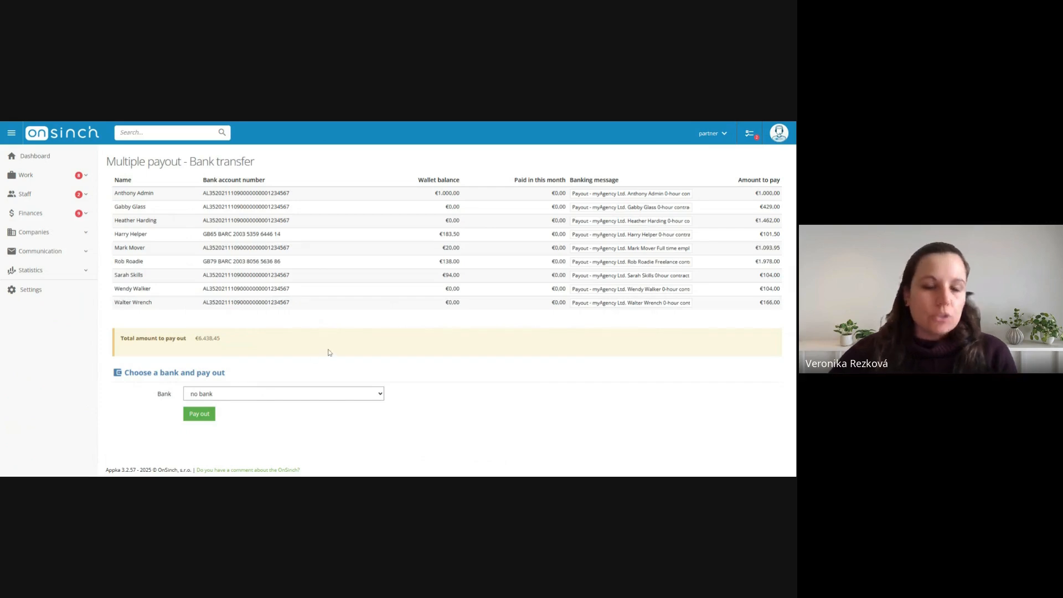
click(197, 417)
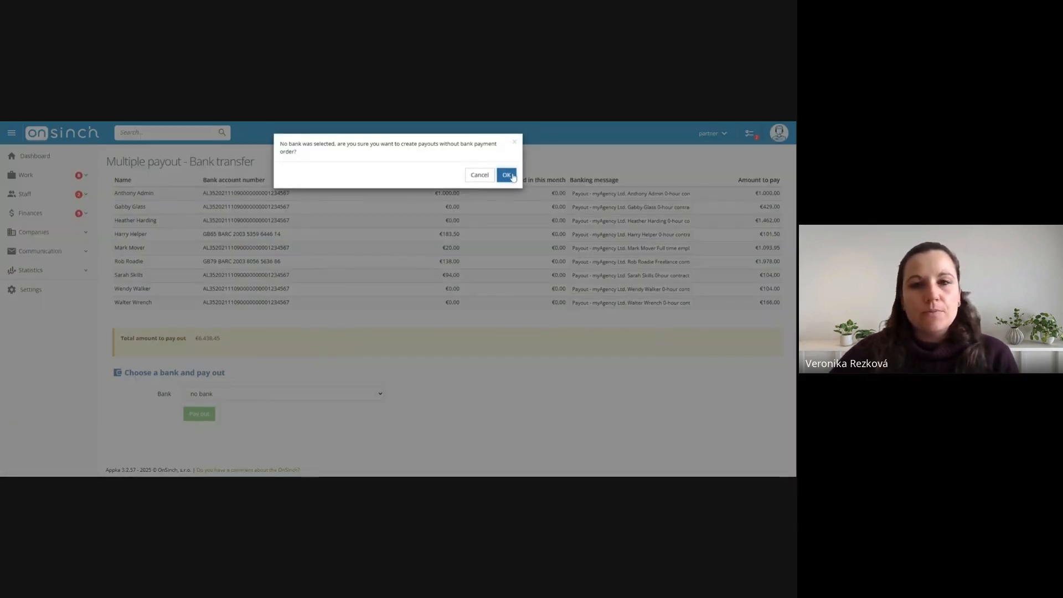
click(507, 175)
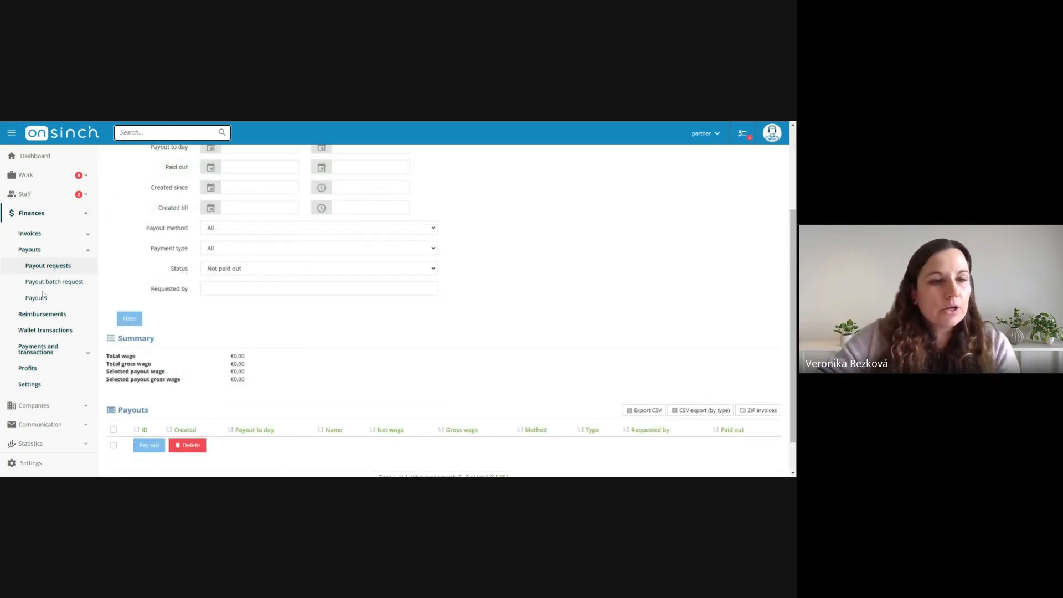
Open the overview of all payouts and examine its filter options, wage summary, payout list and export options
click(48, 301)
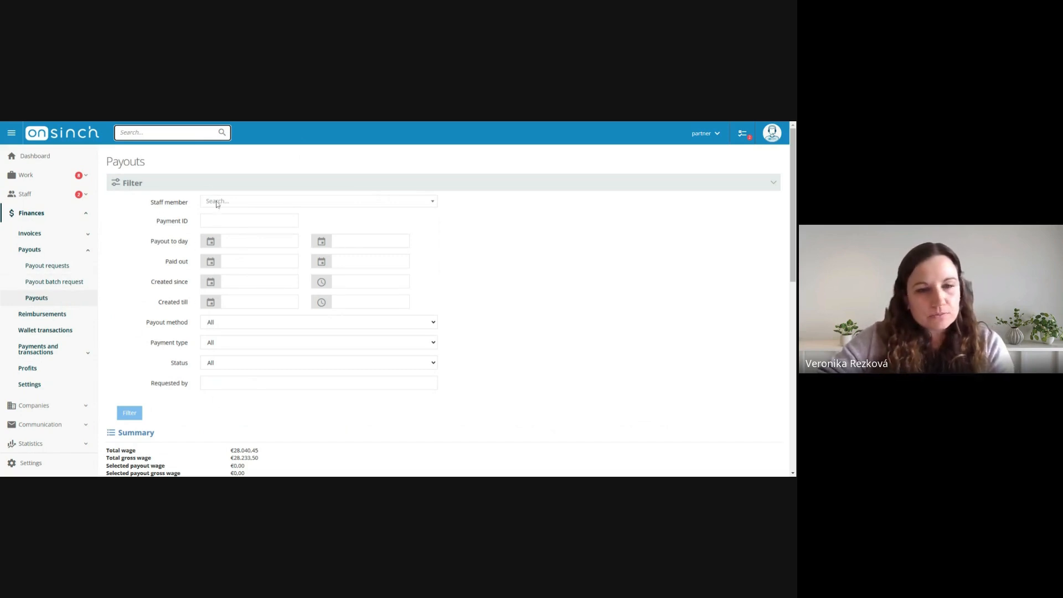
scroll(344, 273, down, 5)
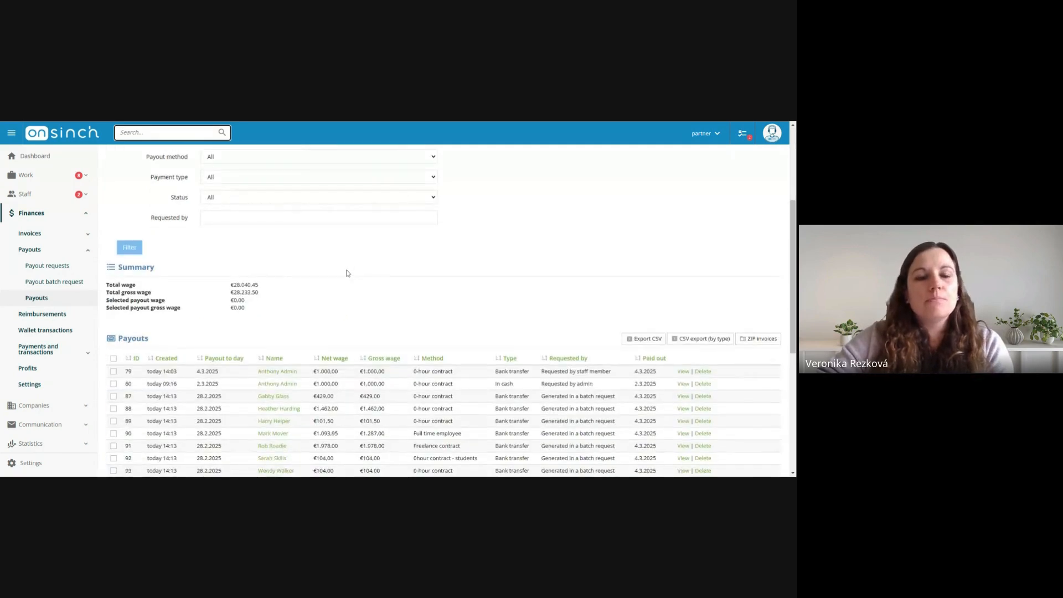
scroll(287, 221, down, 3)
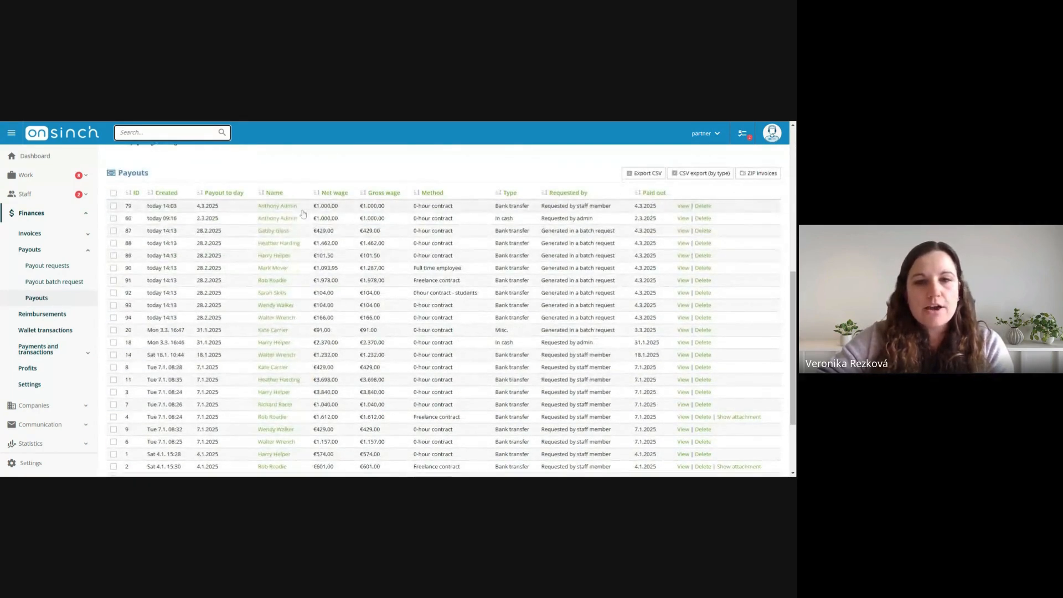
scroll(308, 288, up, 3)
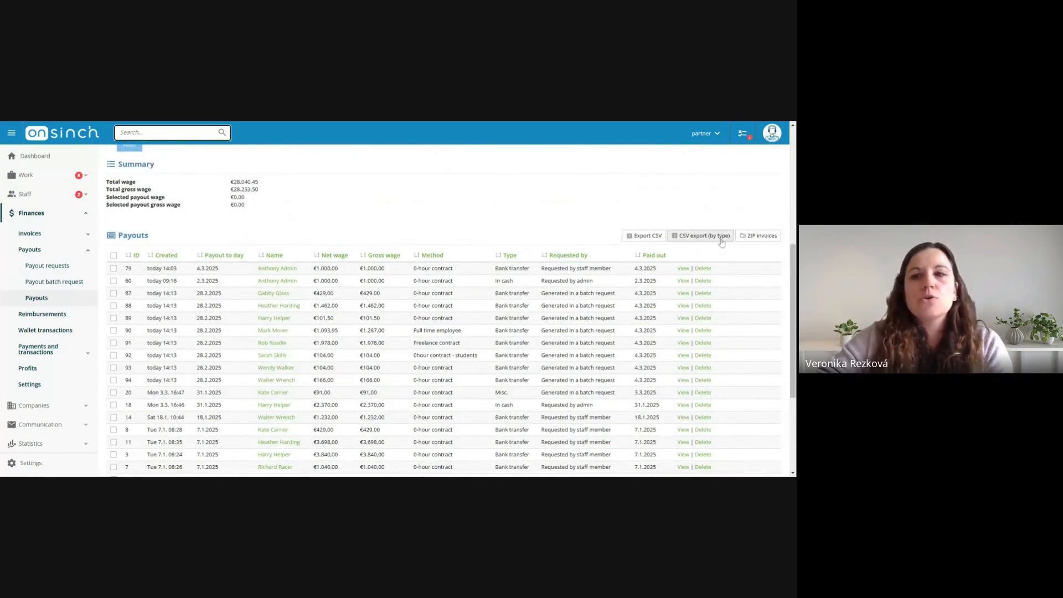
scroll(612, 272, up, 3)
scroll(613, 273, down, 1)
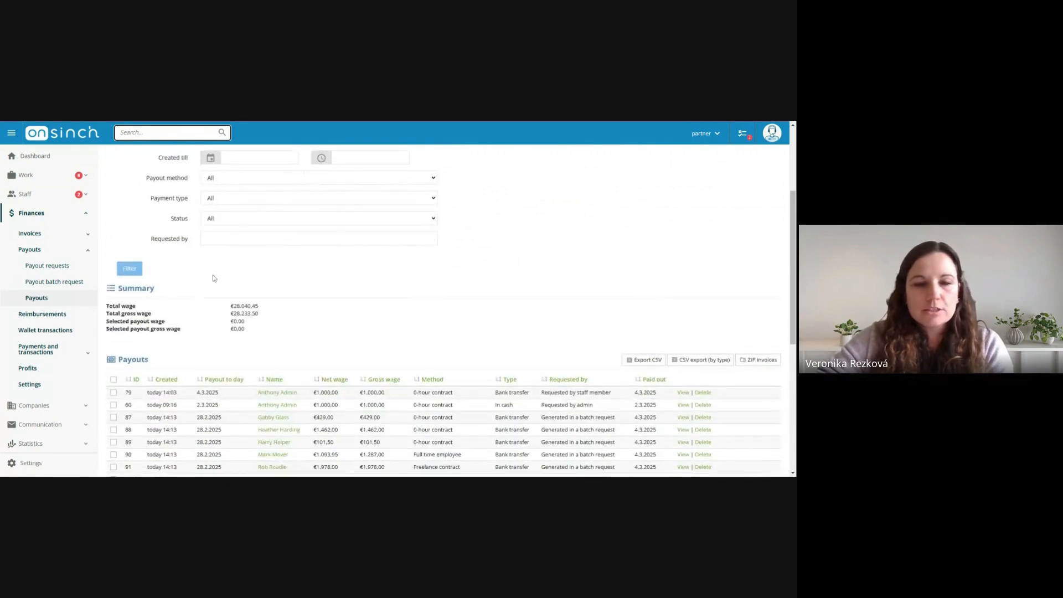
scroll(380, 325, down, 1)
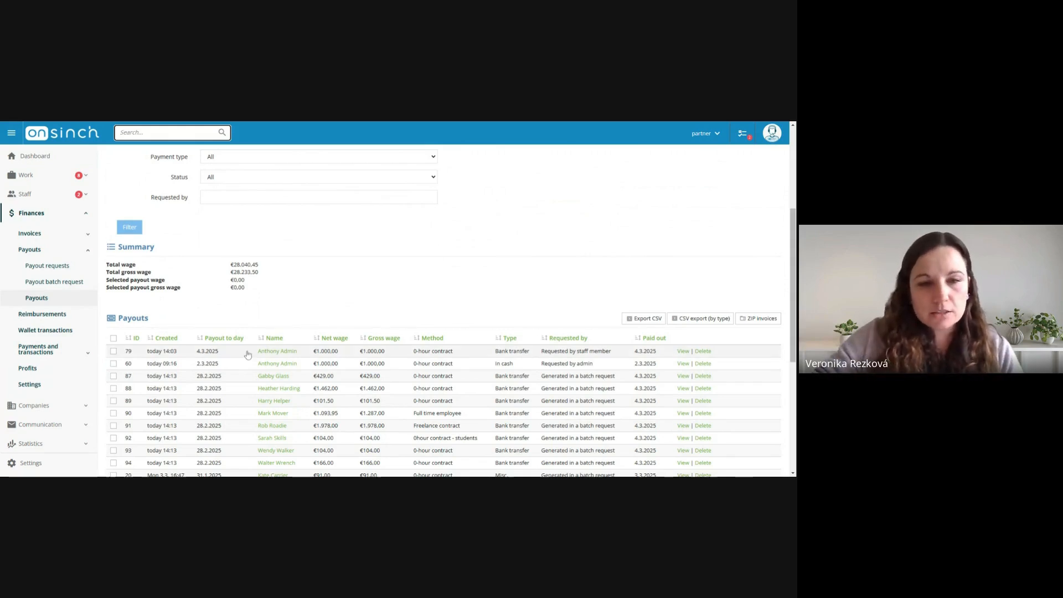
Check the selected payout totals by selecting and deselecting the first listed payout, and reopen the payout batch request
click(114, 350)
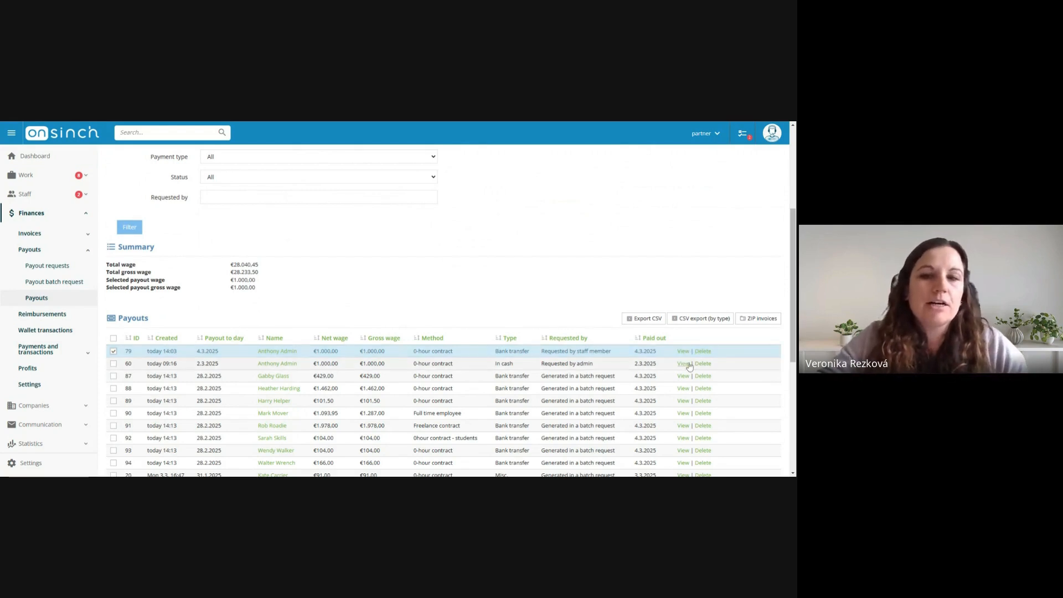
click(113, 351)
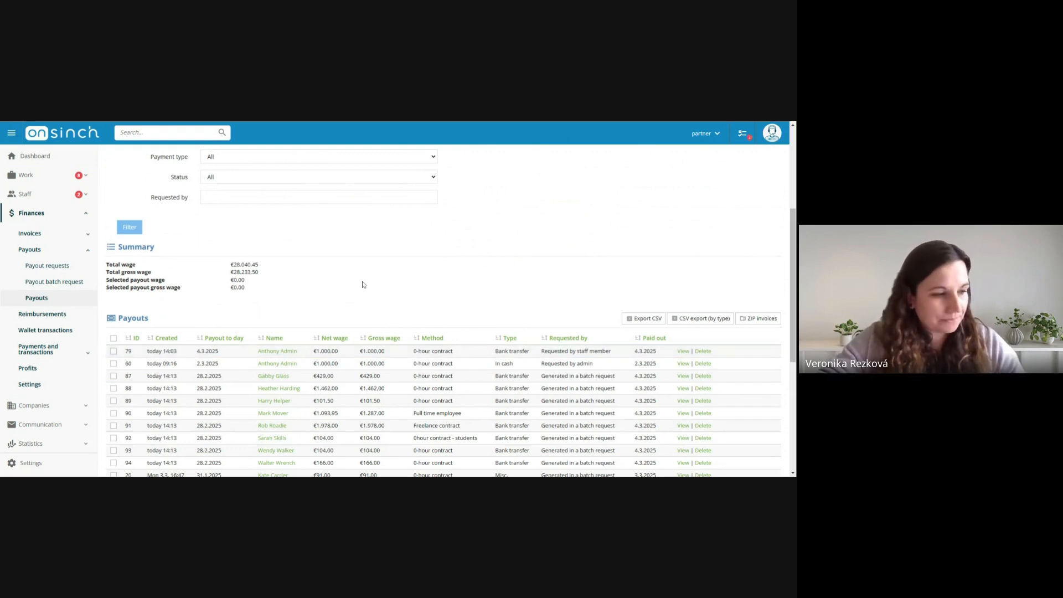
scroll(363, 285, up, 1)
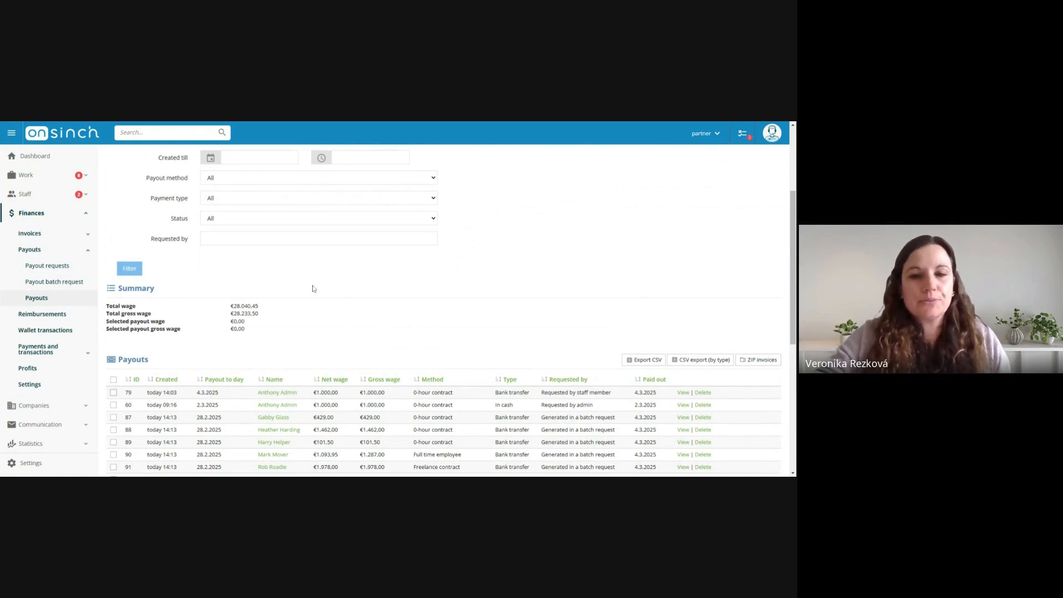
click(68, 283)
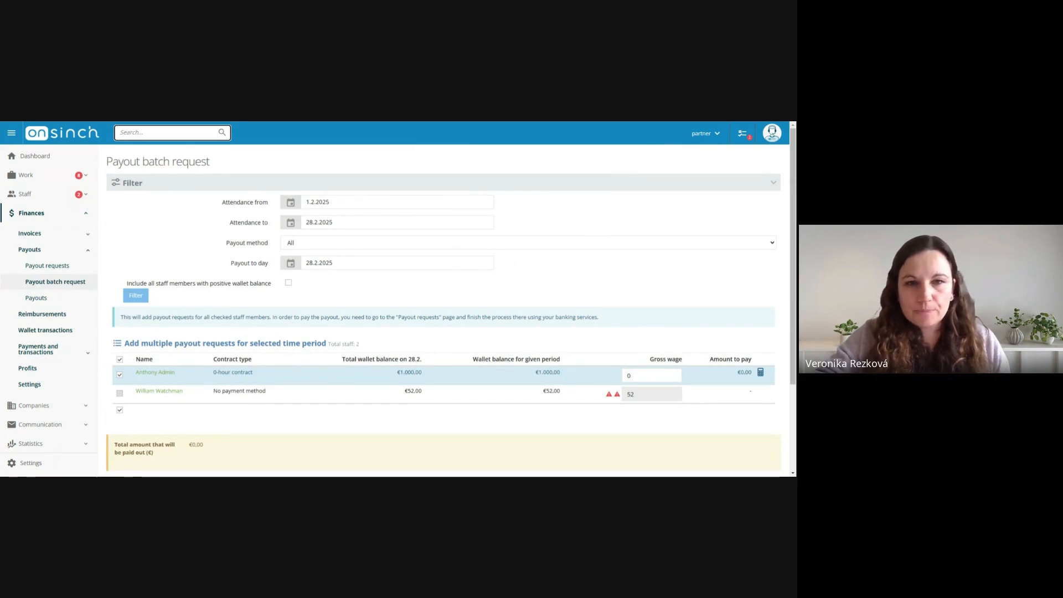
Add an active 0Hour contract without a document for the staff member lacking a payment method, assigning it to their unassigned wallet entries and attendances
scroll(345, 274, down, 2)
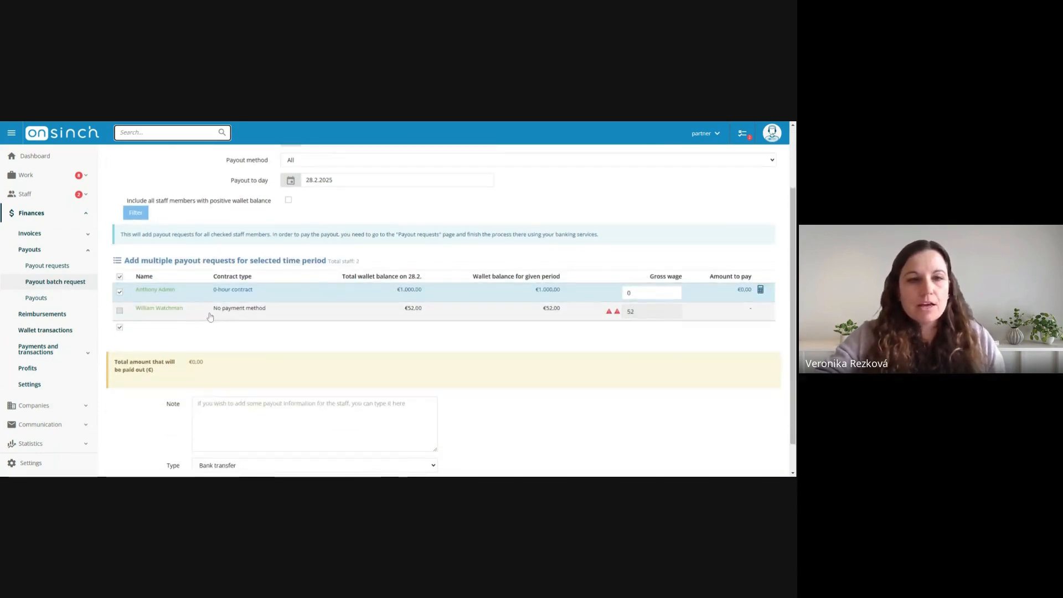
scroll(288, 316, up, 1)
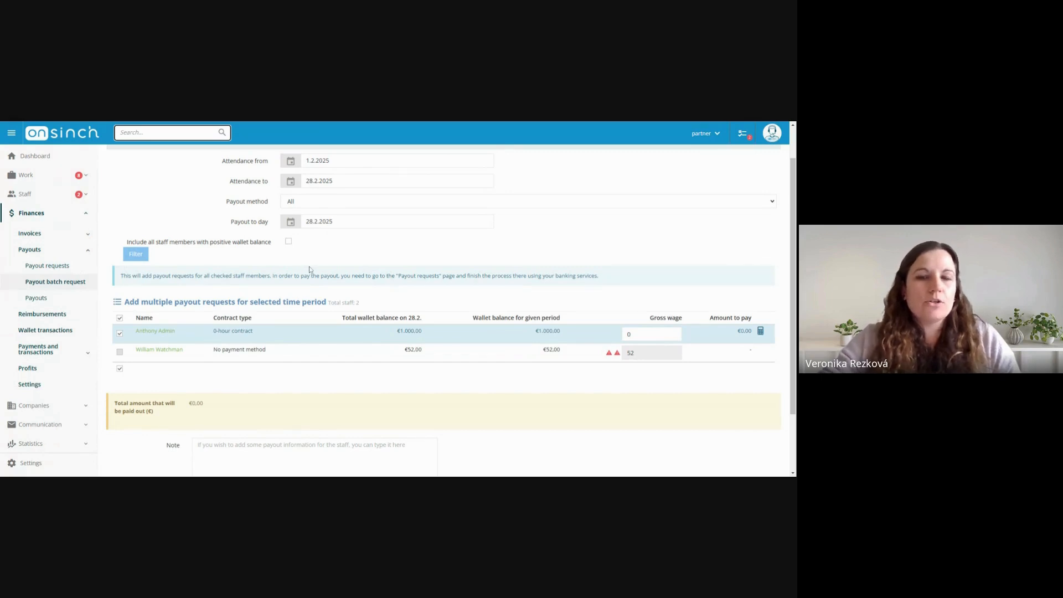
click(169, 349)
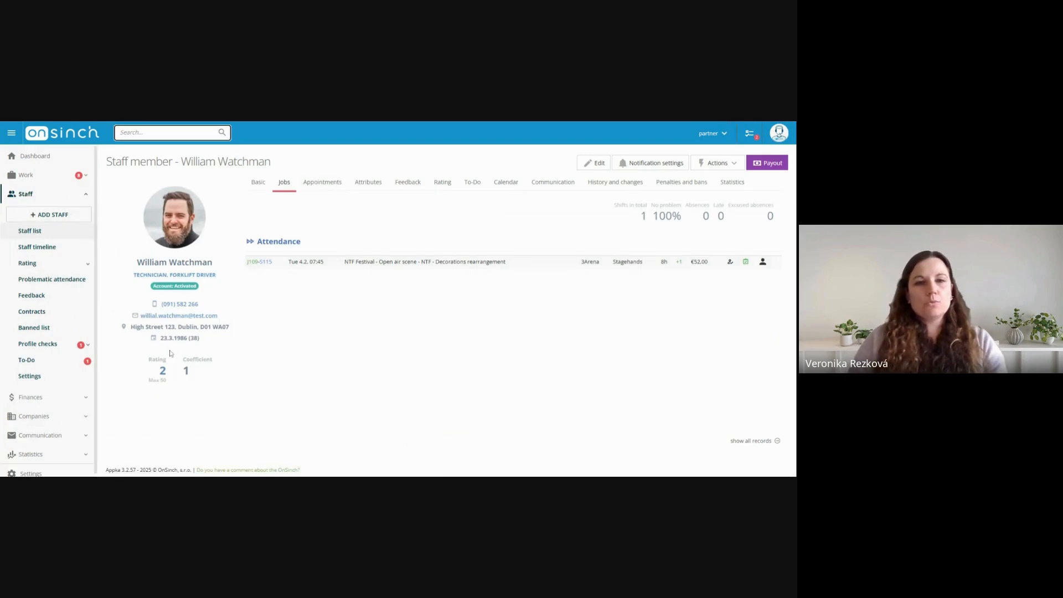
click(261, 183)
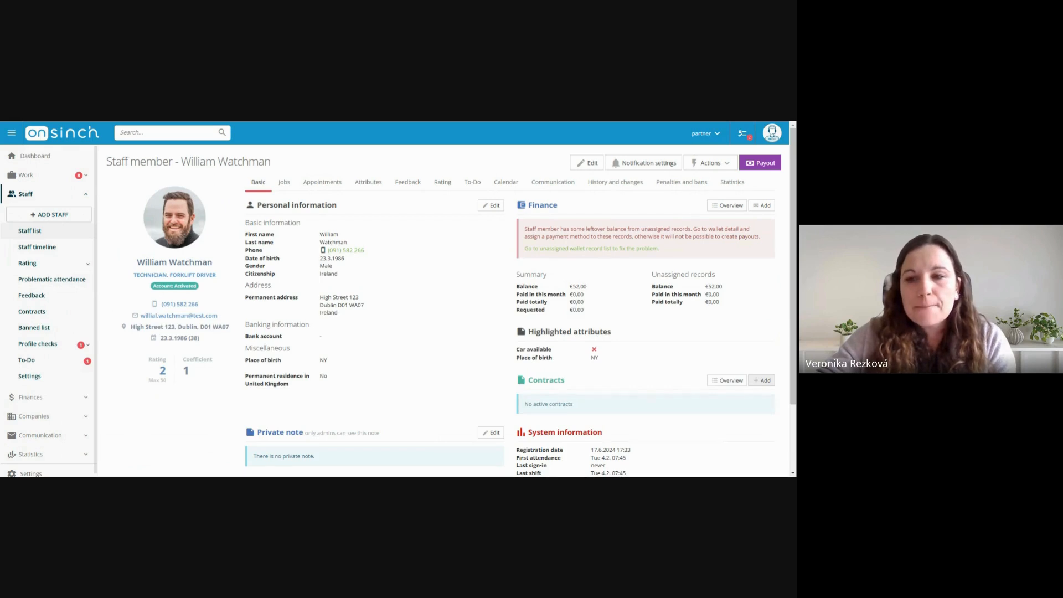
click(760, 380)
scroll(397, 216, down, 5)
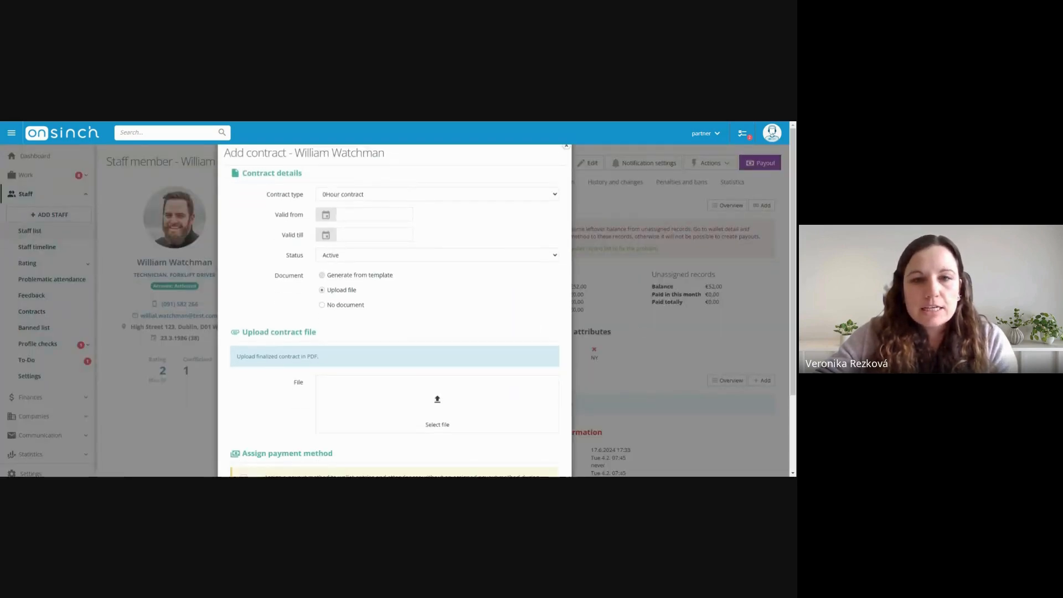
click(342, 222)
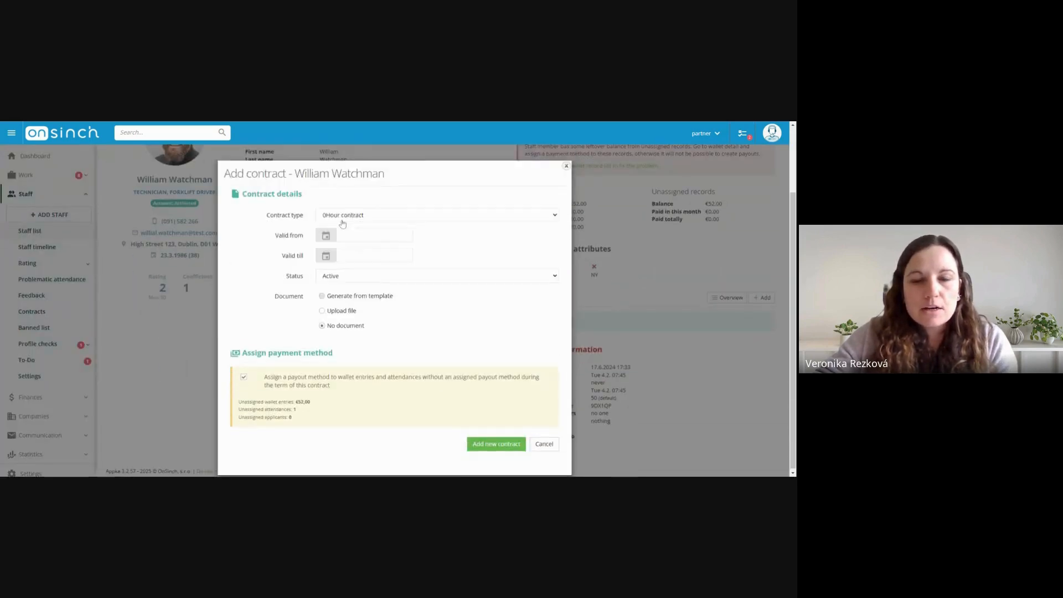
click(501, 446)
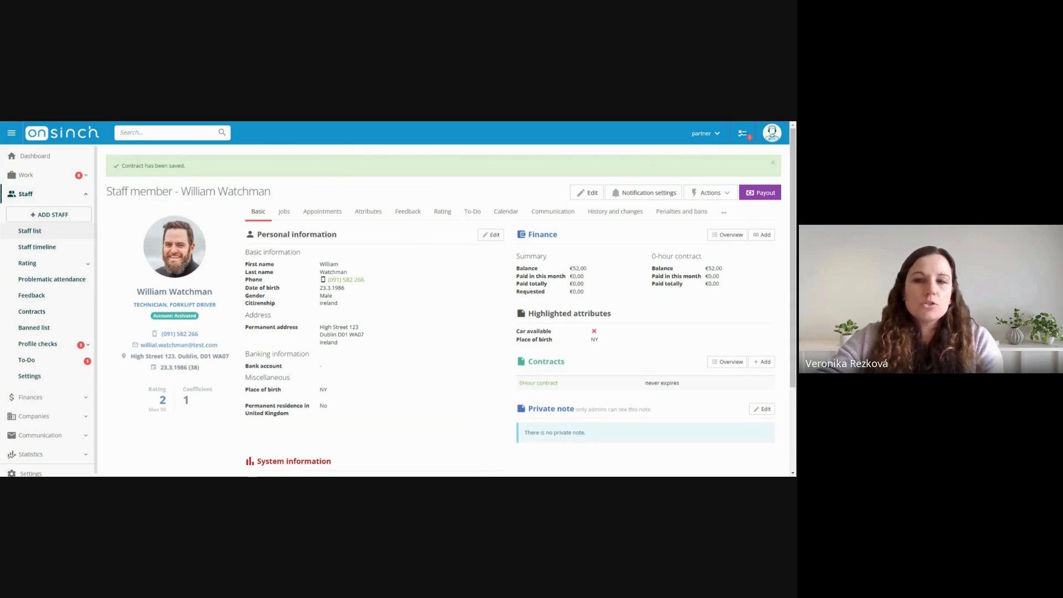
Save a 52.00 cash payout under the 0-hour contract for this staff member, dated 04.03.2025, and check the finance summary in their basic profile
click(765, 194)
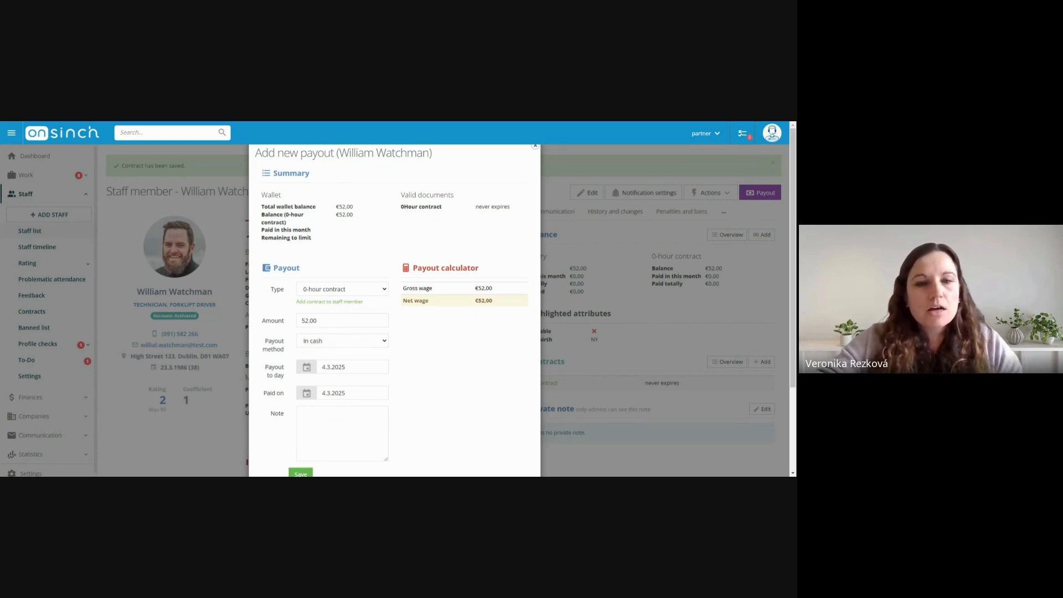
drag(352, 367, 320, 367)
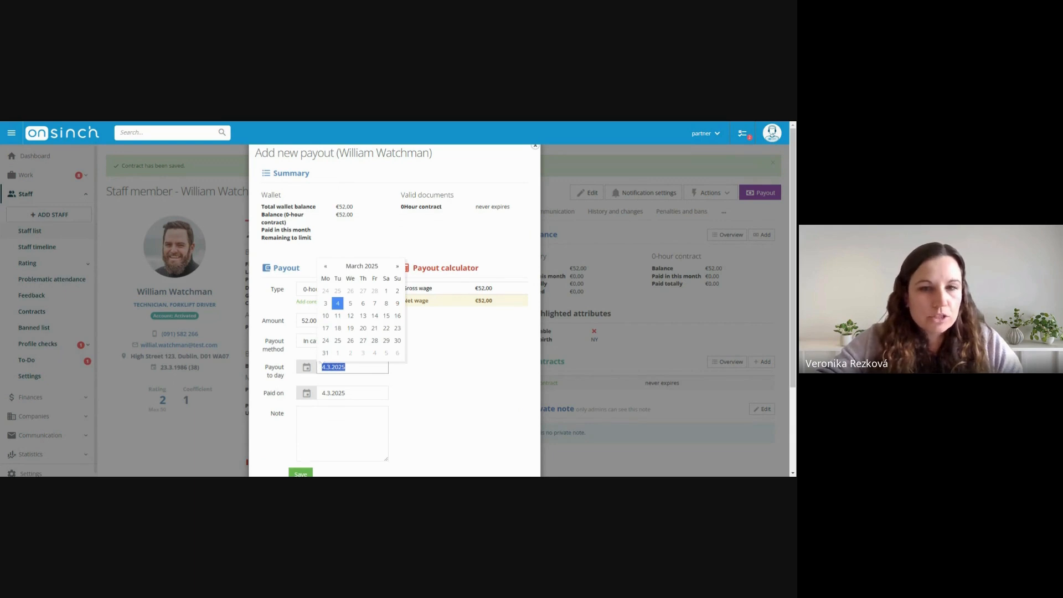
click(349, 410)
drag(350, 393, 320, 393)
click(408, 428)
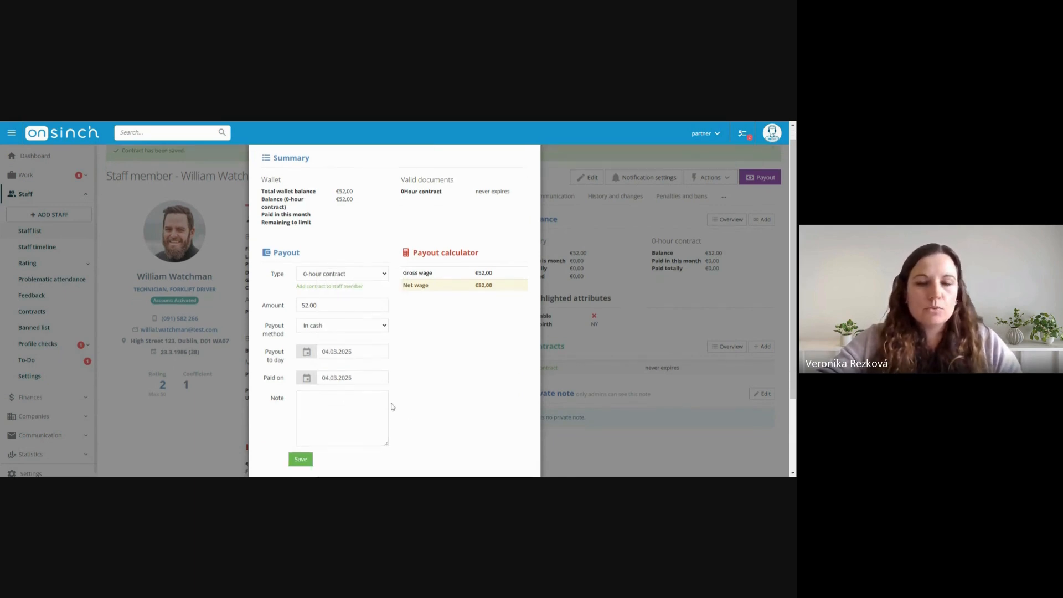
scroll(408, 428, down, 1)
click(302, 433)
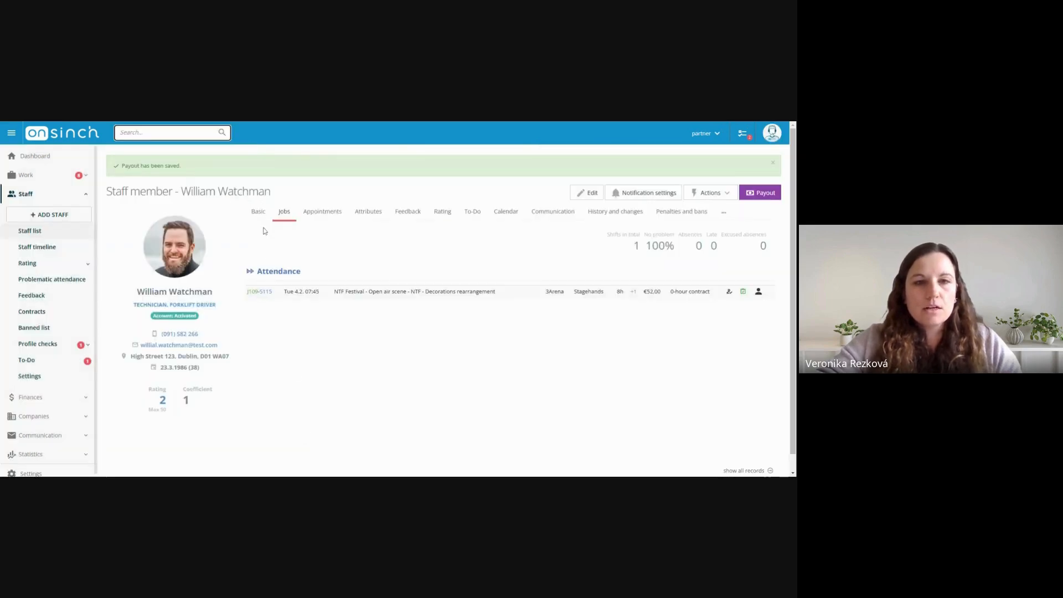
click(261, 220)
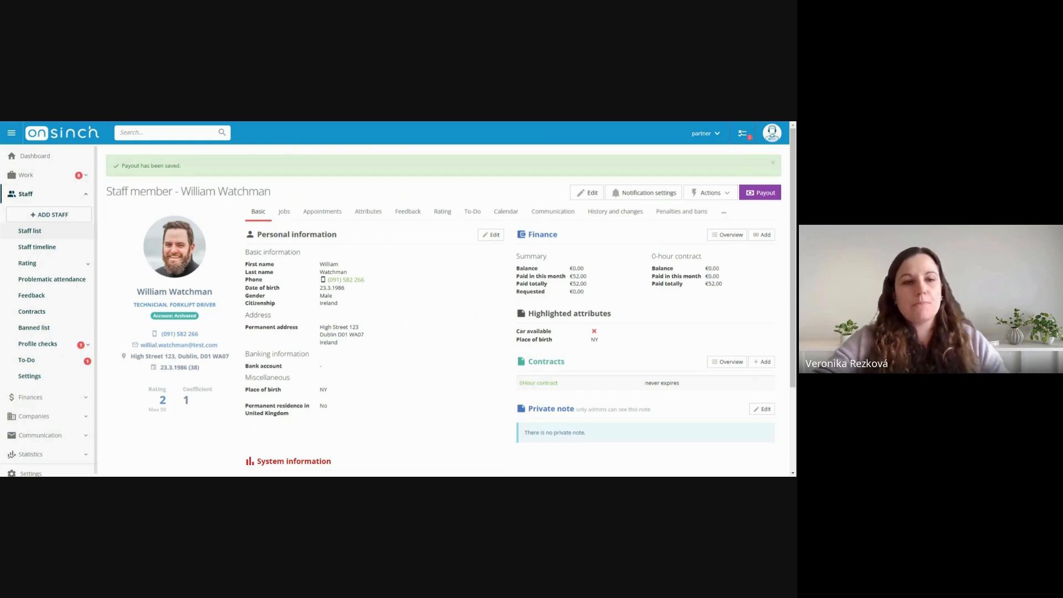
Find the new cash payout in the overview of all payouts and check the selected wage totals by selecting and deselecting it
click(64, 397)
click(50, 249)
click(57, 295)
scroll(343, 297, down, 5)
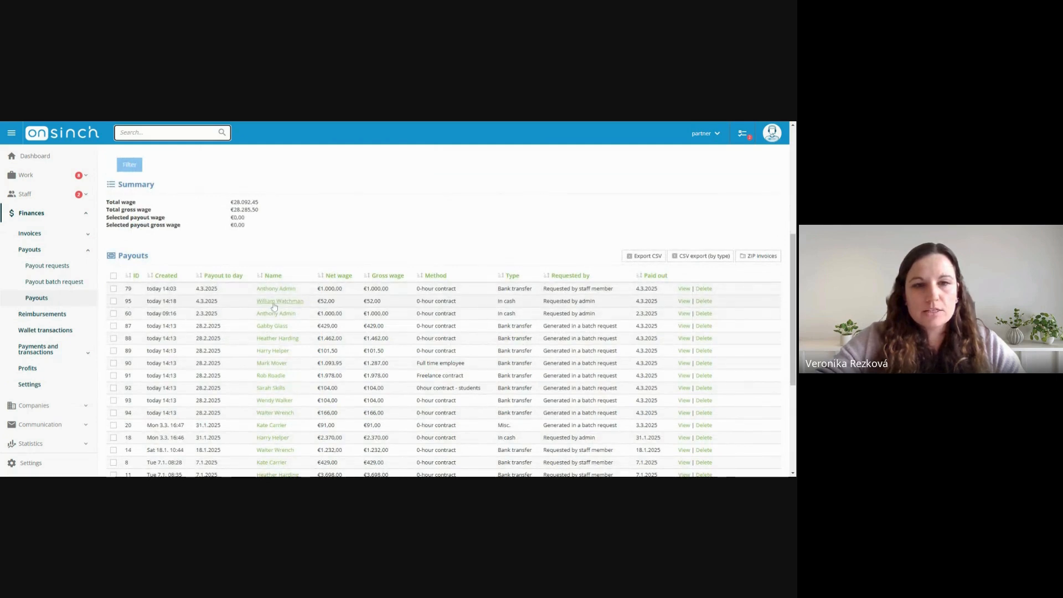
click(114, 301)
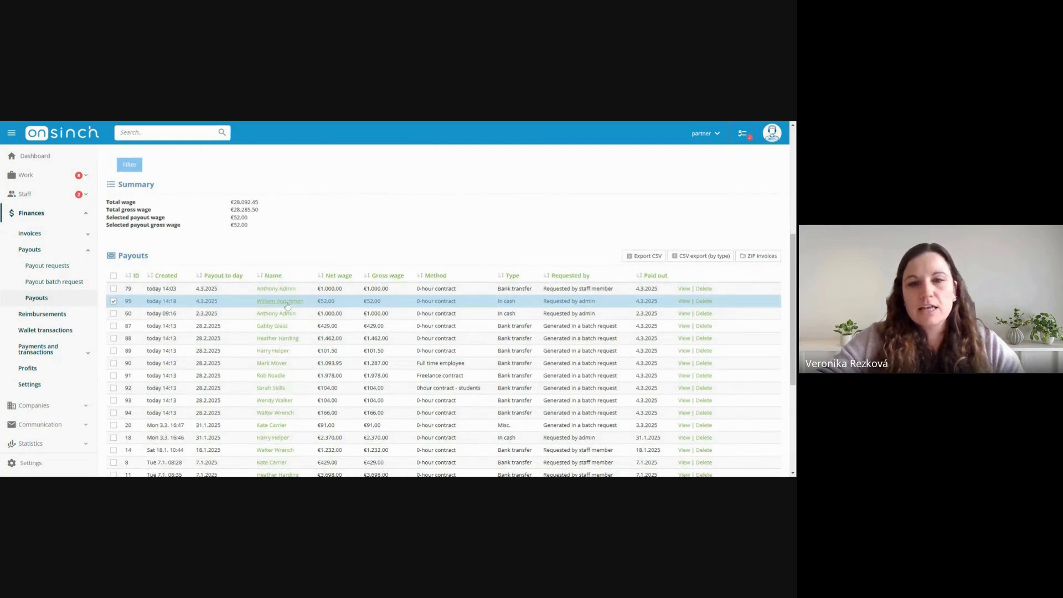
click(113, 302)
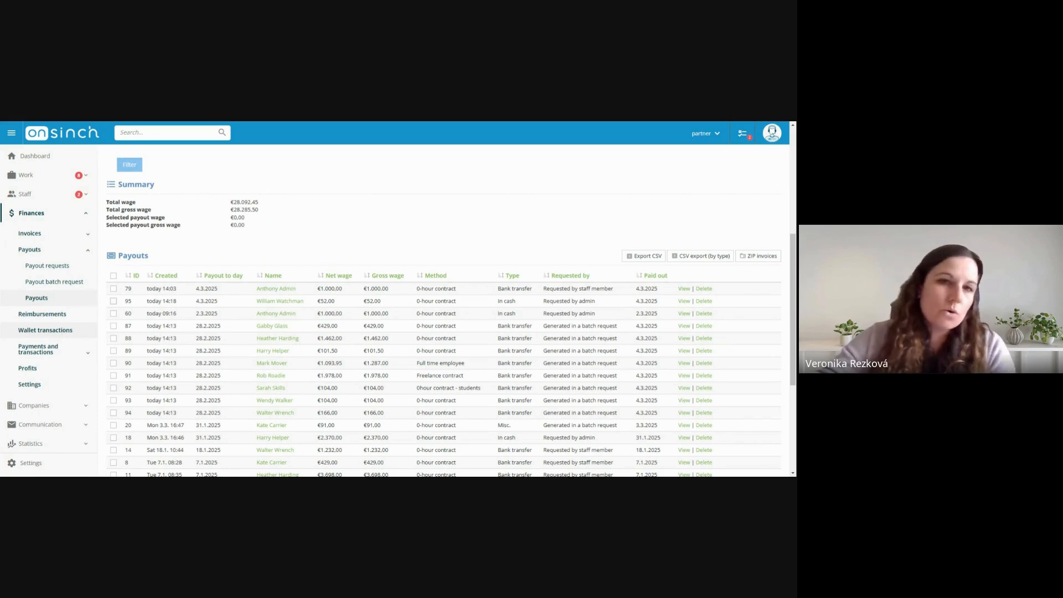
Open the wallet transactions of all staff and review the balance summary and the recent payout records
click(59, 331)
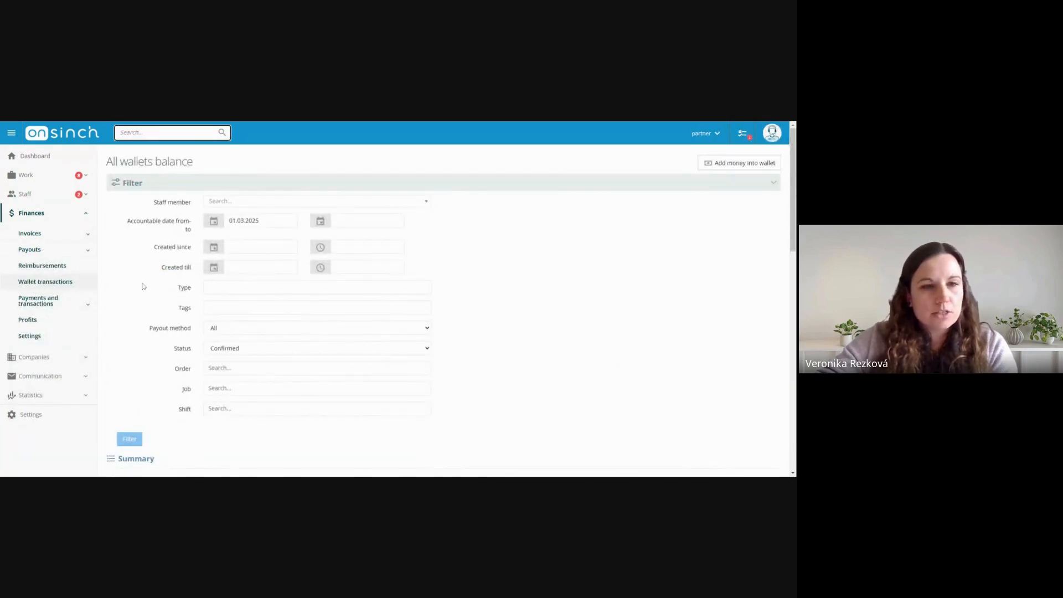
scroll(601, 282, down, 3)
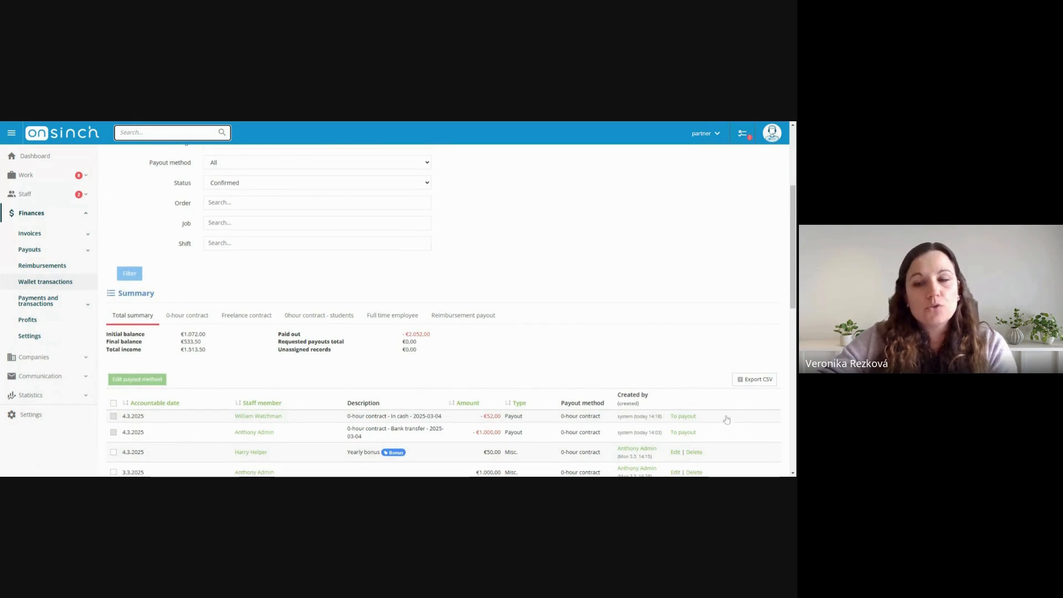
scroll(227, 360, down, 2)
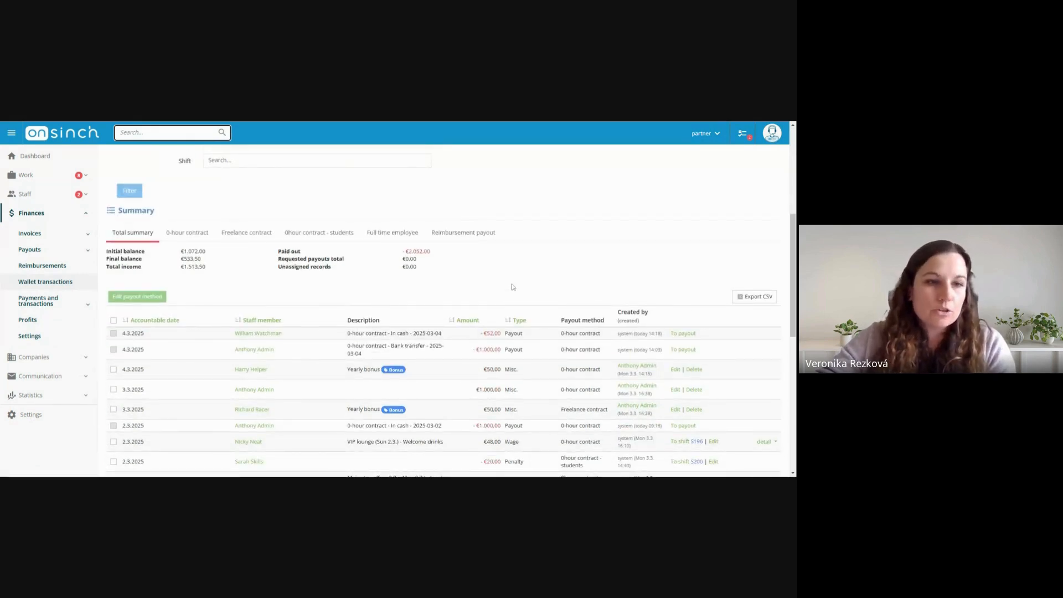
Show the staff wallet transaction and booking statistics for last month
click(65, 397)
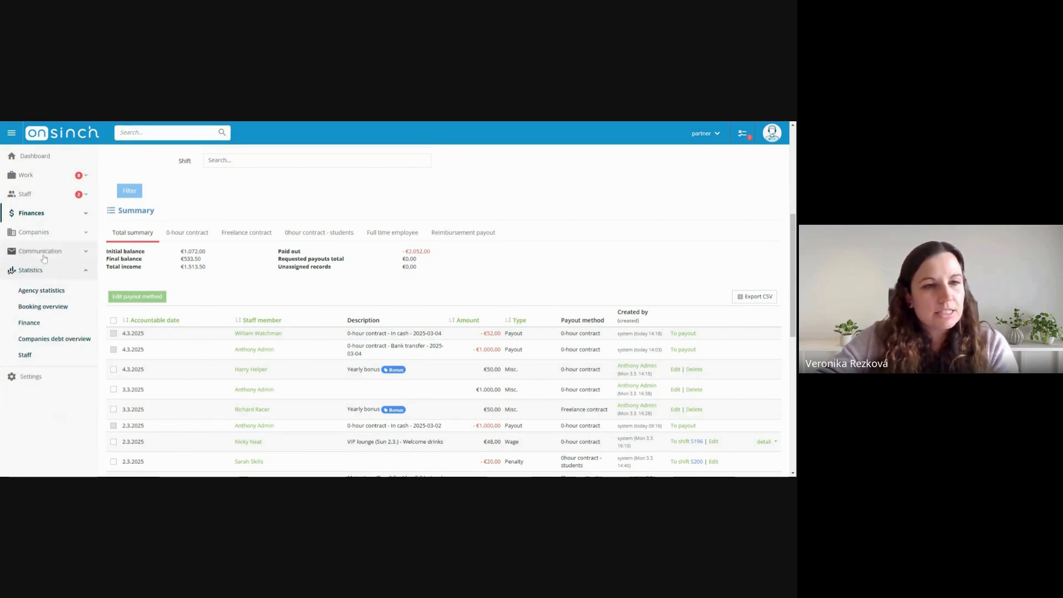
click(39, 359)
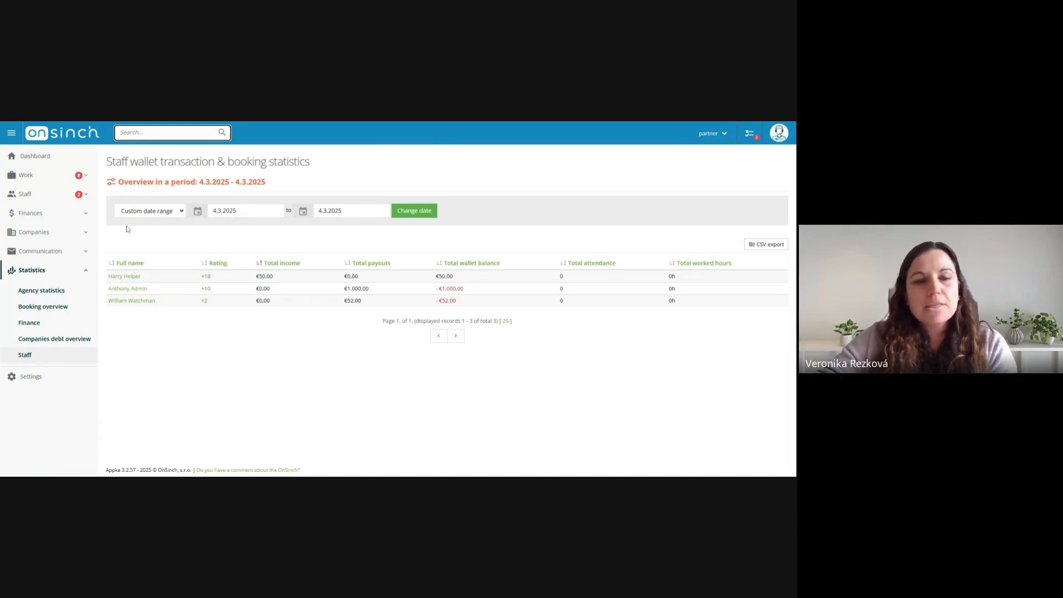
click(158, 216)
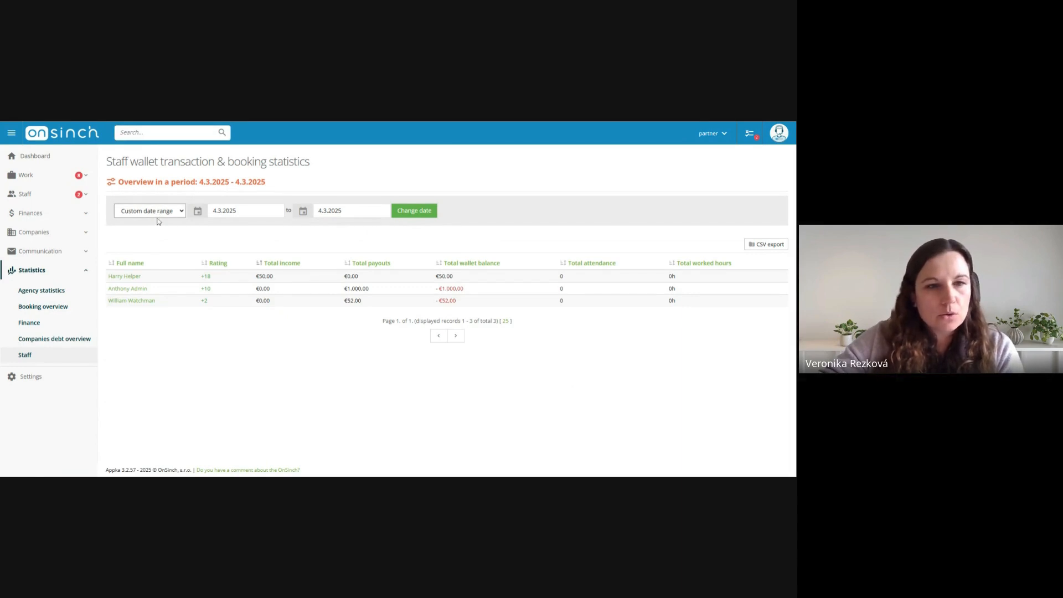
click(147, 312)
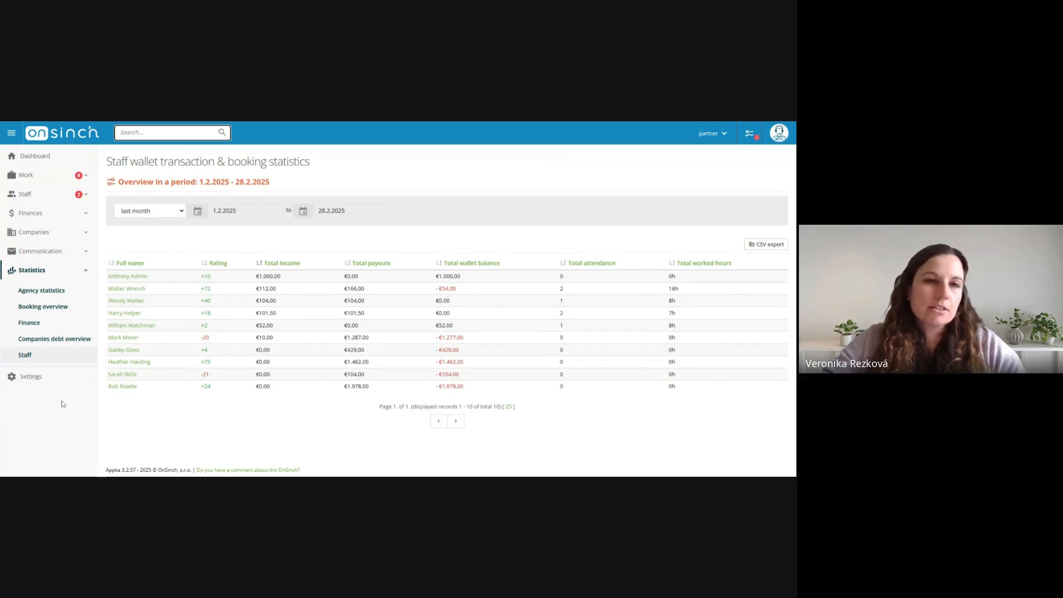
Open the notification preferences for staff members and examine the wallet and payout notifications in the Finance section
click(46, 381)
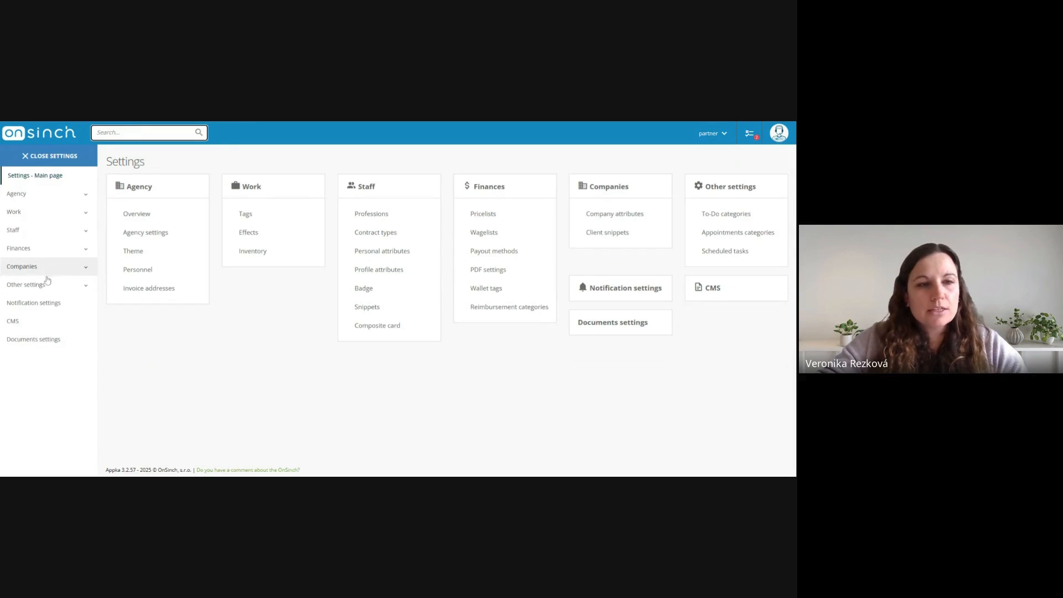
click(626, 289)
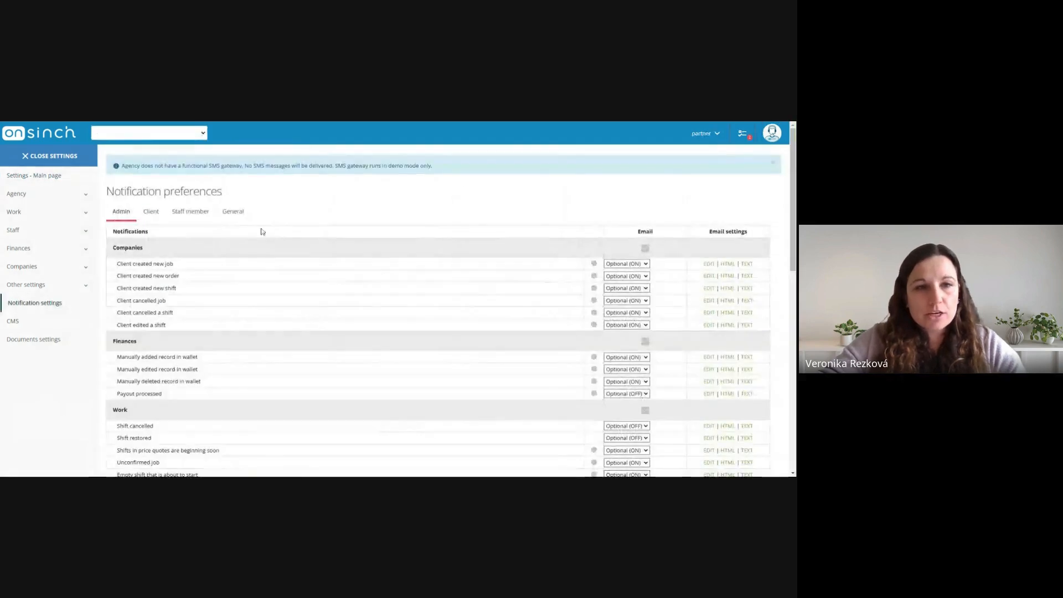
click(193, 214)
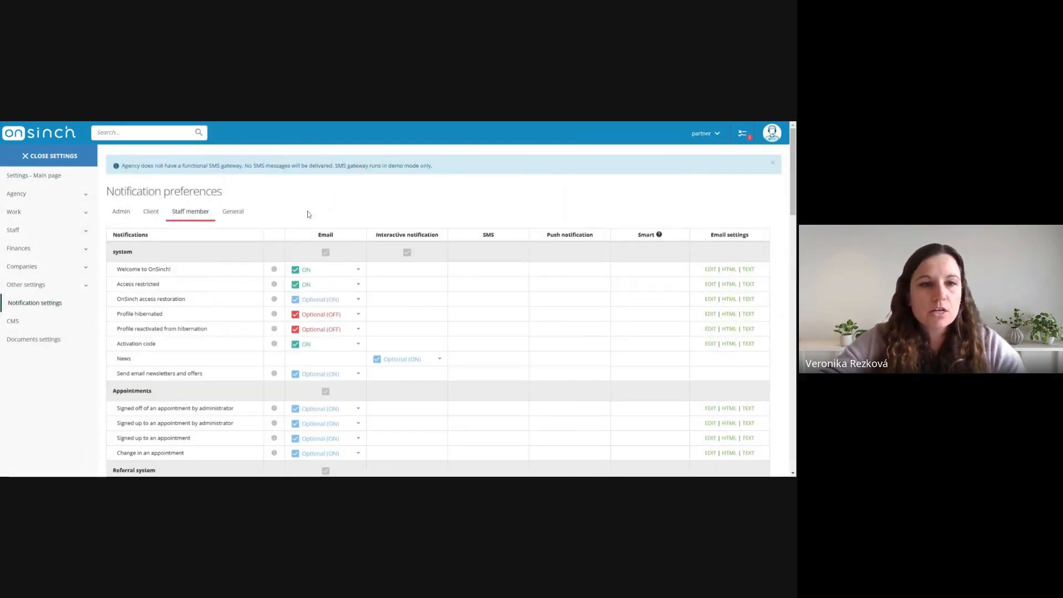
scroll(302, 232, down, 5)
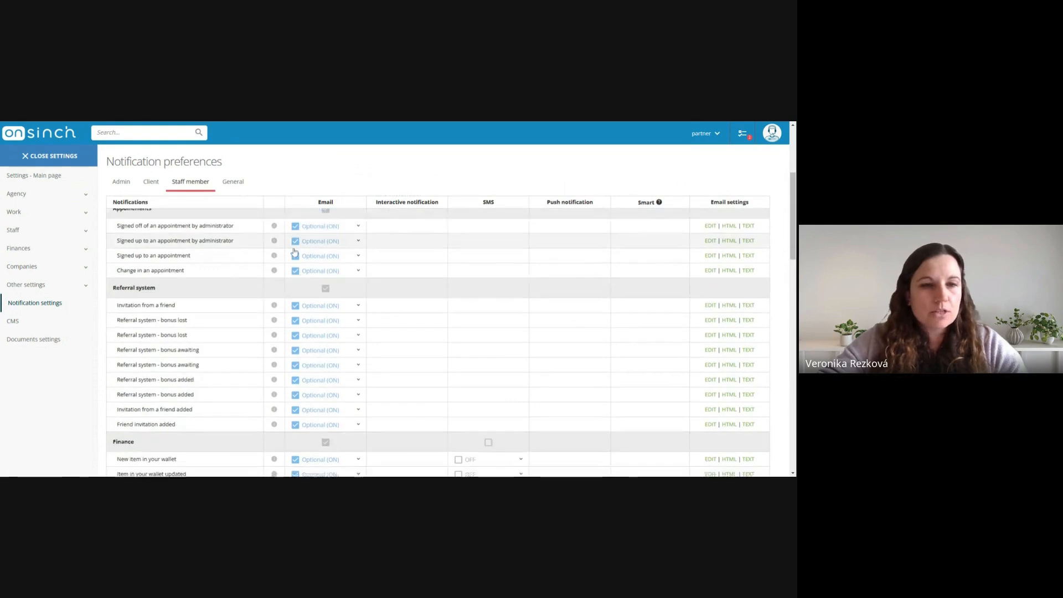
scroll(249, 266, down, 6)
scroll(190, 299, up, 3)
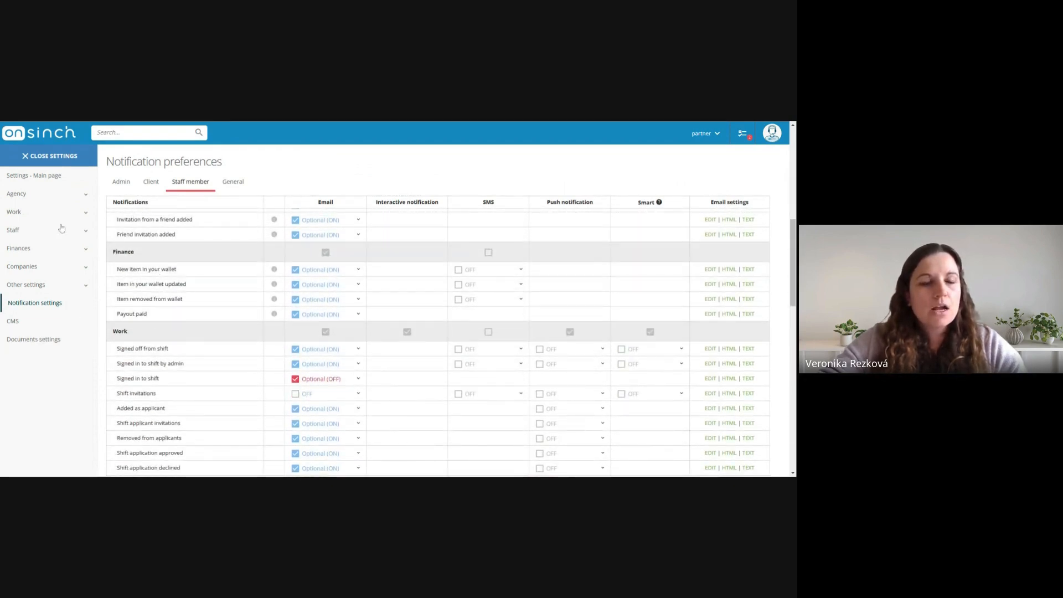
Review the staff member snippets, including the wallet page notice and request payout message, and open the CMS page management
click(45, 229)
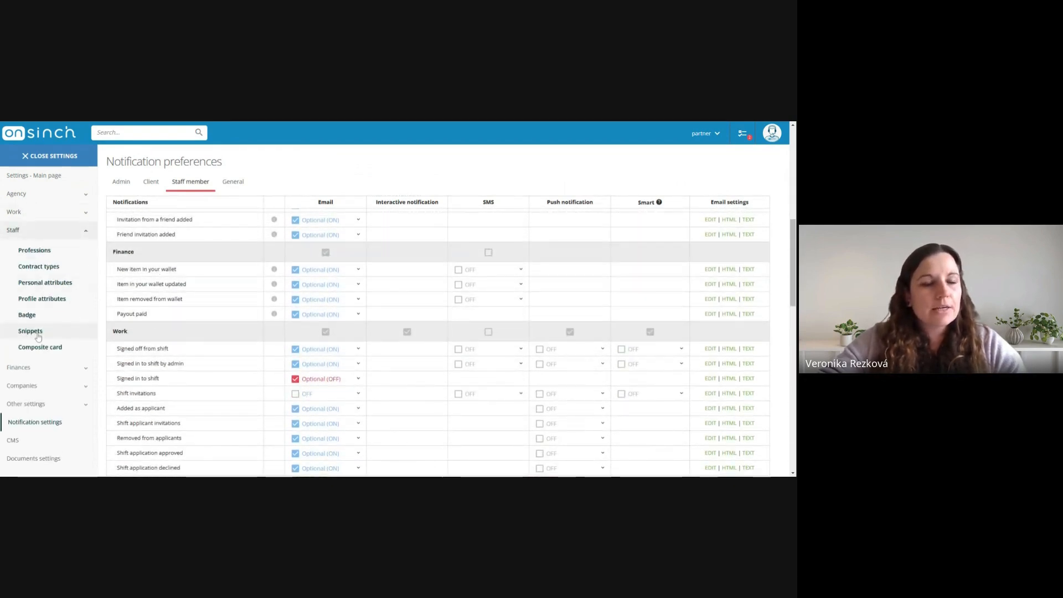
click(49, 334)
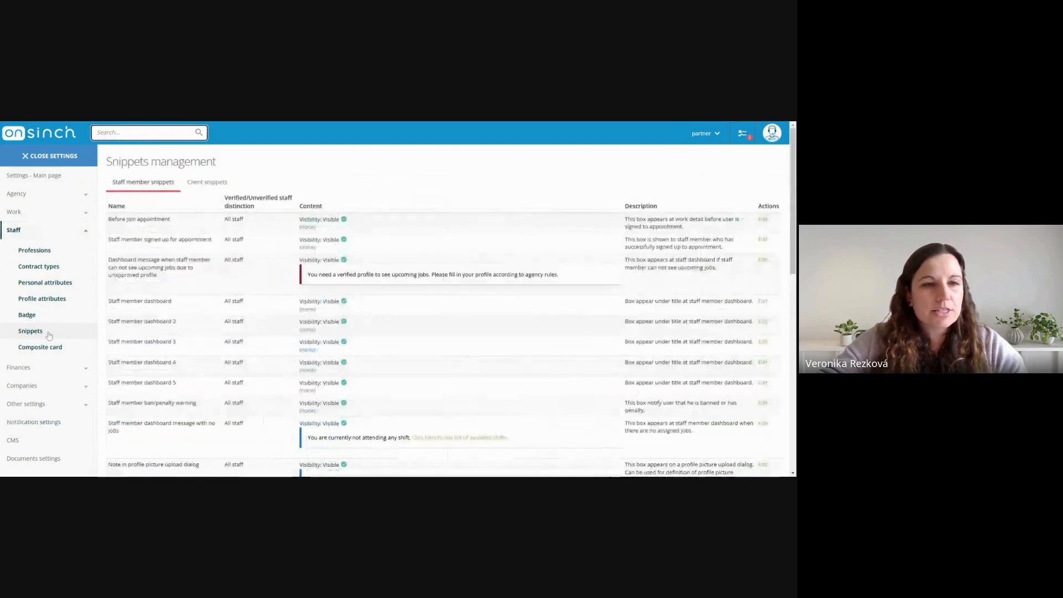
scroll(311, 327, down, 5)
scroll(310, 327, down, 6)
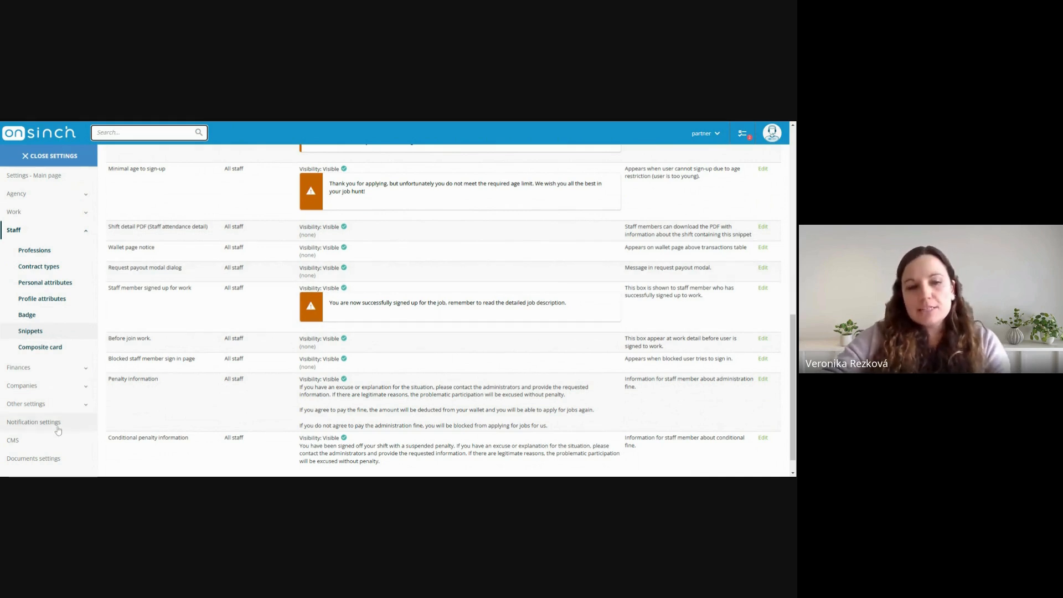
click(27, 442)
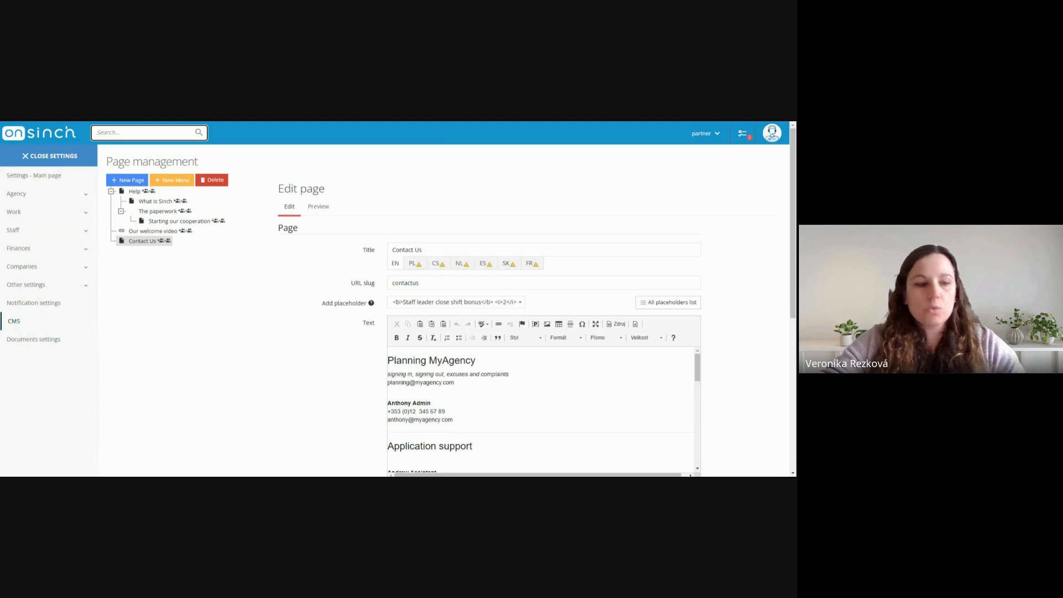
Examine the agency's job settings for requiring a valid contract to sign up for a shift and enforcing contract wage limits
click(45, 194)
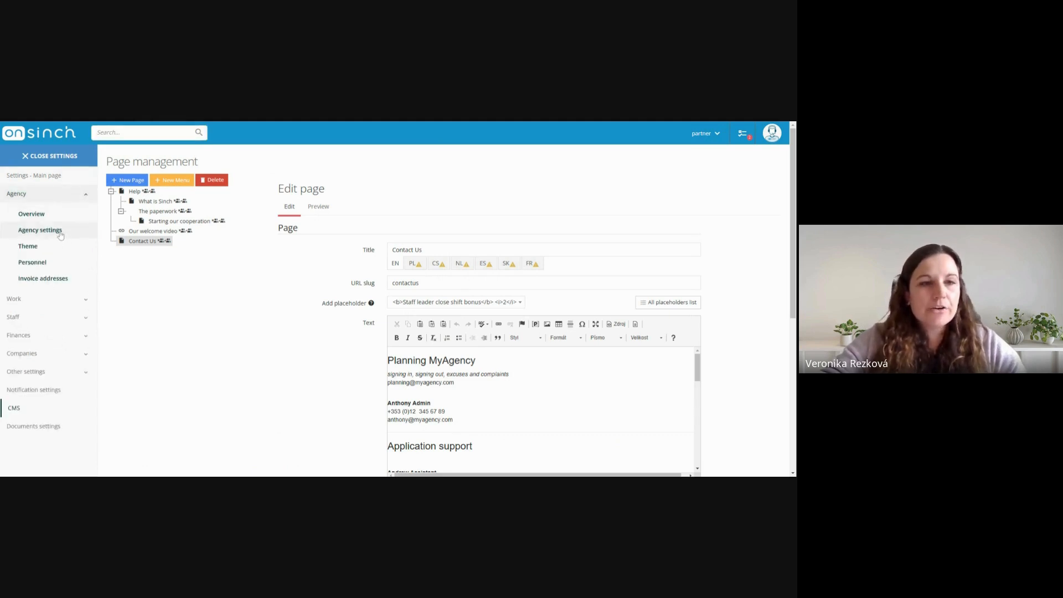
click(40, 231)
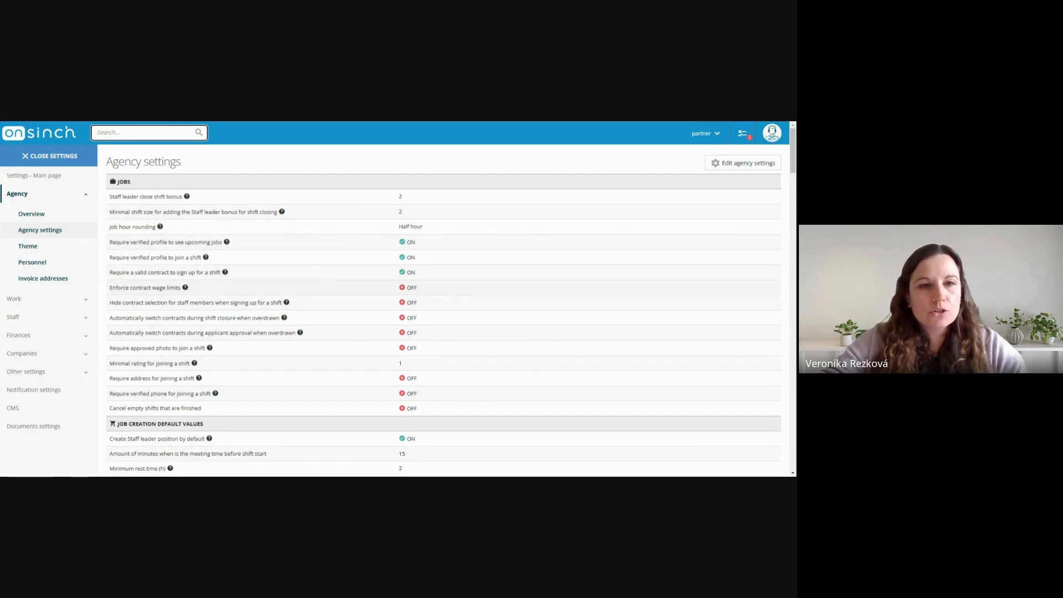
drag(109, 272, 212, 273)
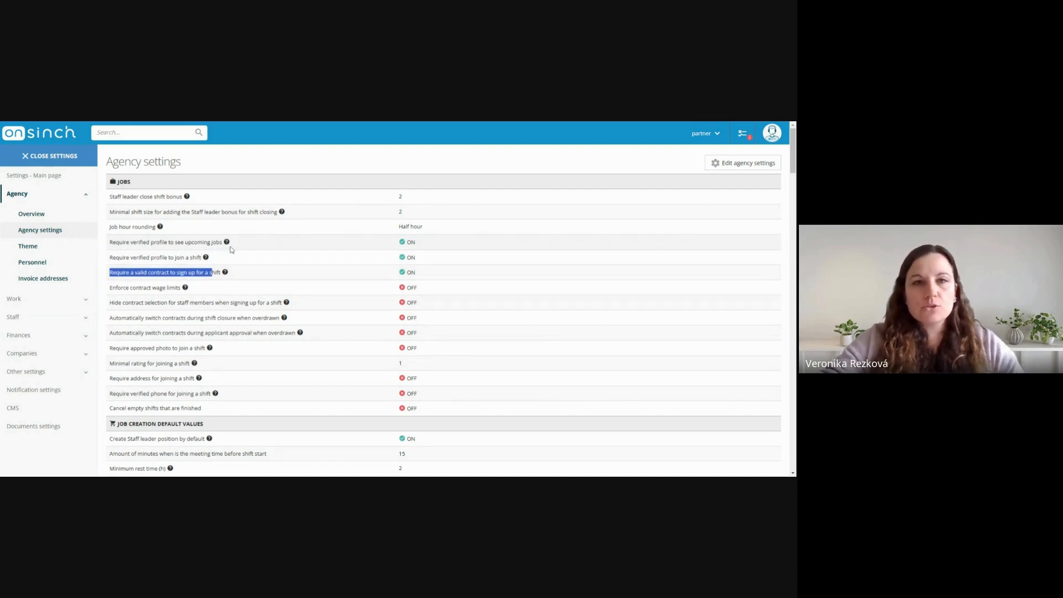
click(162, 293)
drag(110, 287, 181, 287)
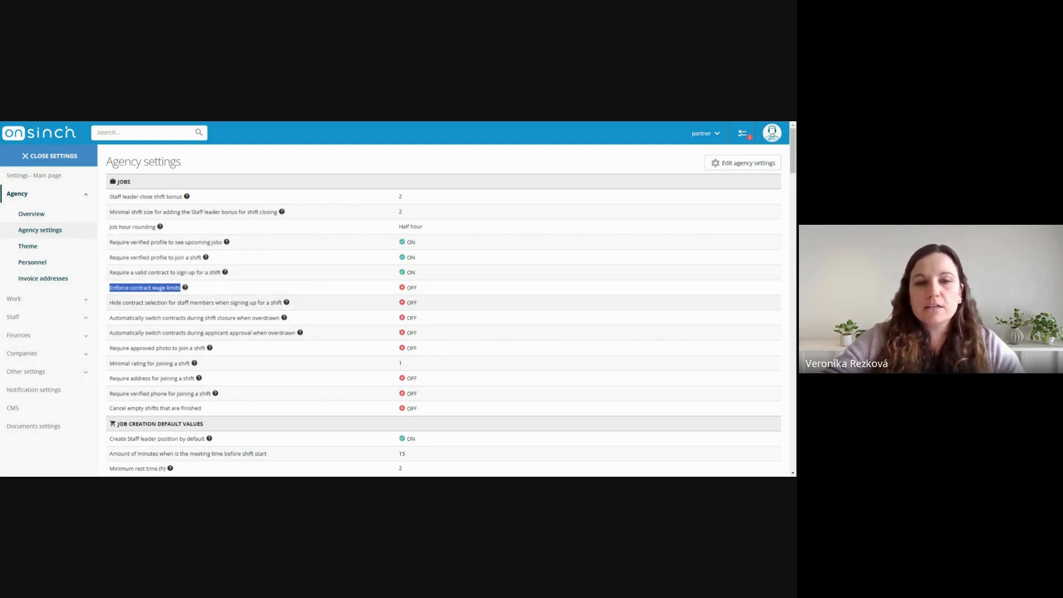
Examine the agency's job setting for hiding contract selection from staff members when signing up for a shift
click(191, 296)
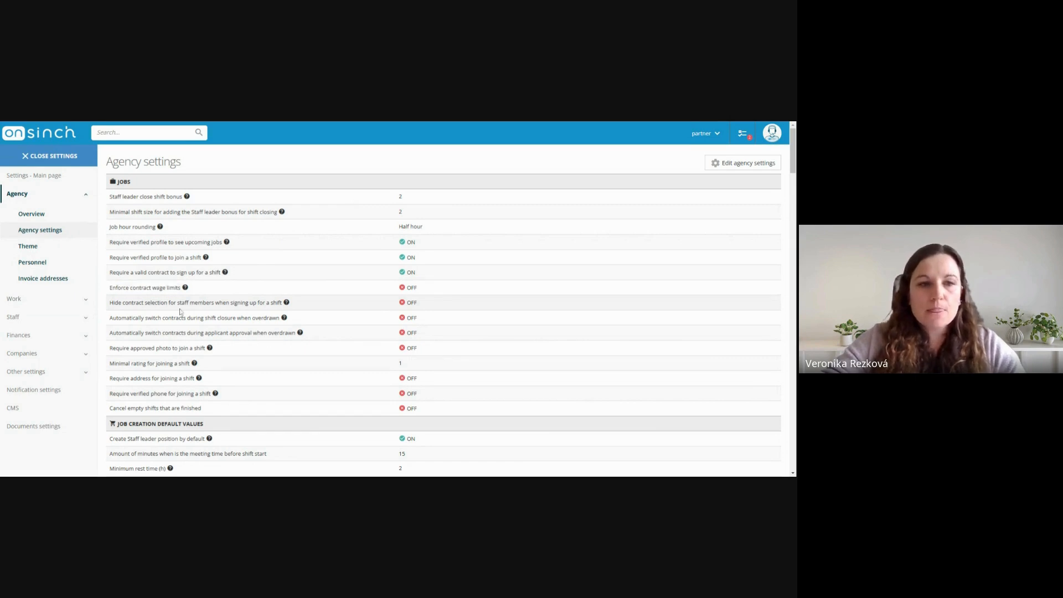
drag(109, 302, 219, 302)
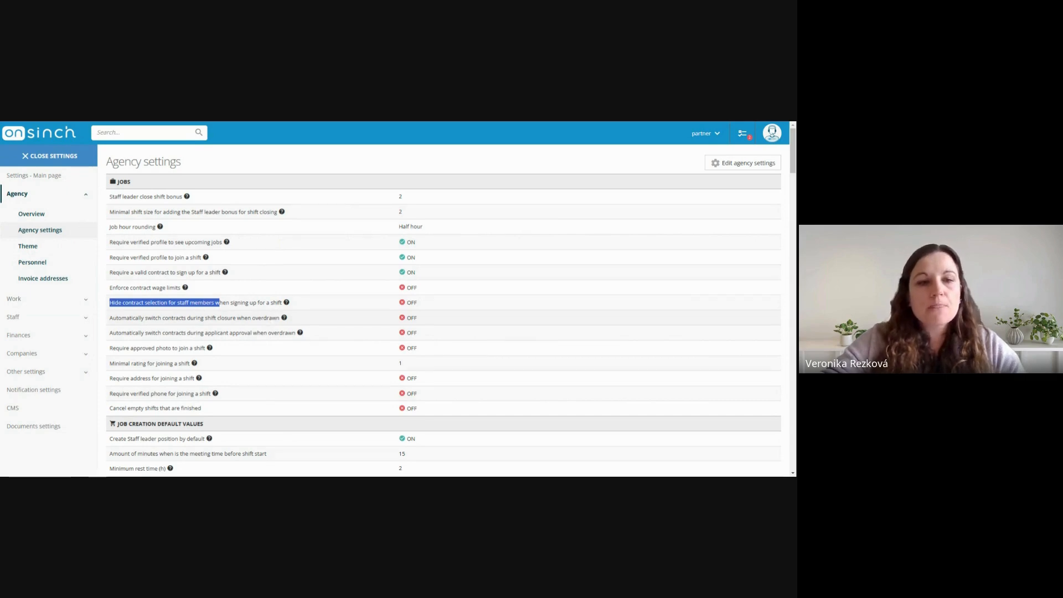
Review the agency settings for allowing staff payout requests, the allowed payout attachment file extension and the minimal payout request amount
scroll(269, 324, down, 8)
scroll(264, 325, down, 10)
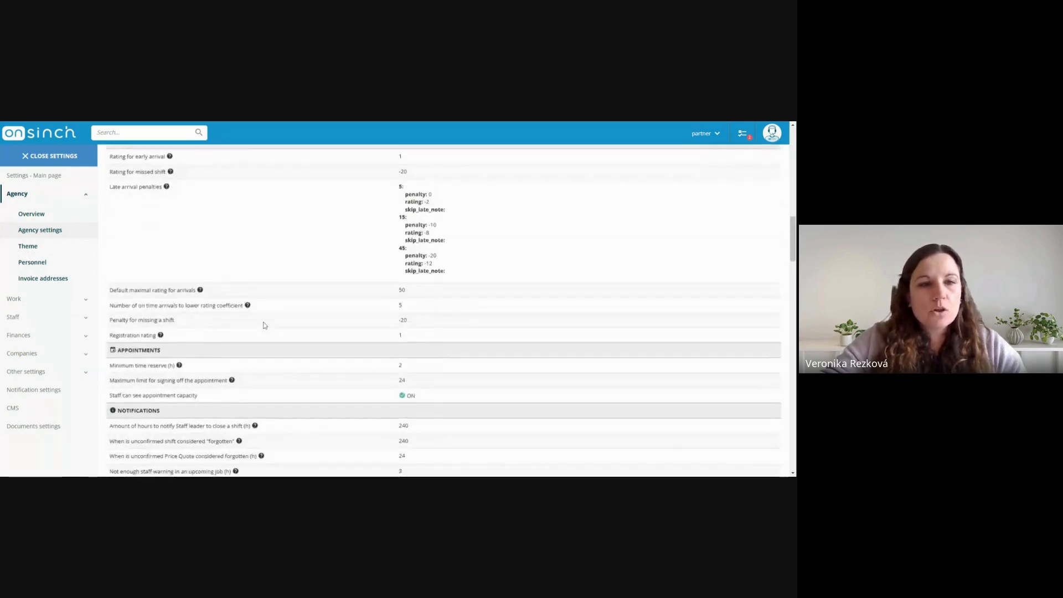
scroll(265, 325, down, 10)
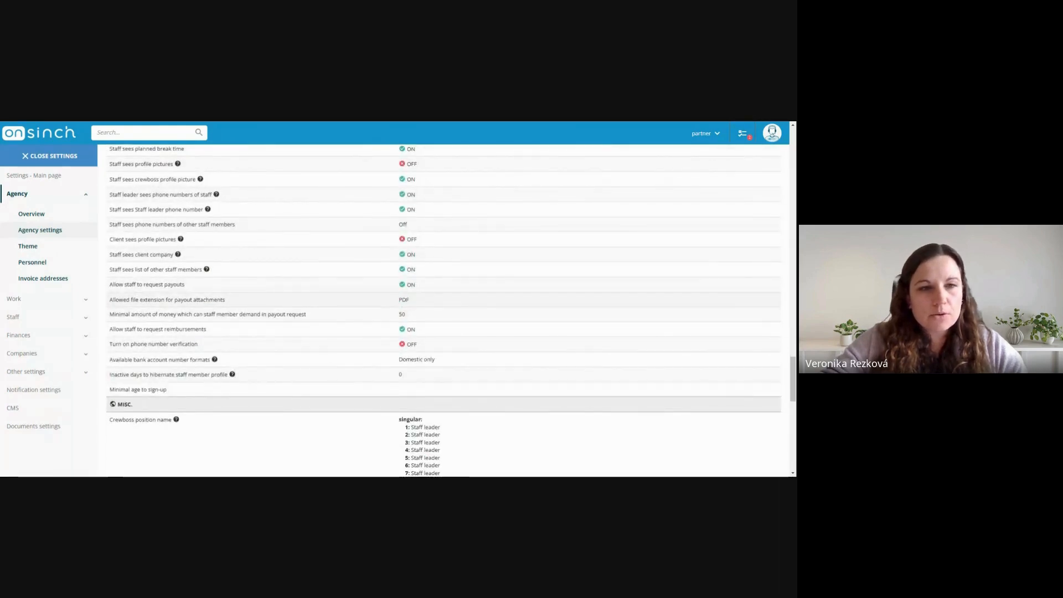
drag(109, 284, 182, 285)
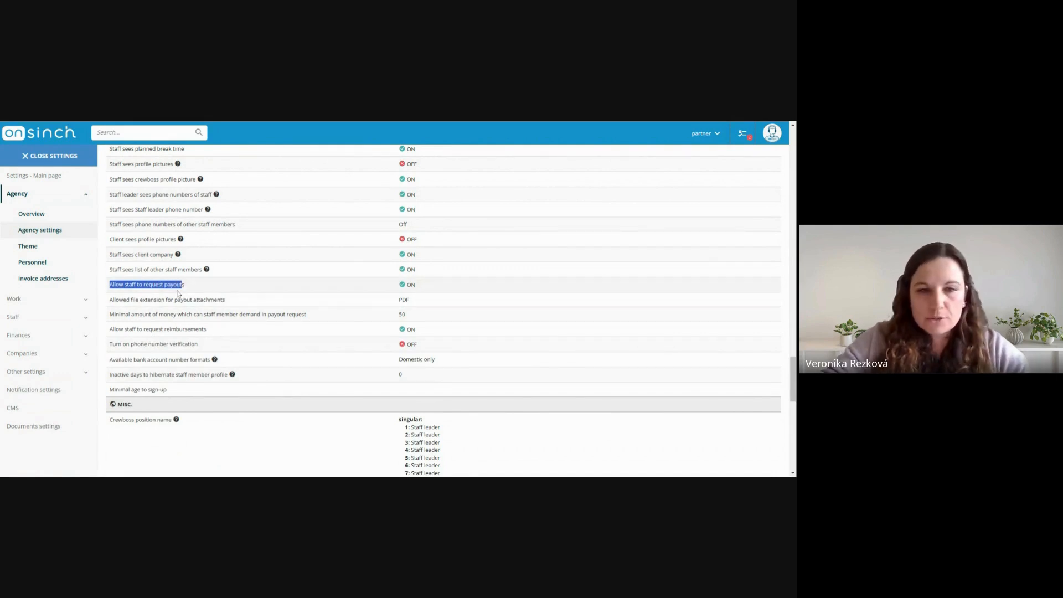
drag(109, 299, 214, 300)
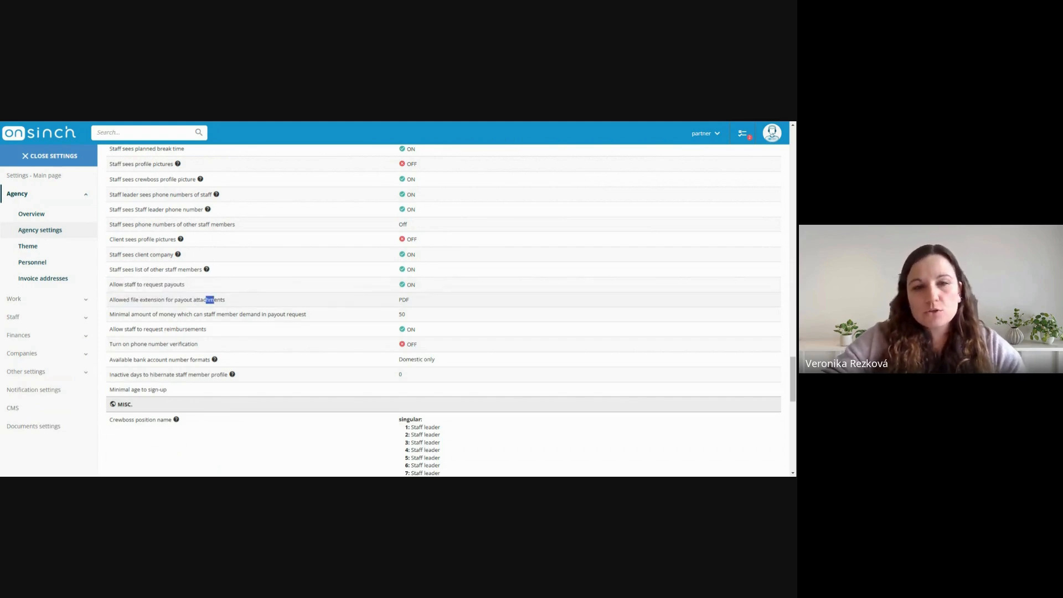
click(211, 300)
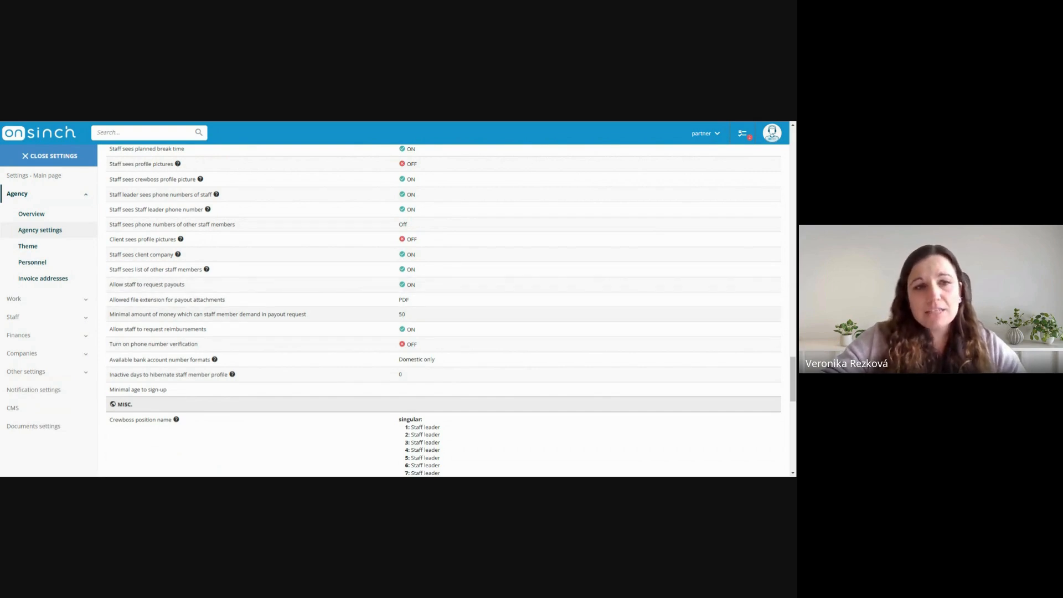
triple_click(198, 314)
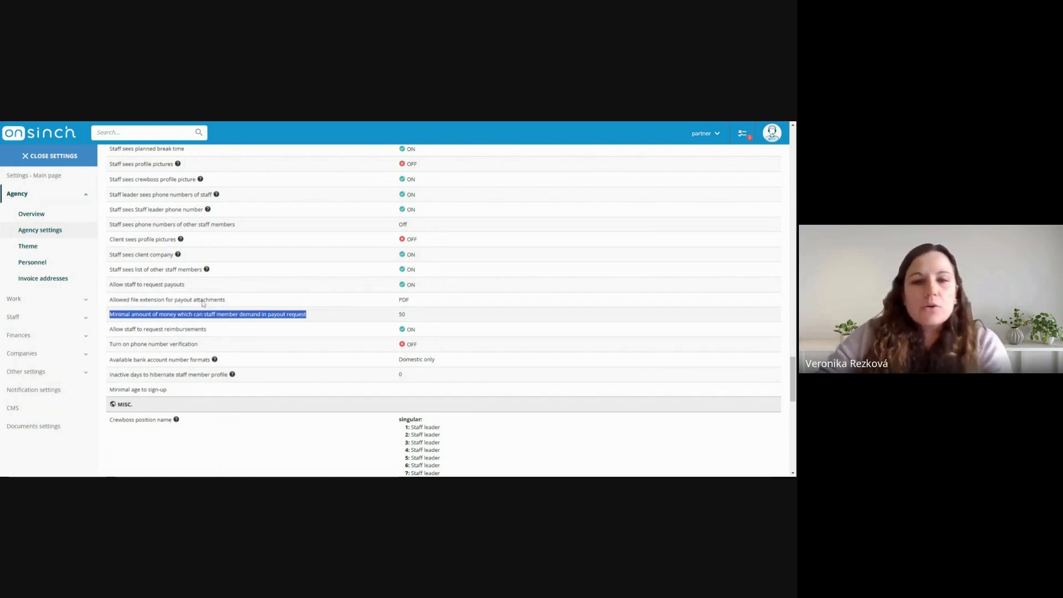
click(210, 317)
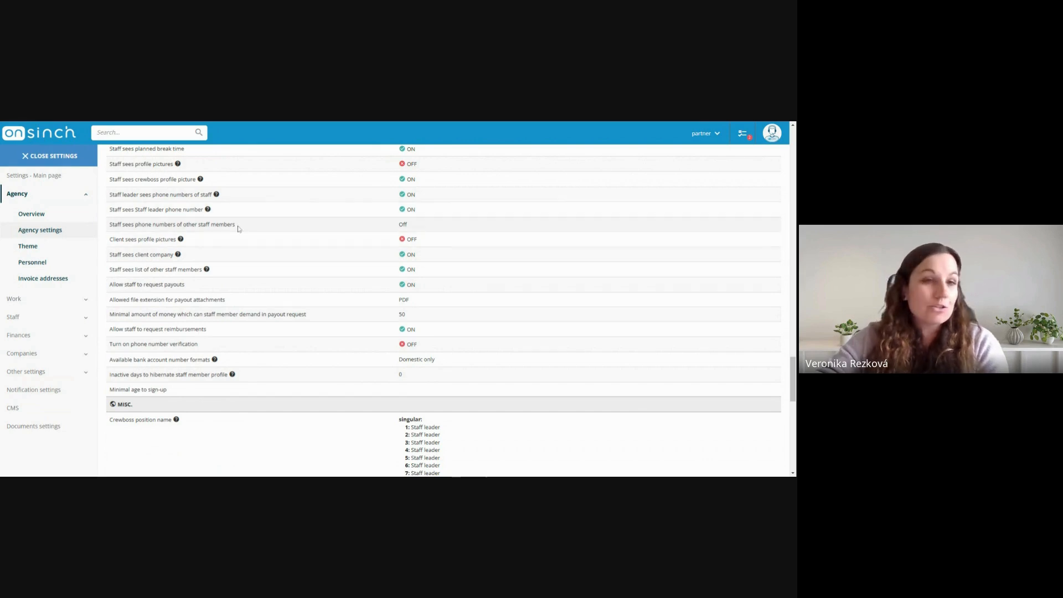
scroll(236, 230, up, 3)
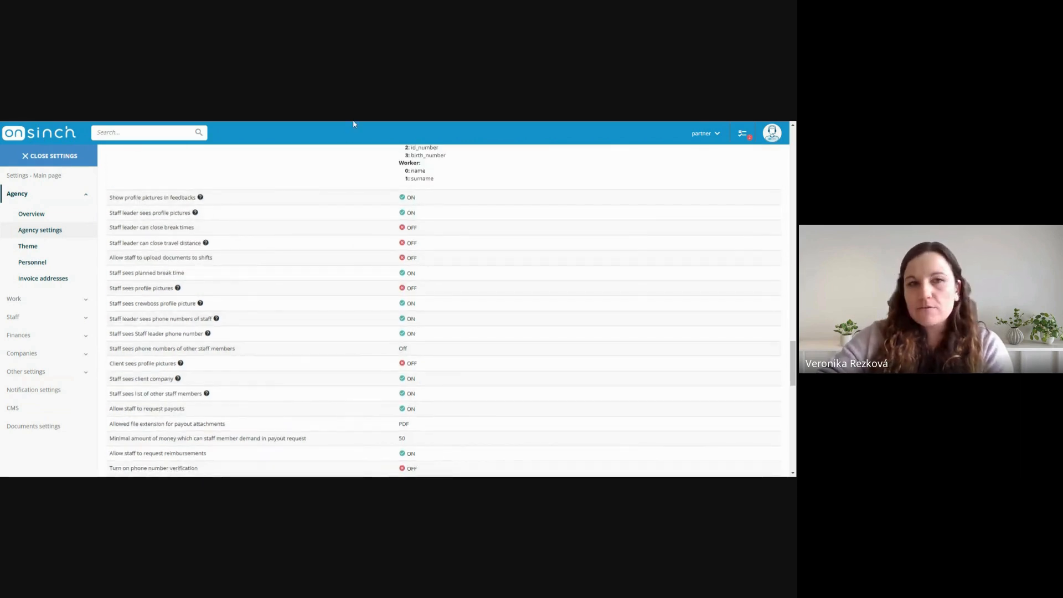